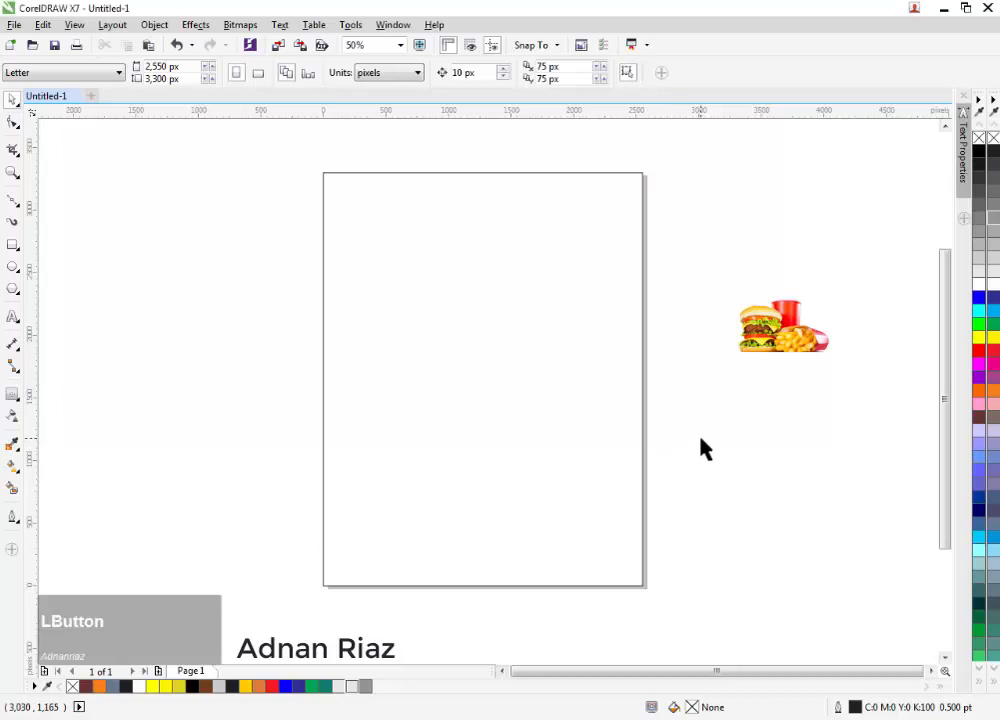
left_click_drag(455, 430, 404, 433)
key("ctrl+z")
key("Delete")
Step: Add a page-sized rectangle and make a copy shortened to about 1,884 px high over the lower part of the page
double_click(12, 245)
left_click(12, 100)
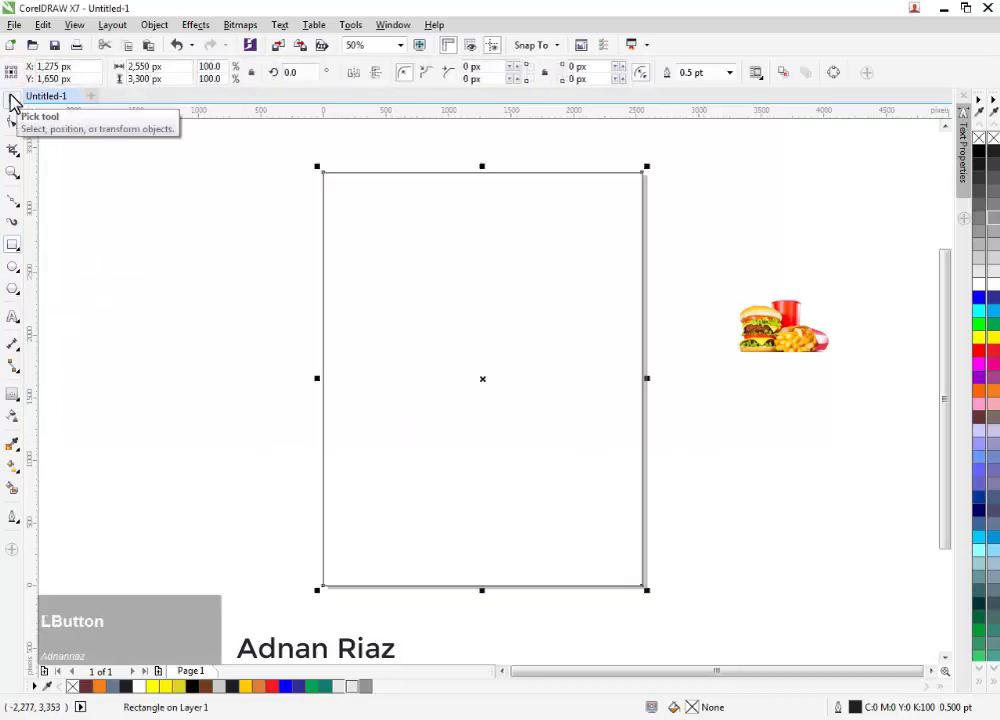
left_click(208, 345)
middle_click(208, 345)
left_click(524, 166)
left_click_drag(503, 340, 503, 344)
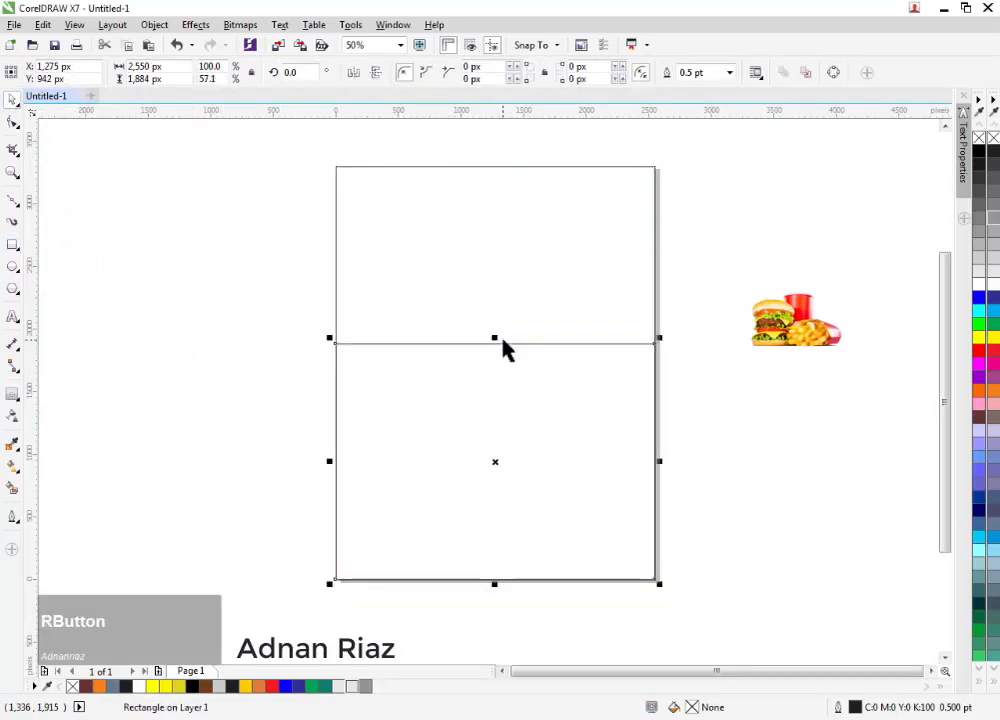
Step: Convert the shorter rectangle to curves and lower its upper-left node slightly so the top edge slopes
right_click(427, 364)
left_click(470, 362)
key("F10")
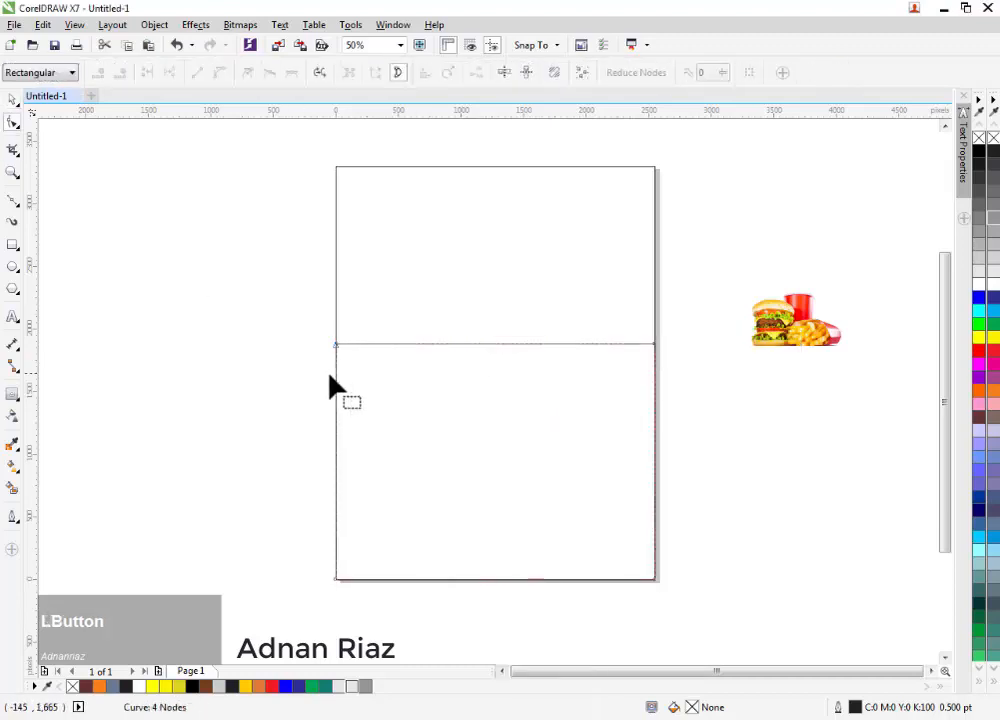
left_click_drag(336, 344, 336, 366)
Step: Convert the sloping top edge to a curve and bend it into a wave dipping on the left and rising on the right
left_click(585, 349)
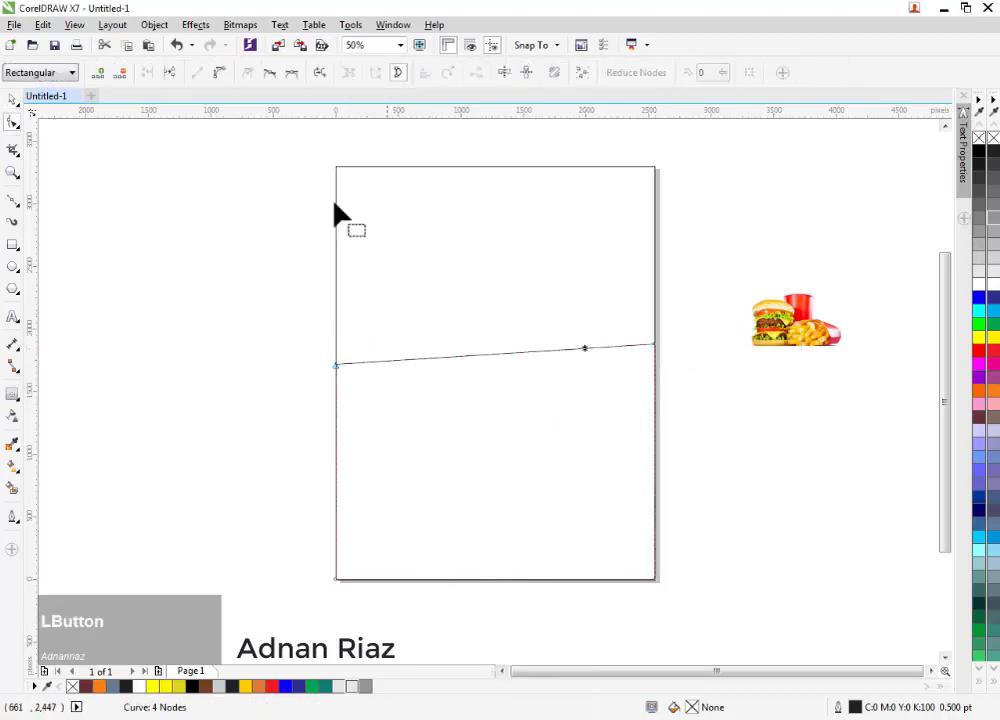
left_click(219, 73)
left_click_drag(440, 357, 504, 464)
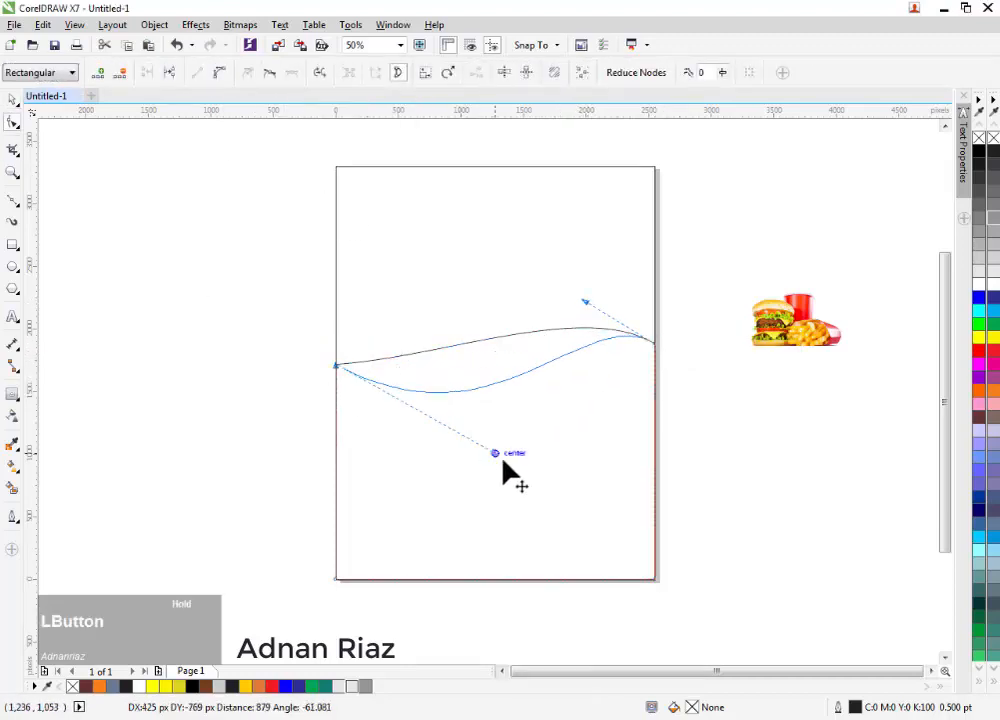
left_click_drag(538, 310, 536, 309)
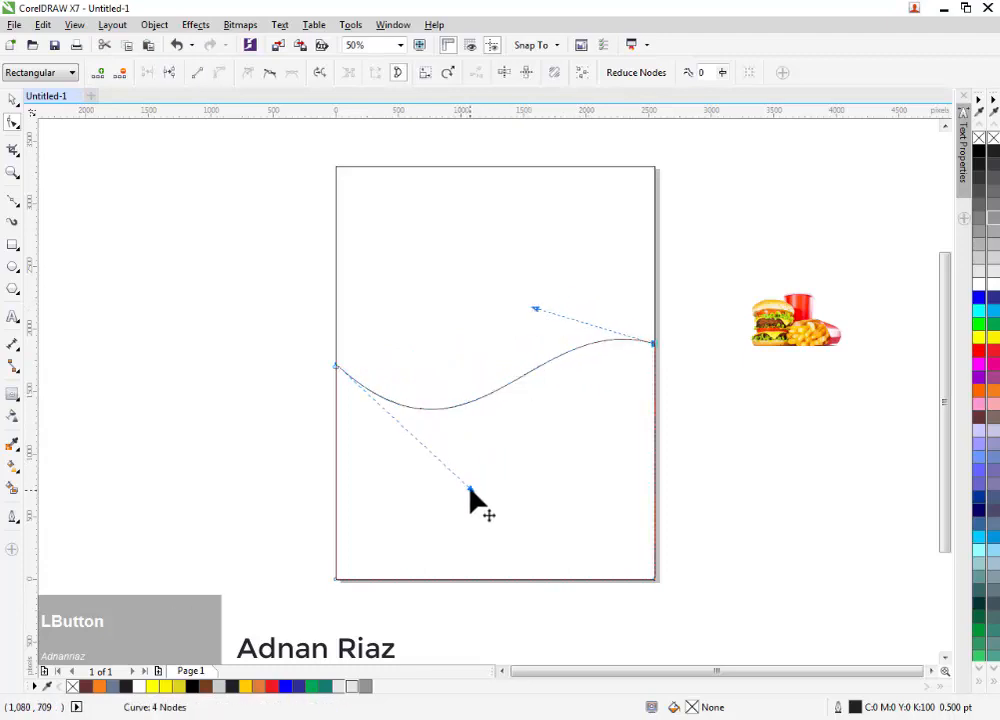
key("space")
Step: Fill the wave shape with brown (#733D19) and remove its outline
left_click(431, 484)
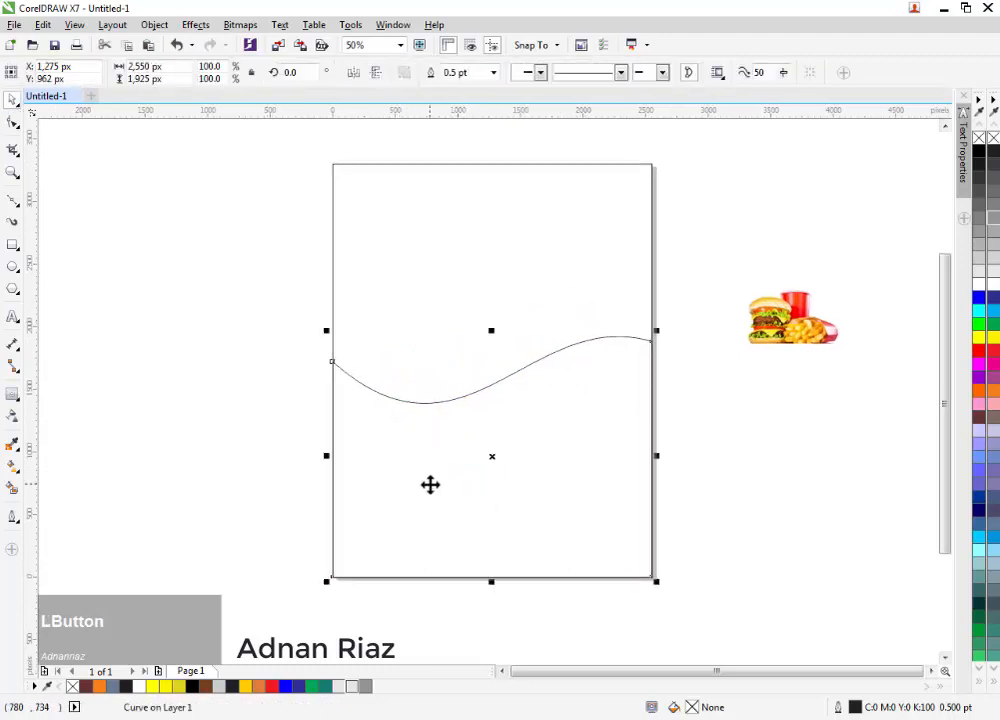
left_click(214, 686)
middle_click(277, 538)
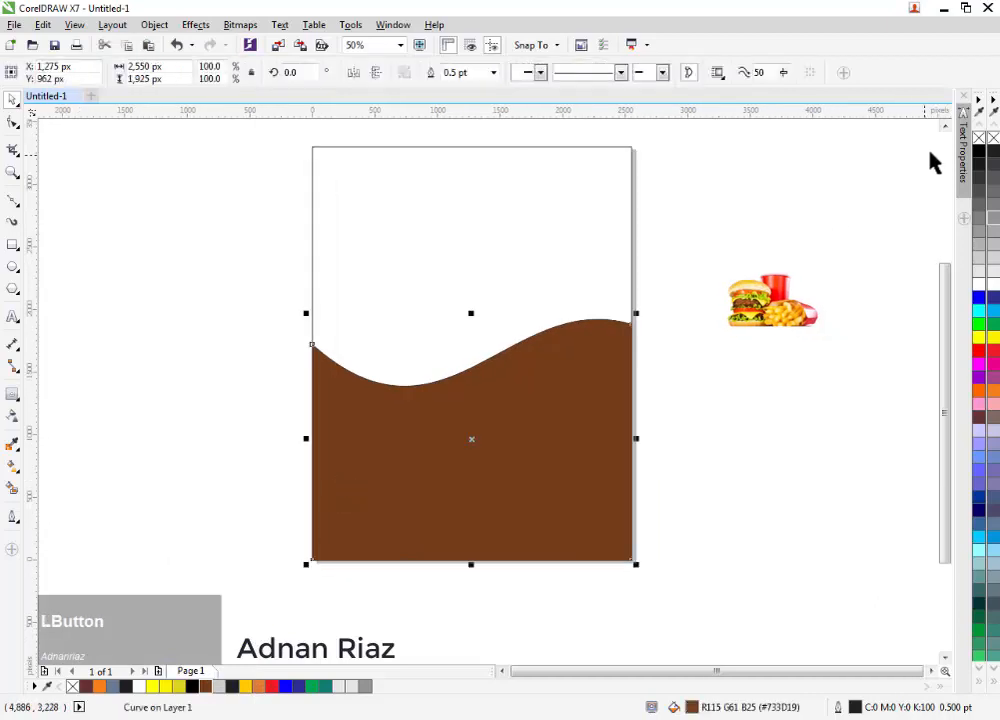
middle_click(604, 287)
left_click_drag(604, 287, 594, 323)
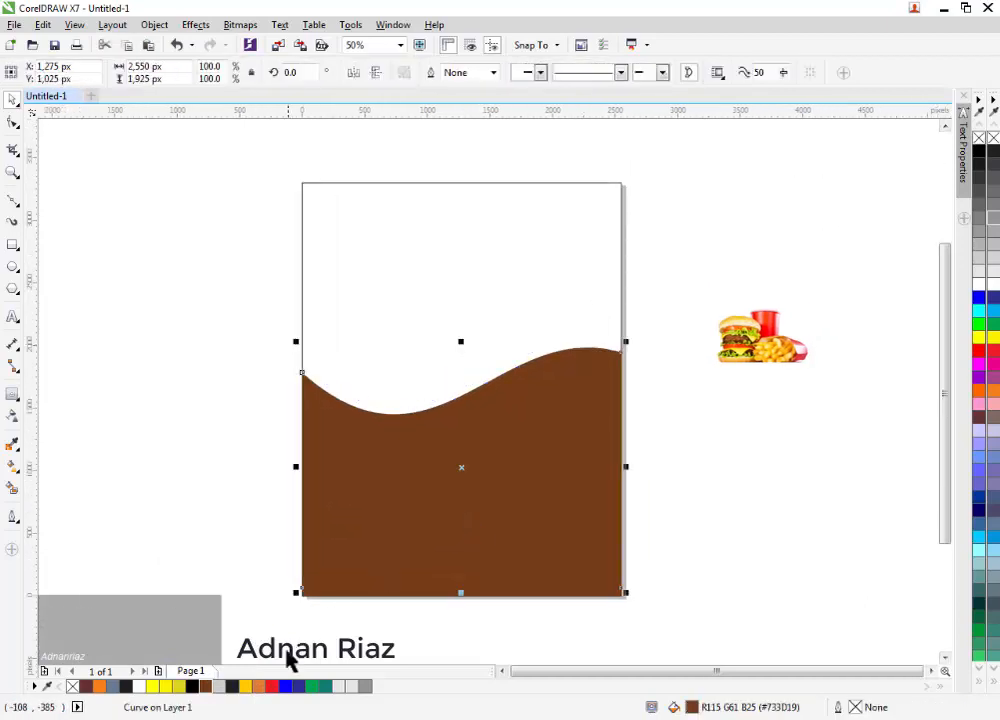
Step: Place an orange (#E07E37) raised copy of the wave behind the brown one and skew it into a tapering band
left_click(258, 686)
key("ctrl+Page_Down")
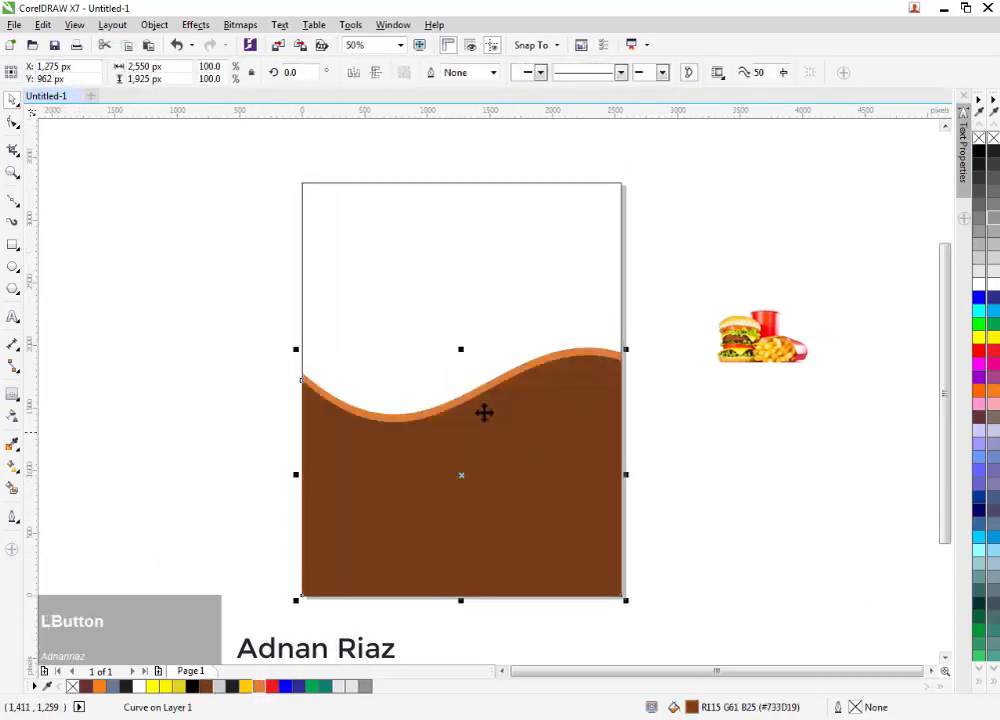
left_click_drag(296, 465, 296, 453)
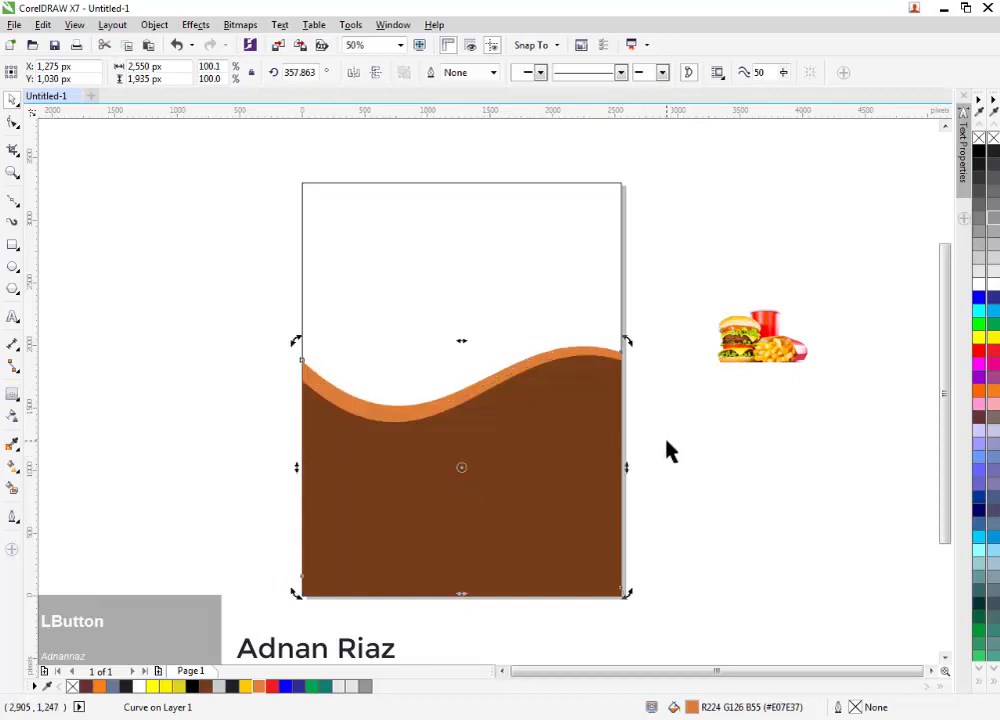
left_click_drag(626, 477, 631, 478)
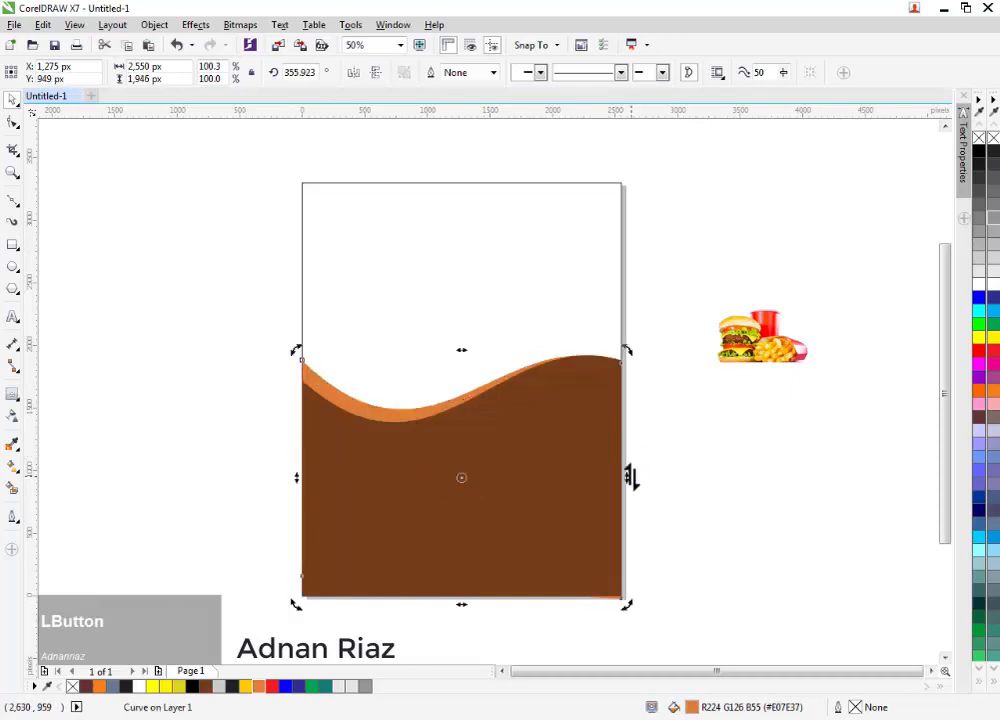
Step: Trim the orange copy with the brown wave and delete its excess nodes, leaving only the upper band
left_click(80, 202)
left_click(375, 445)
left_click(356, 401, "shift")
left_click(482, 73)
left_click(12, 122)
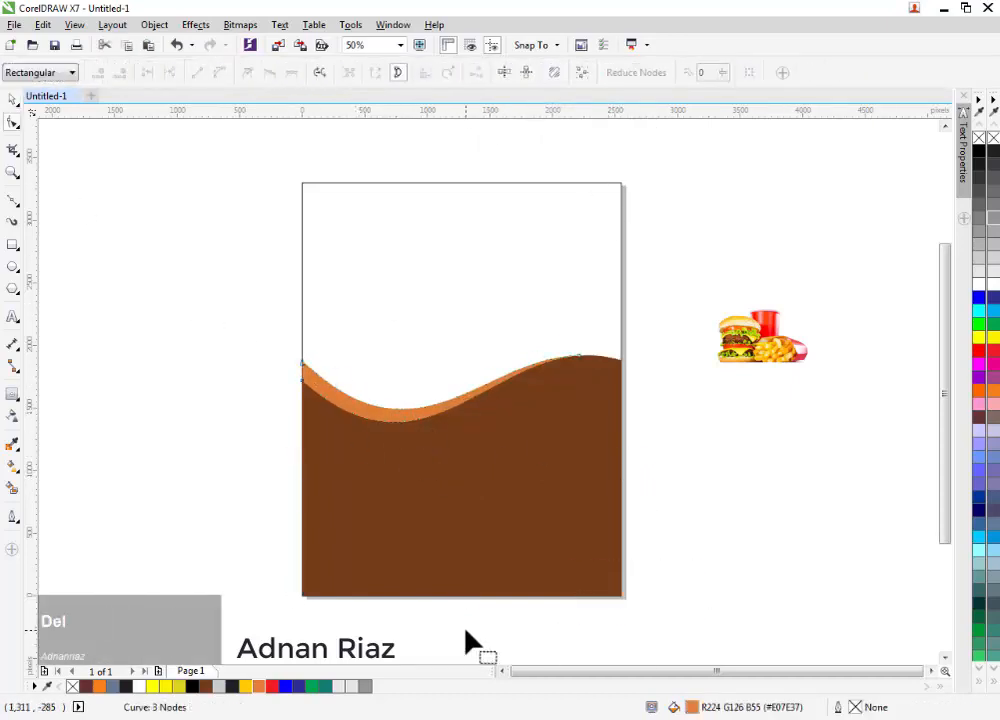
left_click(12, 99)
left_click(96, 234)
Step: Draw a rectangle in the page's upper-left corner, convert it to curves and reduce it to a triangle
middle_click(382, 386)
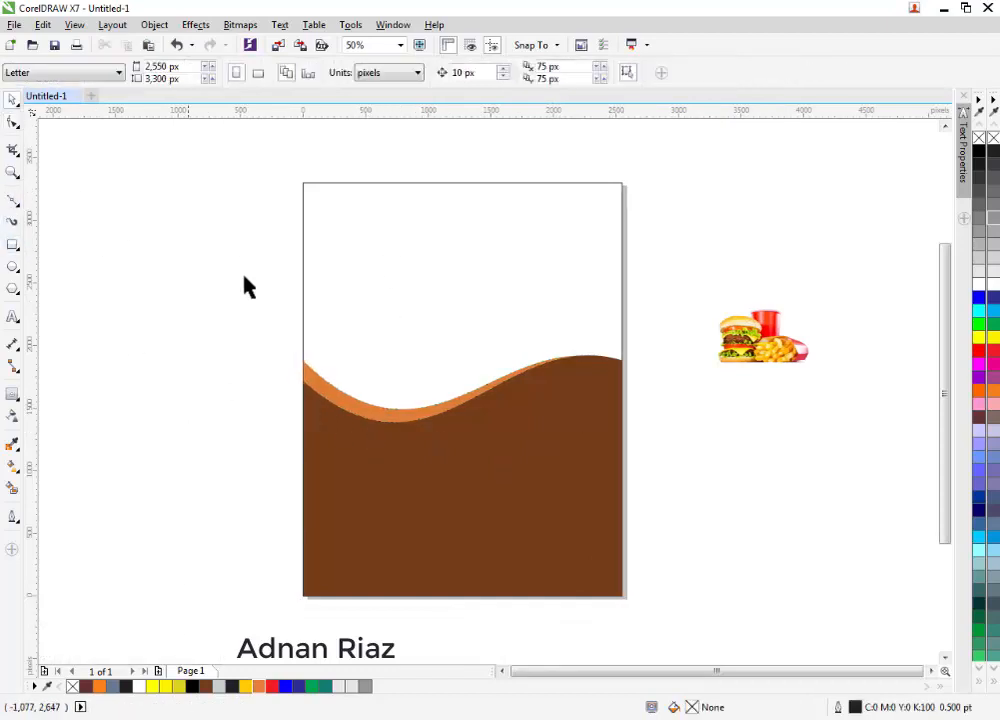
left_click(459, 600)
right_click(456, 257)
left_click_drag(456, 386, 465, 258)
key("ctrl+q")
left_click(12, 122)
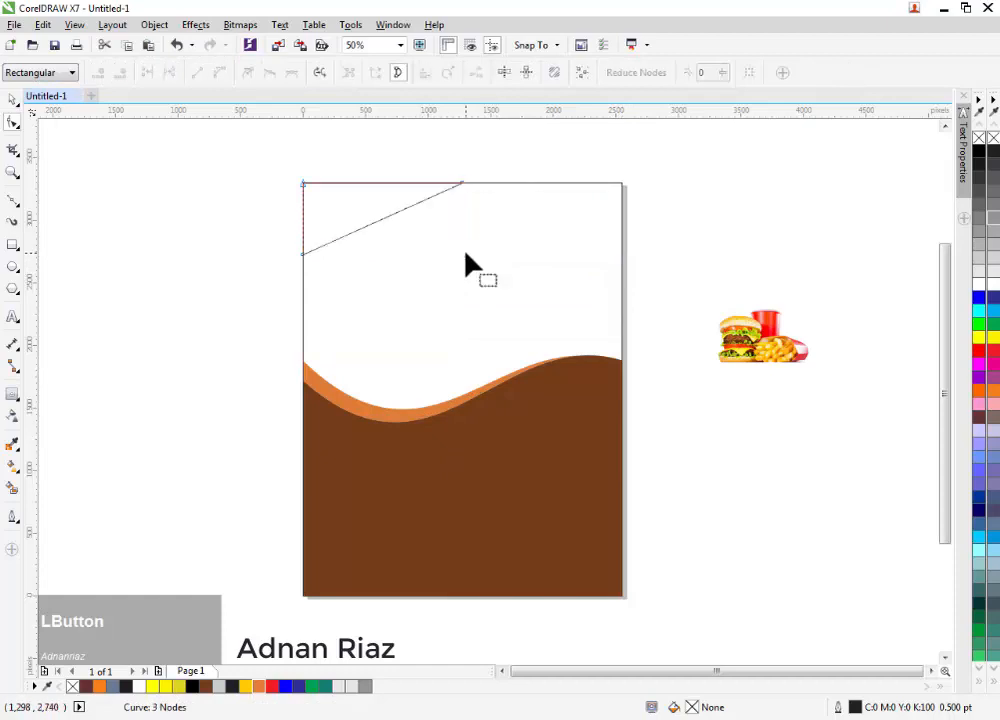
Step: Bend the triangle's diagonal into an S-curve and give the corner shape a brown (#733D19) fill without outline
left_click_drag(410, 207, 417, 288)
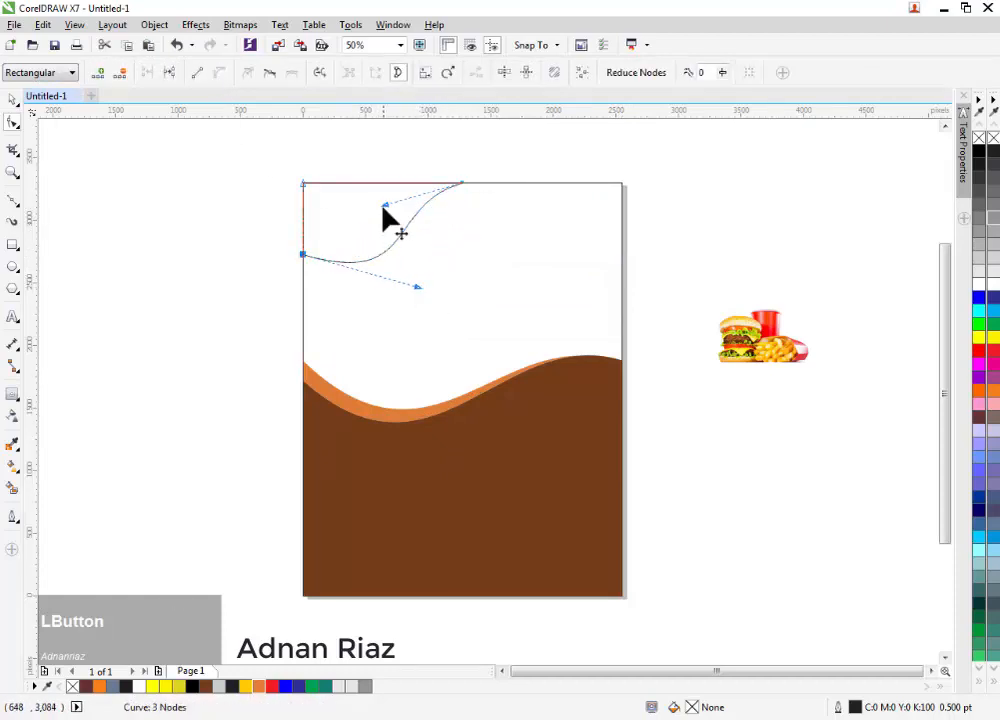
left_click(13, 99)
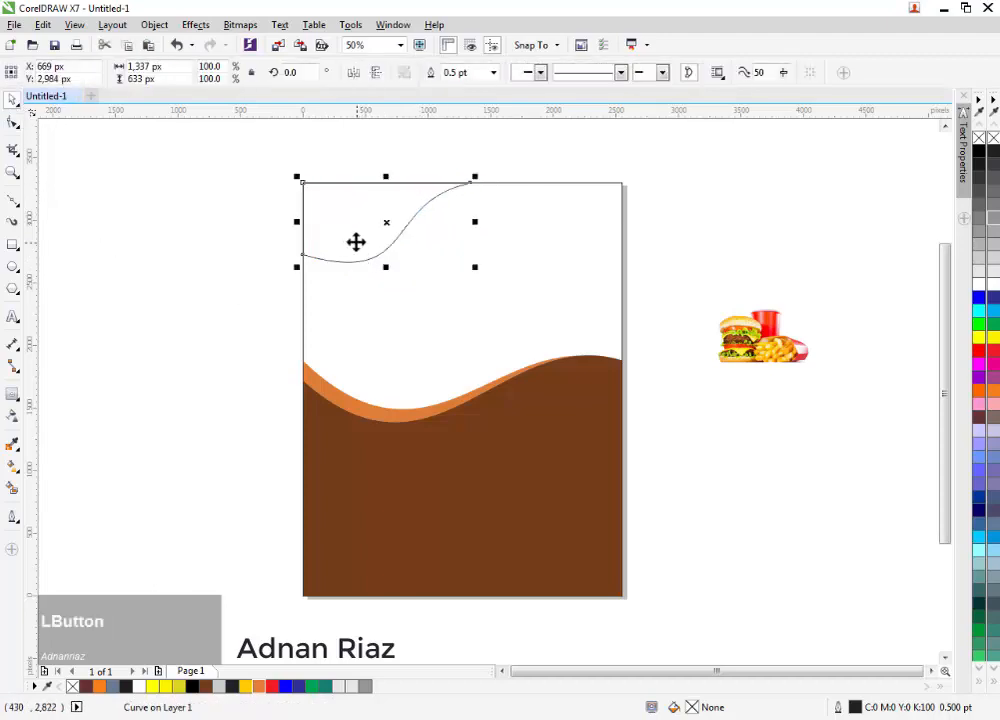
left_click(205, 686)
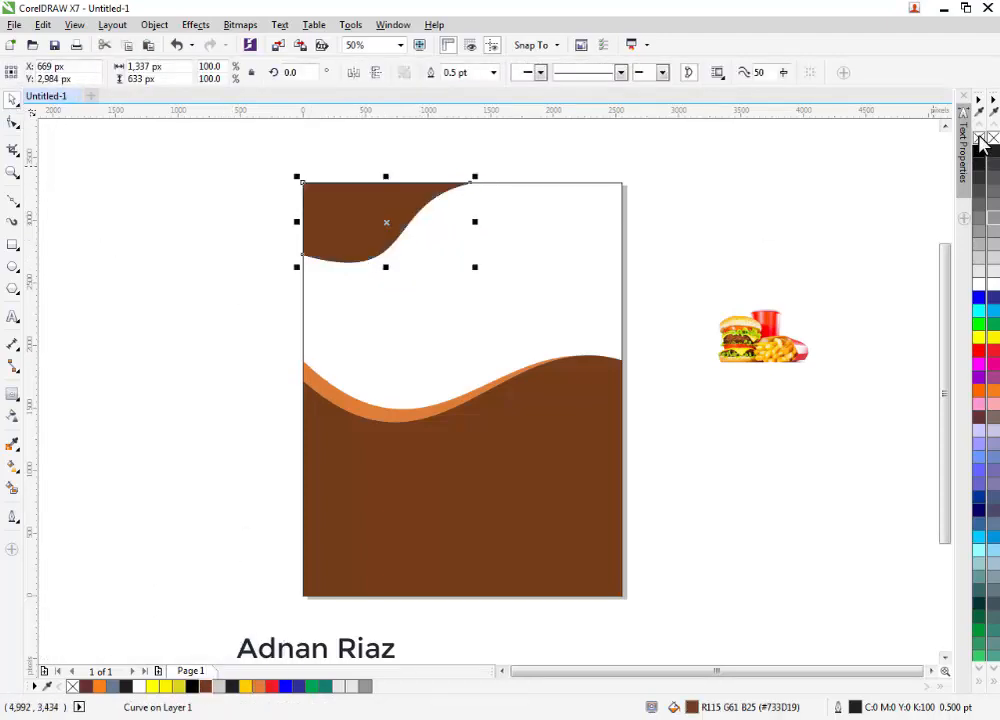
key("Escape")
Step: Make a copy of the corner shape enlarged to about 107.8%, fill it orange (#E07E37) and send it behind the brown one
left_click(360, 232)
left_click_drag(474, 266, 487, 278)
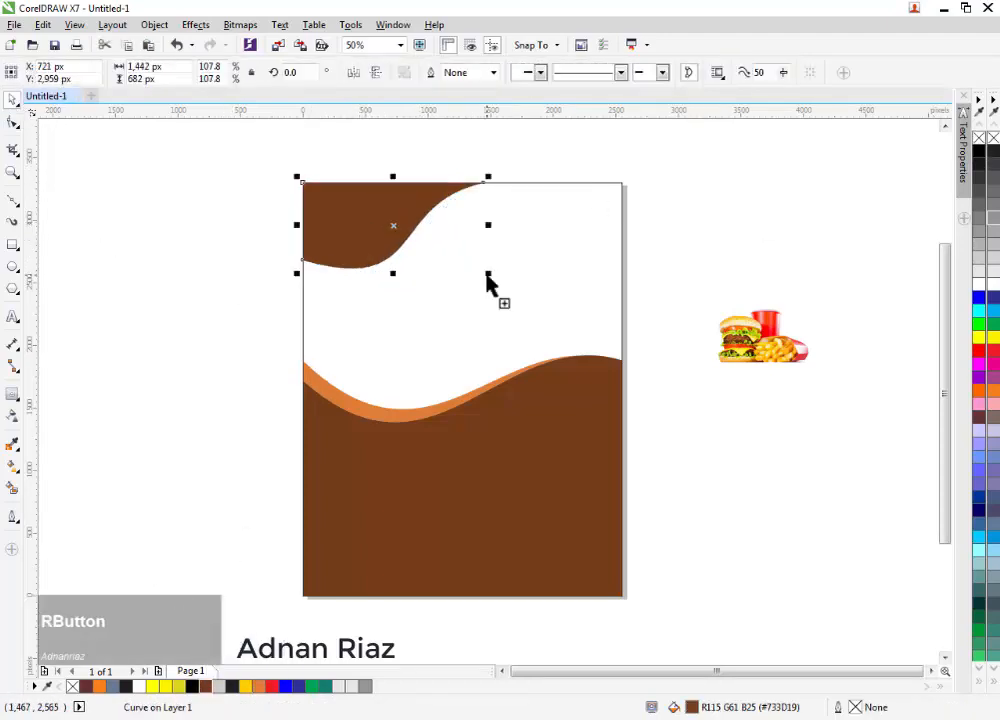
left_click(262, 686)
key("Page_Down")
Step: Skew the orange corner copy and narrow it to about 1,408 px so its visible edge tapers at both ends
middle_click(384, 214)
scroll(384, 210, "up", 2)
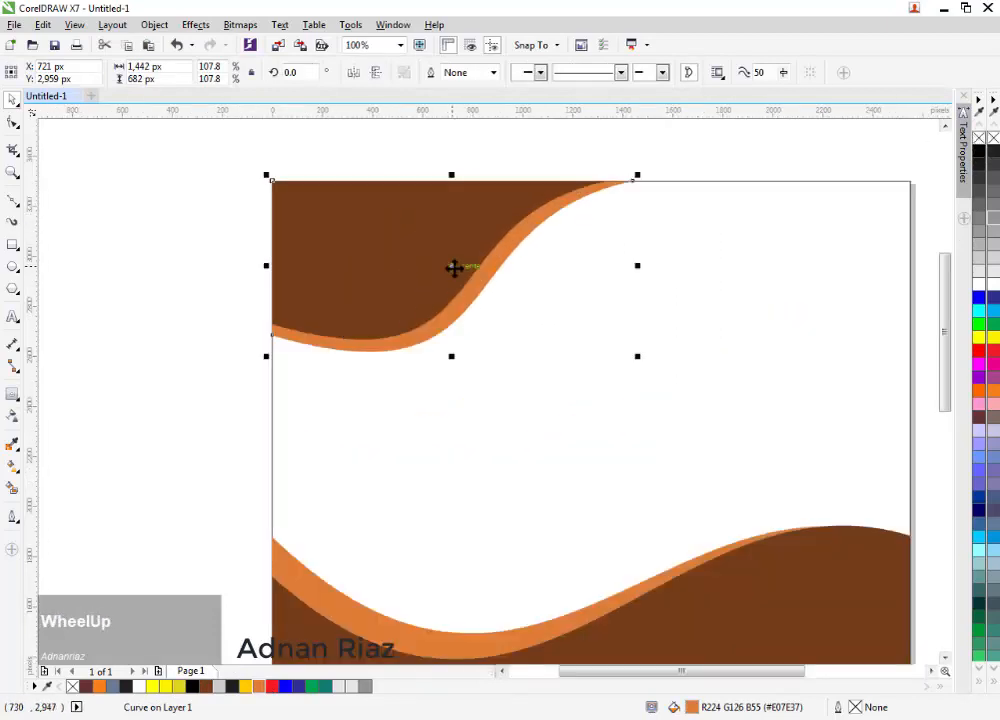
left_click_drag(268, 262, 268, 260)
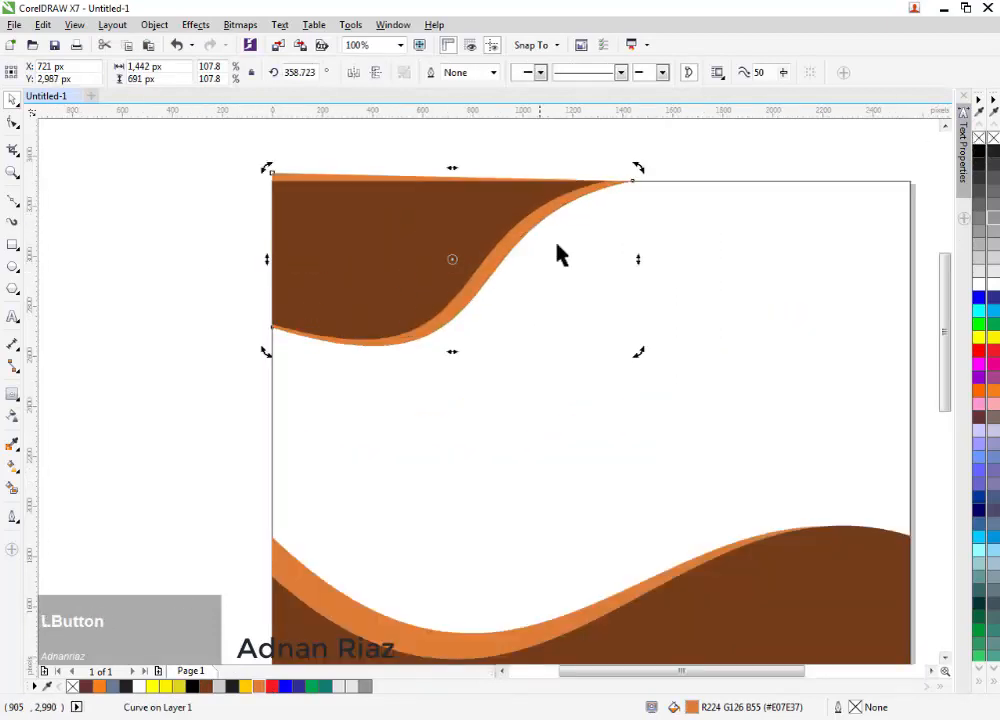
left_click(450, 258)
left_click_drag(635, 259, 630, 259)
scroll(645, 245, "up", 2)
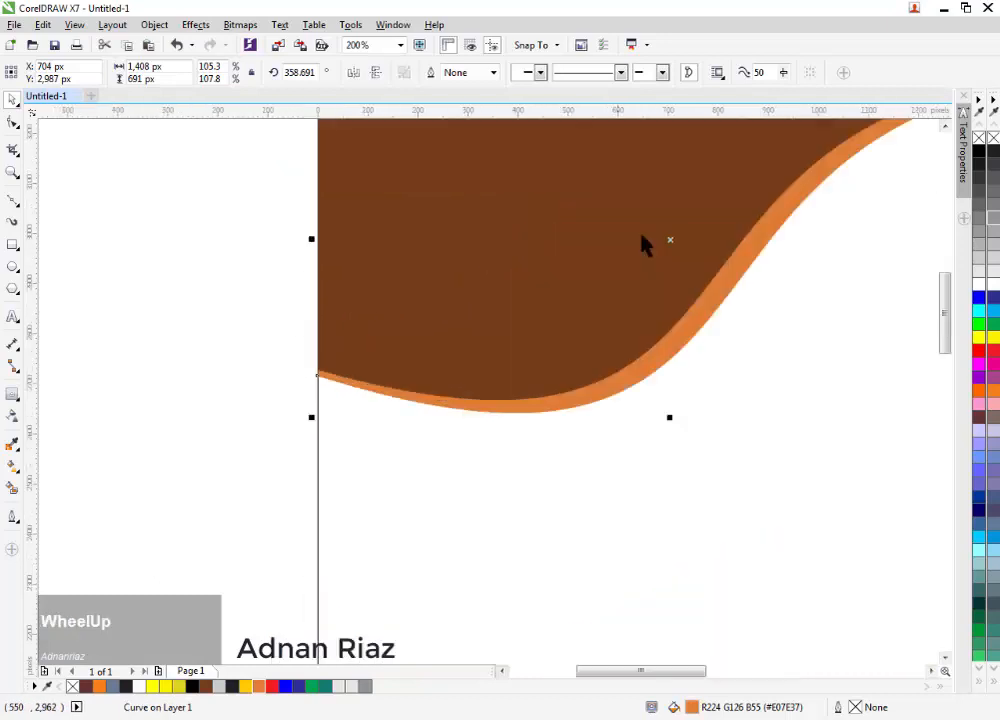
left_click_drag(313, 234, 313, 234)
scroll(230, 354, "down", 2)
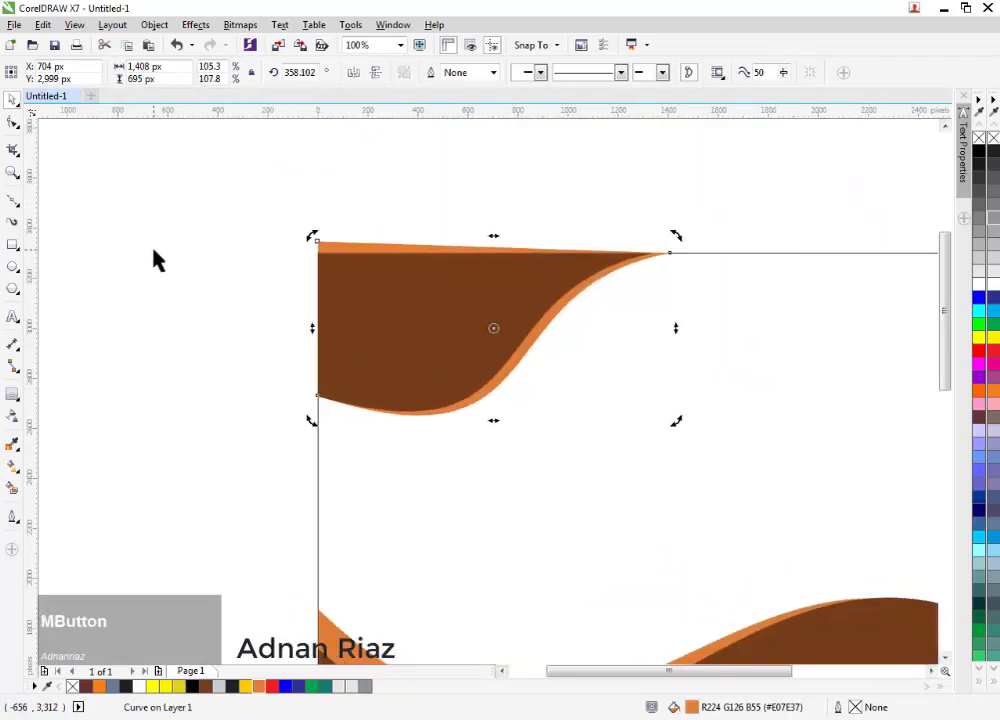
Step: Remove the orange corner copy's excess above the page by deleting its corner node and straightening the top edge
left_click(366, 247)
key("F10")
left_click(346, 257)
key("Delete")
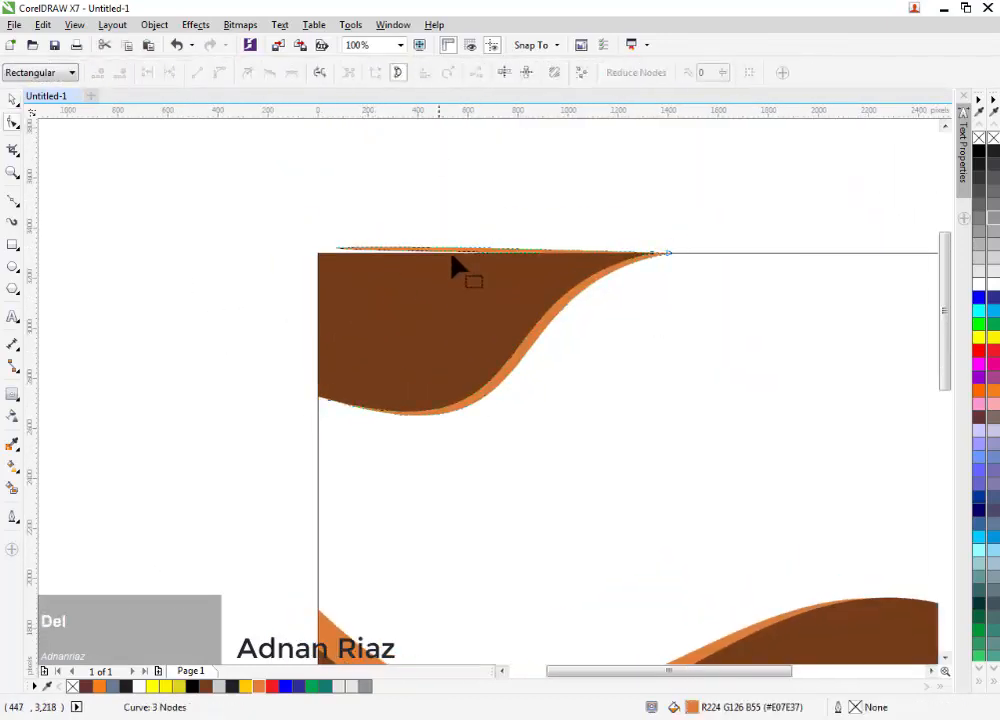
left_click(198, 74)
left_click(12, 101)
left_click(136, 152)
scroll(136, 148, "down", 1)
left_click_drag(137, 161, 420, 305)
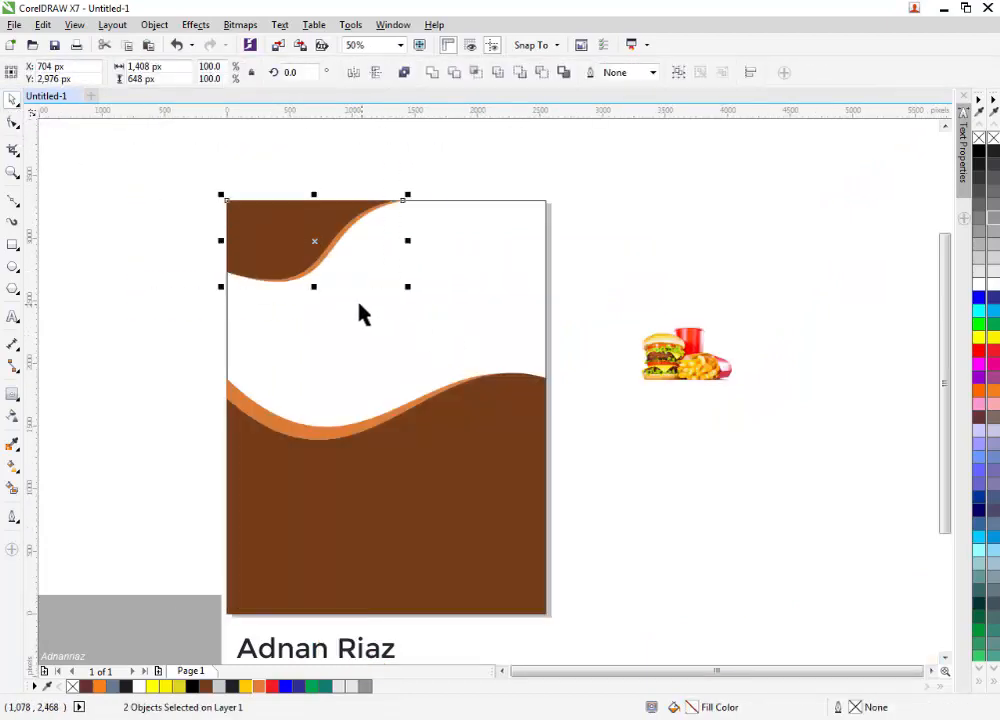
left_click(300, 347)
middle_click(351, 391)
Step: Move the food picture onto the page above the lower wave and enlarge it to about 2,800 px wide
left_click(745, 302)
left_click_drag(775, 279, 873, 220)
left_click_drag(762, 334, 472, 302)
middle_click(472, 302)
left_click_drag(518, 354, 460, 381)
left_click_drag(614, 257, 650, 238)
Step: Fill the page rectangle with black and PowerClip the wave shapes and food picture inside it
left_click(426, 482)
left_click(981, 151)
left_click(535, 297)
left_click(575, 230)
left_click(433, 646)
Step: Mirror the food picture horizontally and shift it slightly within the page's PowerClip frame
left_click(533, 331)
left_click(353, 73)
left_click(763, 281)
left_click_drag(453, 364, 466, 364)
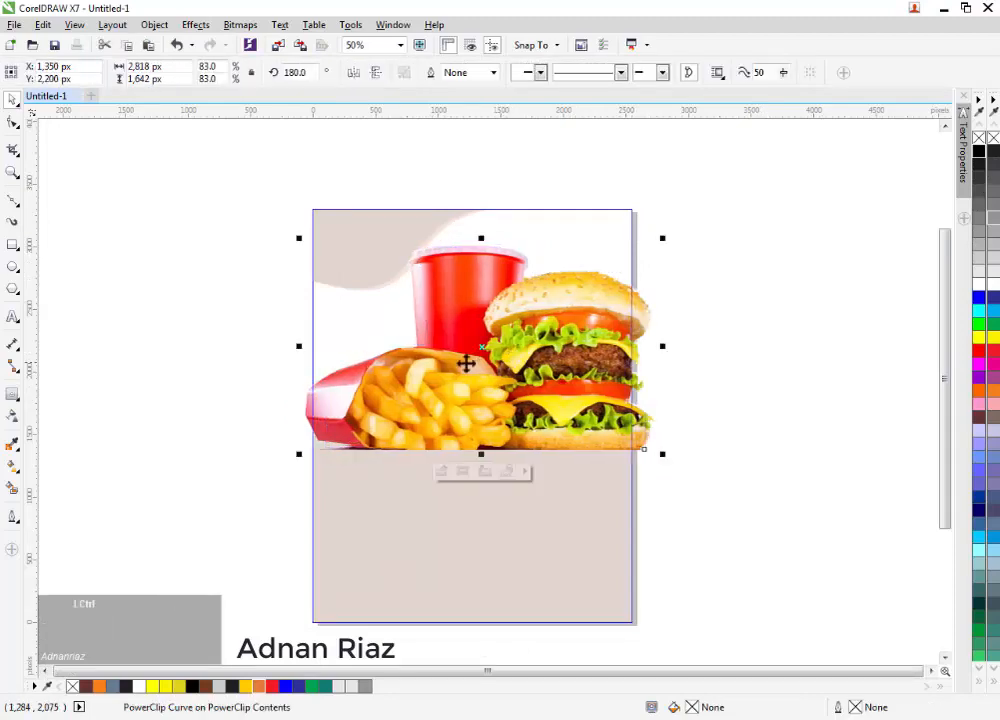
Step: Open and close the food picture's nested PowerClip contents, then finish editing the page frame
left_click(484, 472)
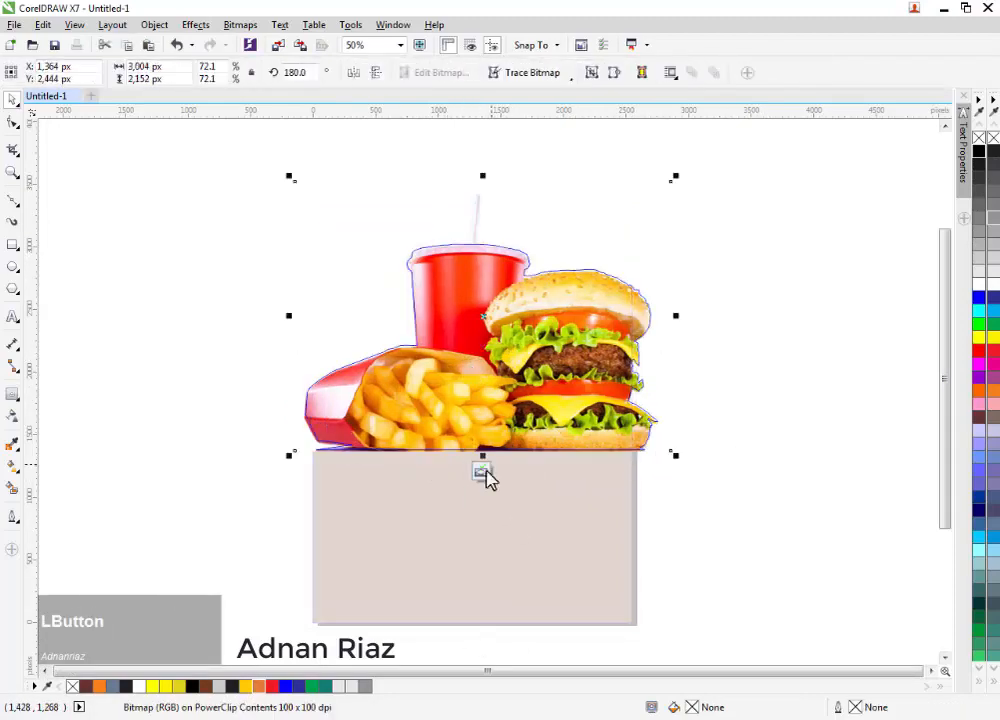
left_click(486, 472)
left_click_drag(589, 569, 589, 531)
left_click(475, 609)
left_click_drag(526, 293, 565, 358)
left_click(565, 358)
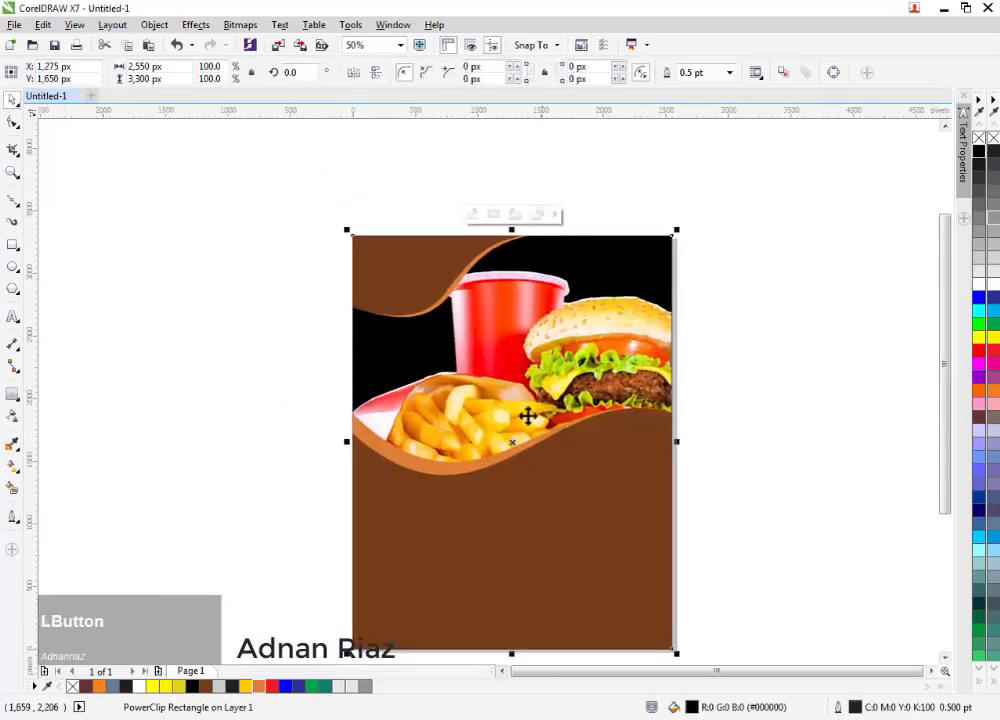
left_click_drag(771, 438, 770, 421)
left_click(770, 421)
left_click_drag(520, 373, 503, 321)
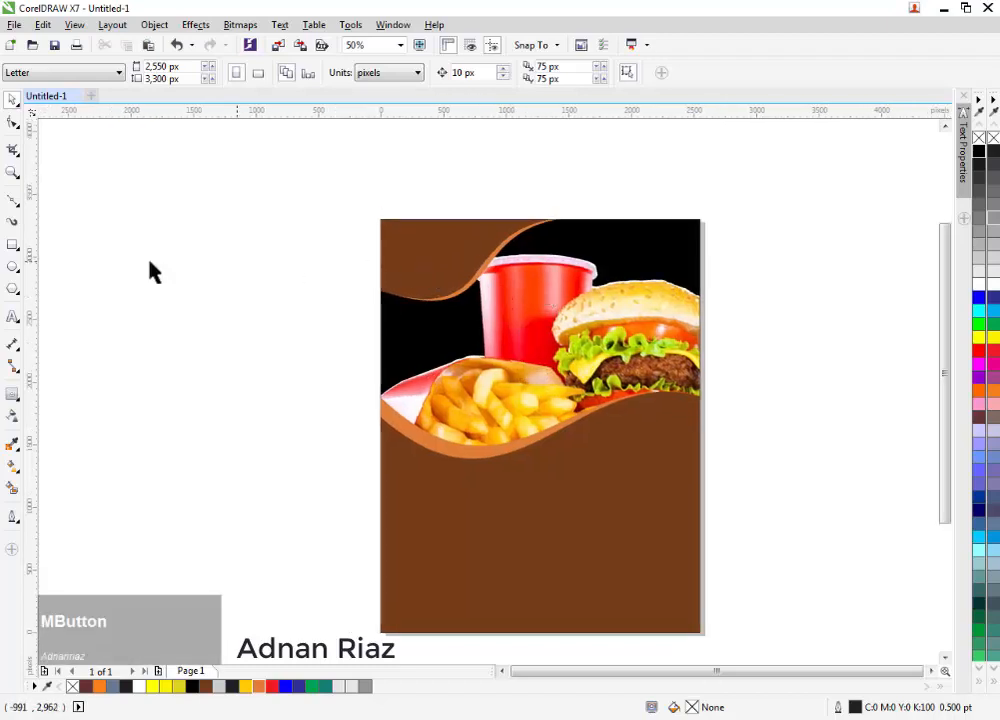
Step: Add the title text "Food Shop Name" in the upper-left brown corner and set its font to Swis721 BlkCn BT
left_click(13, 318)
left_click(410, 233)
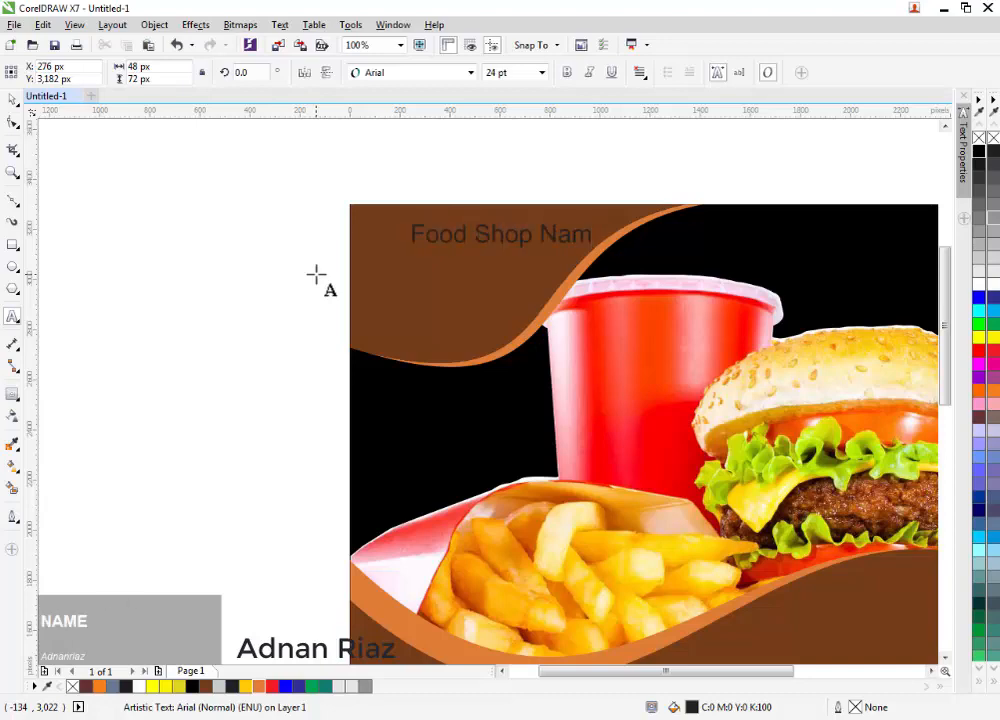
left_click(445, 72)
left_click(424, 107)
left_click(245, 233)
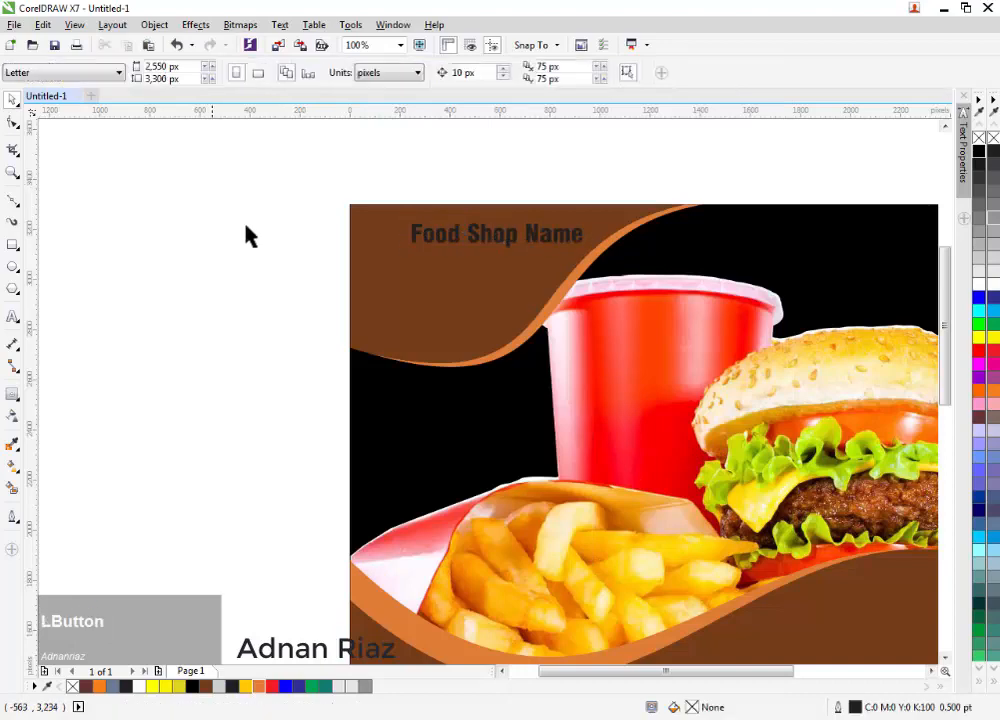
Step: Break the title into separate words and enlarge "Food", with "Shop" bottom-aligned beside it
left_click(487, 255)
left_click_drag(487, 255, 469, 179)
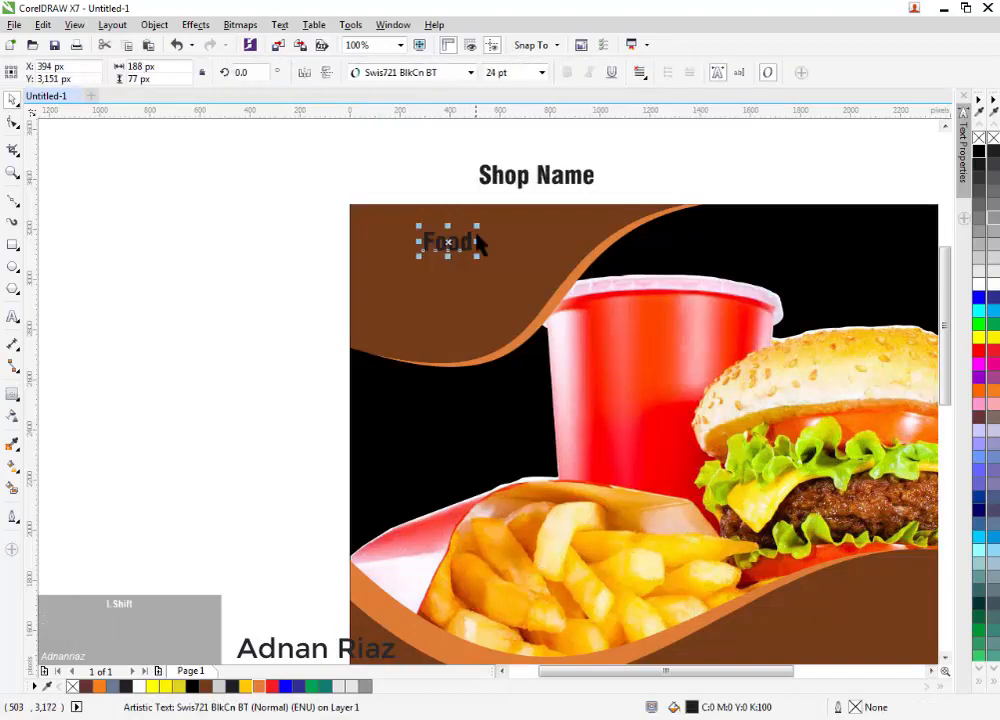
left_click_drag(473, 246, 492, 268)
left_click_drag(483, 183, 483, 270)
left_click(424, 216, "shift")
key("b")
Step: Place "Name" beneath the grouped "Food Shop" words and centre the two lines on each other
left_click_drag(565, 175, 475, 297)
left_click_drag(325, 165, 588, 283)
key("ctrl+g")
left_click(468, 295)
left_click(473, 264, "shift")
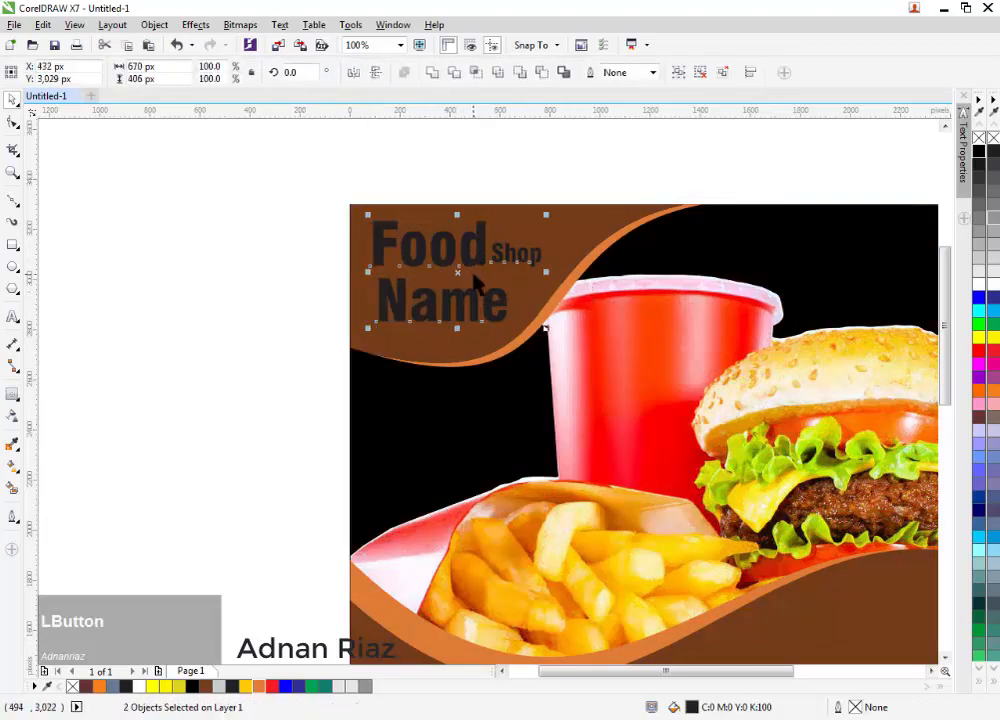
key("c")
Step: Fill the whole "Food Shop Name" title with golden yellow
left_click_drag(301, 169, 588, 360)
scroll(505, 283, "down", 2)
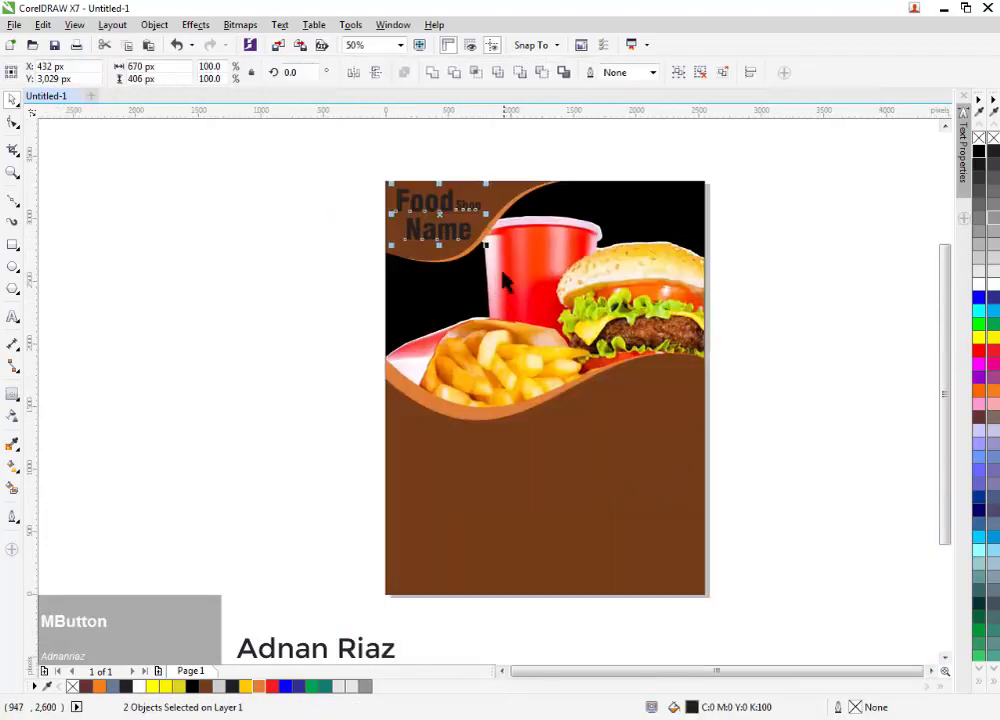
left_click(251, 687)
left_click(341, 450)
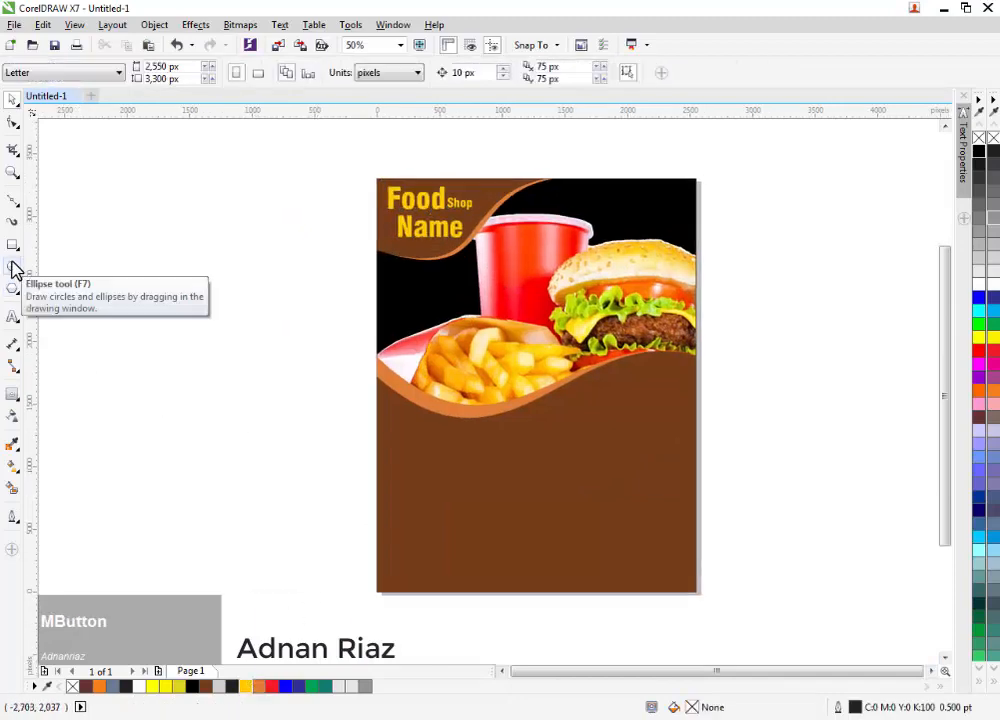
Step: Draw a circle about 556 px across over the wave's lower curve, filled light grey without an outline
left_click(12, 266)
scroll(430, 402, "up", 2)
mouse_move(437, 382)
left_mouse_down()
mouse_move(480, 446)
mouse_move(362, 391)
left_mouse_up()
scroll(179, 208, "down", 2)
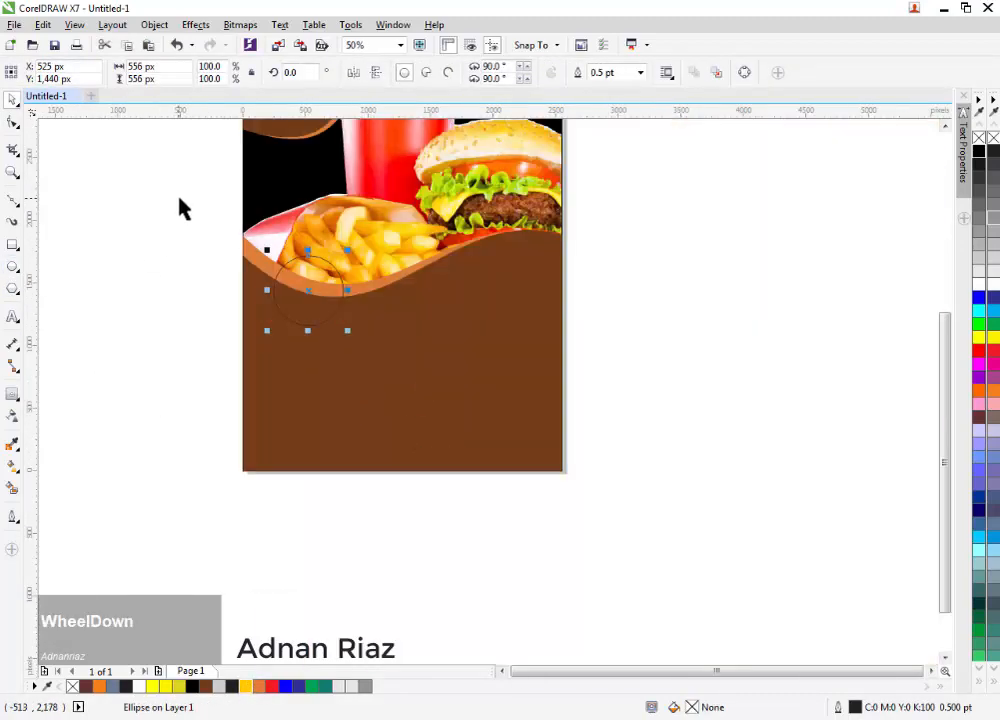
left_click(979, 271)
right_click(979, 138)
left_click(745, 245)
Step: Duplicate the grey circle enlarged to about 619 px, fill the copy golden yellow and send it behind the original
scroll(396, 377, "up", 1)
left_click(396, 377)
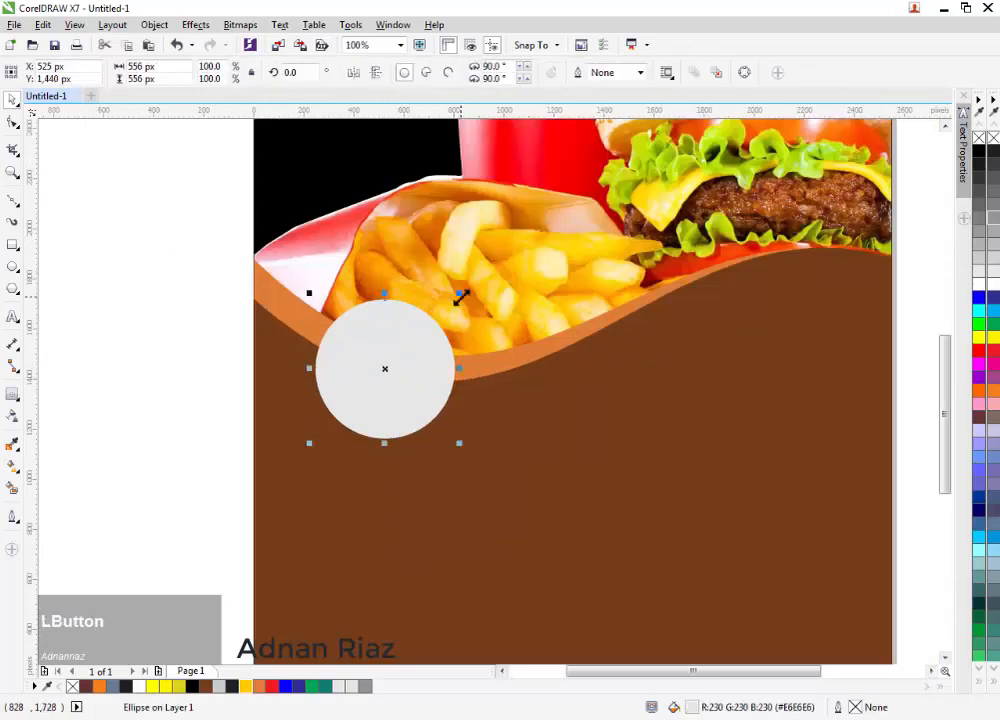
left_click_drag(478, 280, 475, 279)
right_click(475, 279)
left_click(252, 686)
key("ctrl+Page_Down")
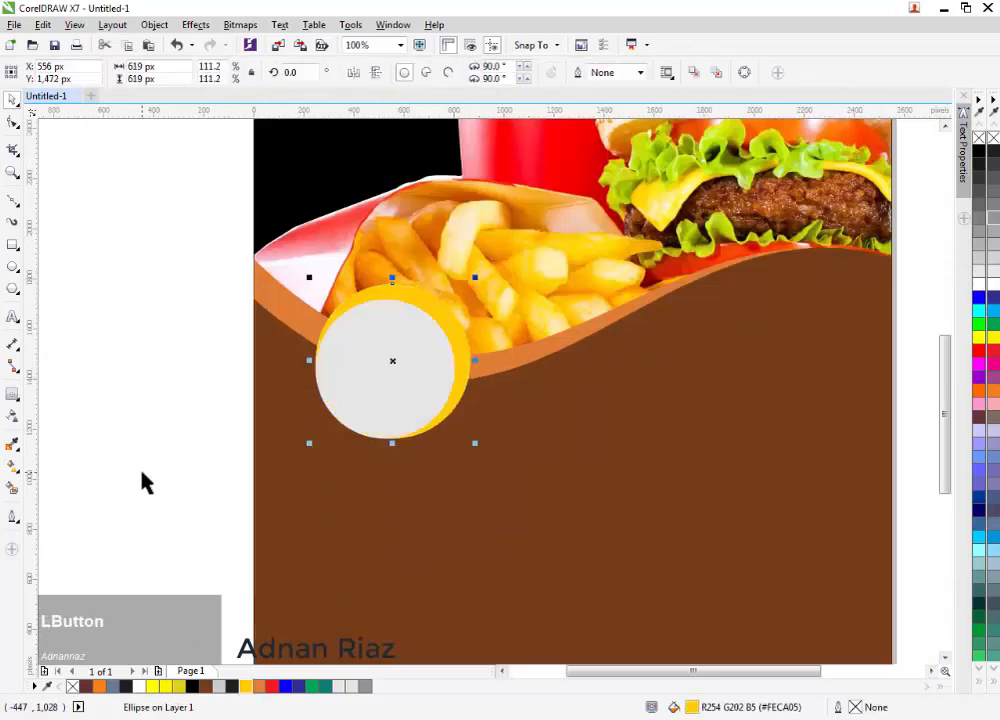
Step: Group the grey circle with the yellow circle behind it
left_click(420, 322, "shift")
left_click(454, 73)
left_click_drag(189, 250, 487, 464)
scroll(204, 434, "down", 1)
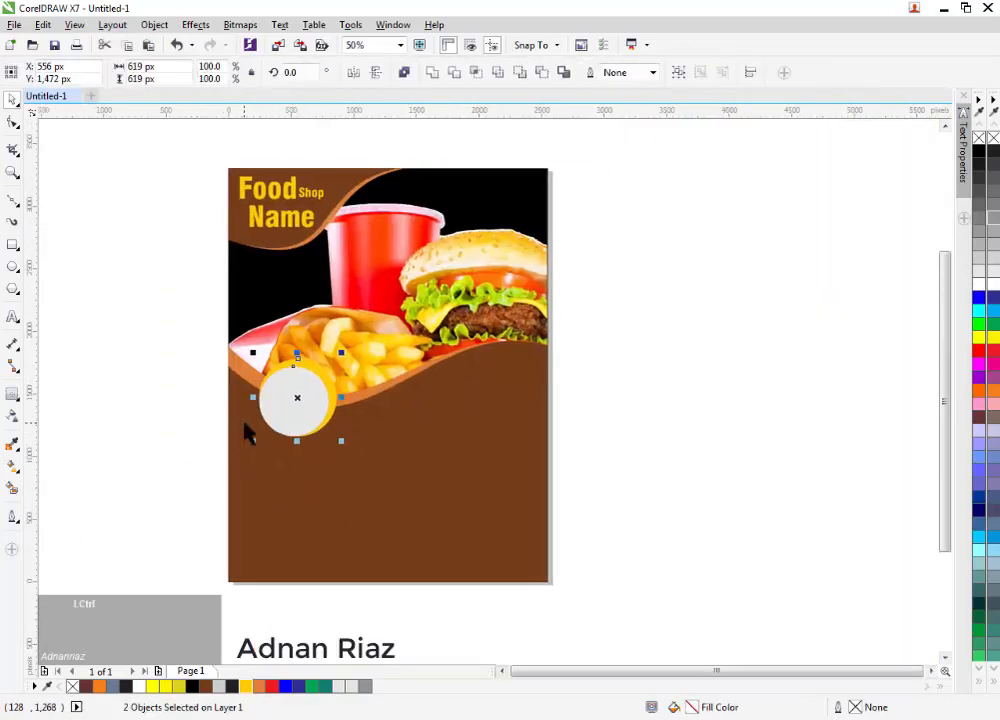
key("ctrl+g")
left_click(165, 407)
left_click_drag(294, 403, 371, 356)
right_click(401, 369)
scroll(399, 370, "up", 1)
scroll(432, 392, "down", 1)
key("ctrl+z")
scroll(318, 404, "up", 1)
scroll(294, 370, "down", 1)
Step: Place two copies of the circle badge along the wave and scale all three badges to about 528 px across
left_click_drag(293, 396, 397, 357)
right_click(400, 353)
left_click_drag(416, 418, 487, 418)
right_click(487, 418)
left_click(590, 423)
middle_click(540, 410)
left_click_drag(416, 301, 404, 318)
left_click(590, 410)
middle_click(467, 414)
Step: Ungroup the three circle badges
left_click(330, 310)
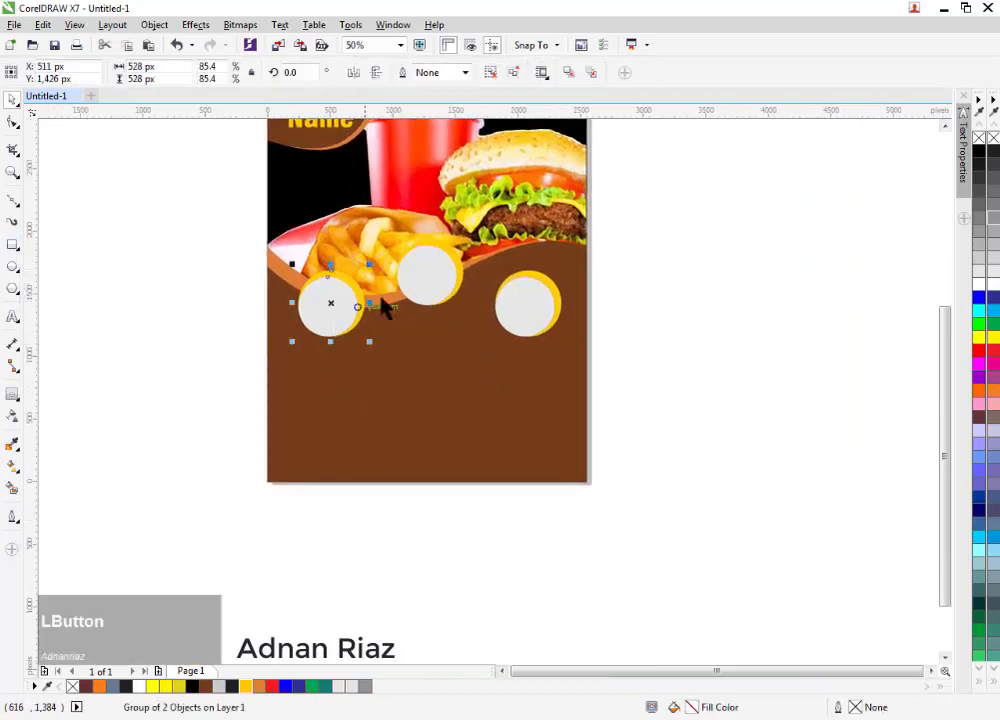
left_click(429, 275, "shift")
left_click(528, 305, "shift")
left_click(720, 73)
left_click(645, 247)
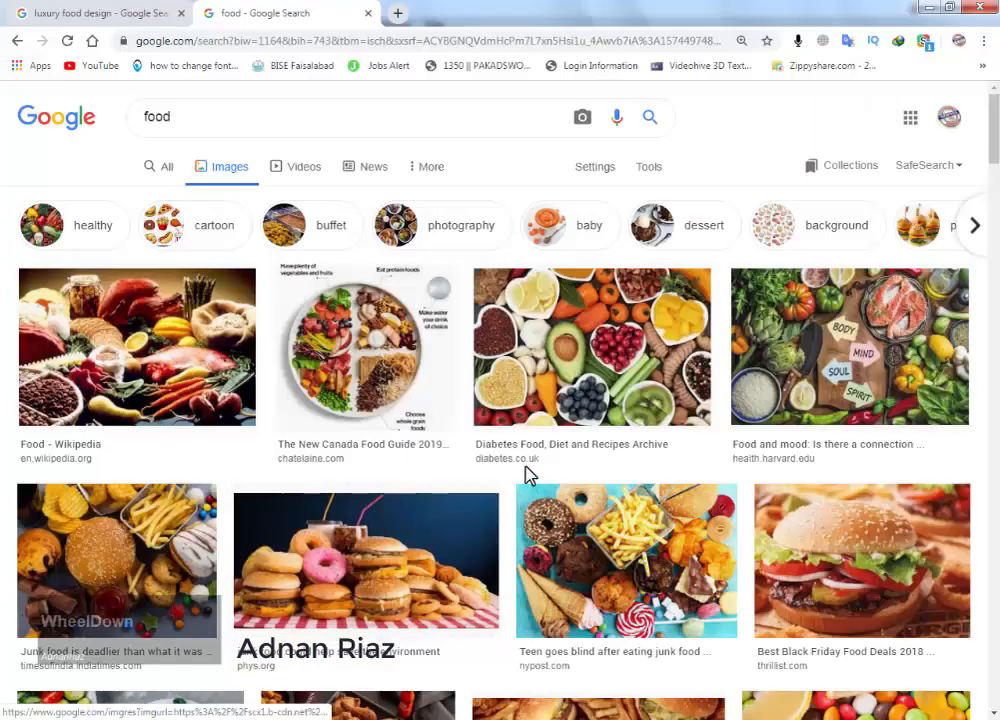
Step: Find a French fries photo in the browser's Google Images results for food, copy it and paste it into the flyer document
scroll(525, 470, "down", 15)
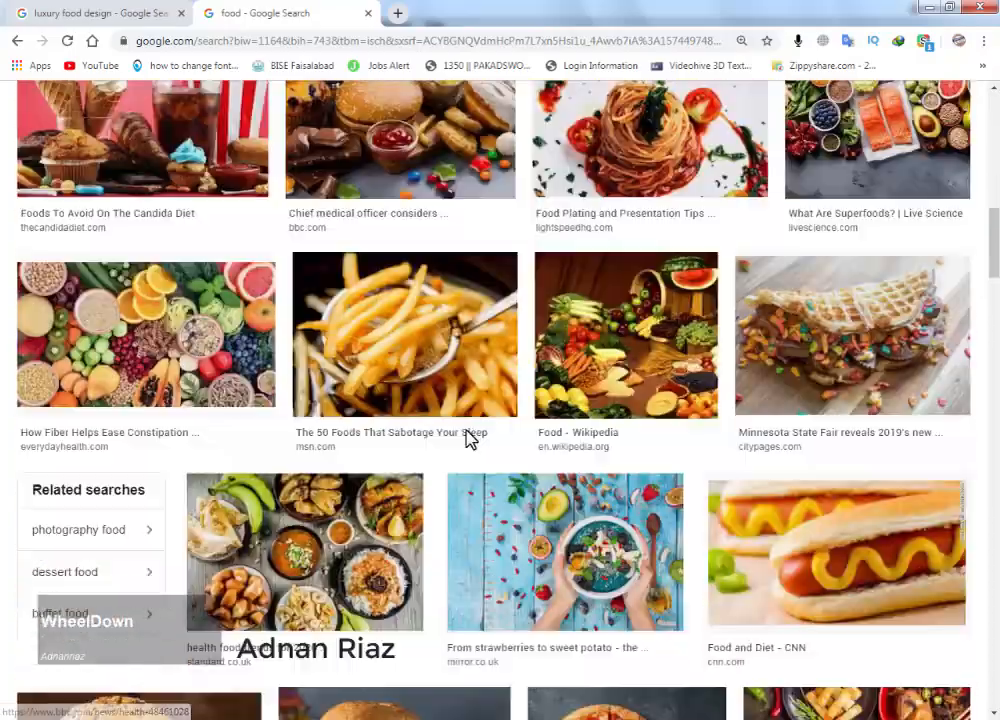
left_click(430, 390)
right_click(723, 267)
left_click(768, 415)
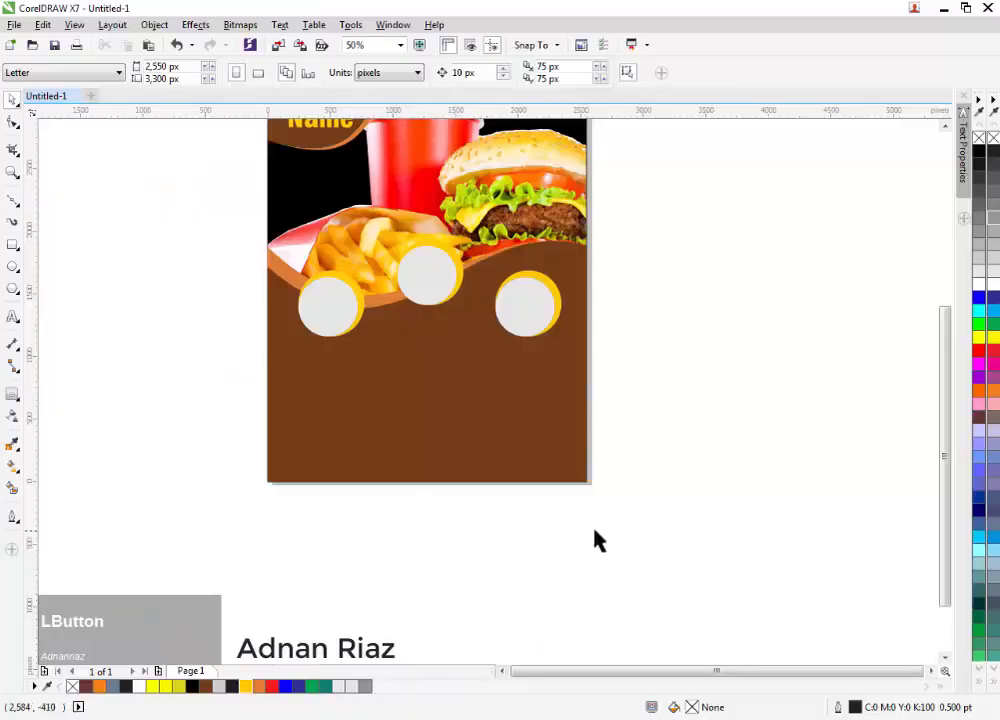
key("ctrl+v")
Step: Try to PowerClip the fries photo into the left grey circle and scale it to fill the frame
left_click_drag(430, 300, 424, 442)
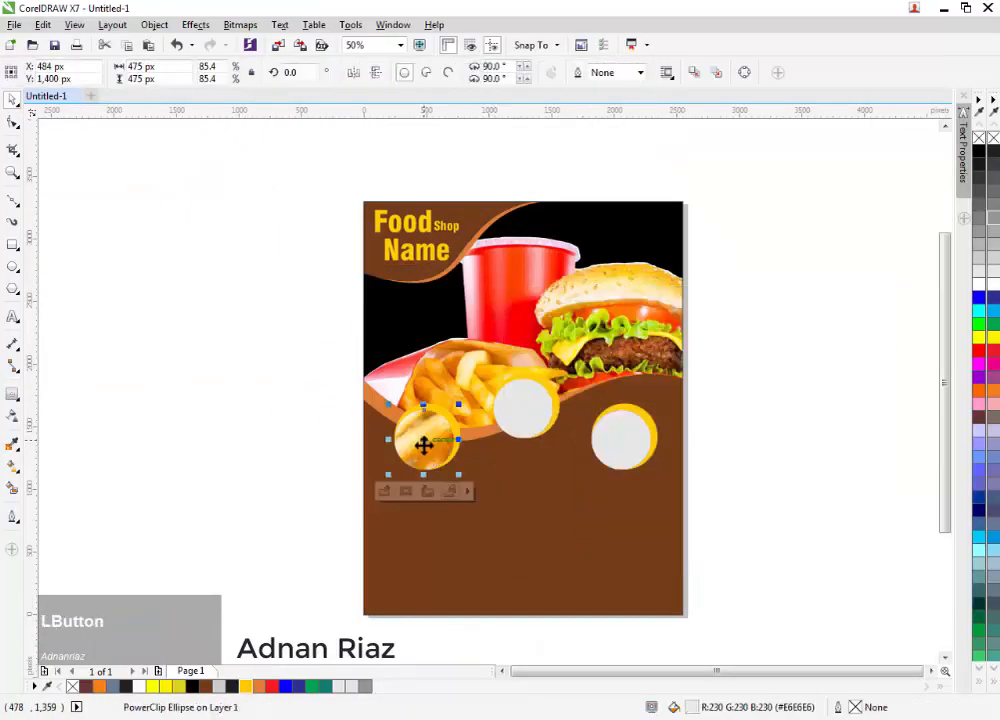
scroll(418, 445, "up", 2)
left_click(493, 476)
left_click(510, 507)
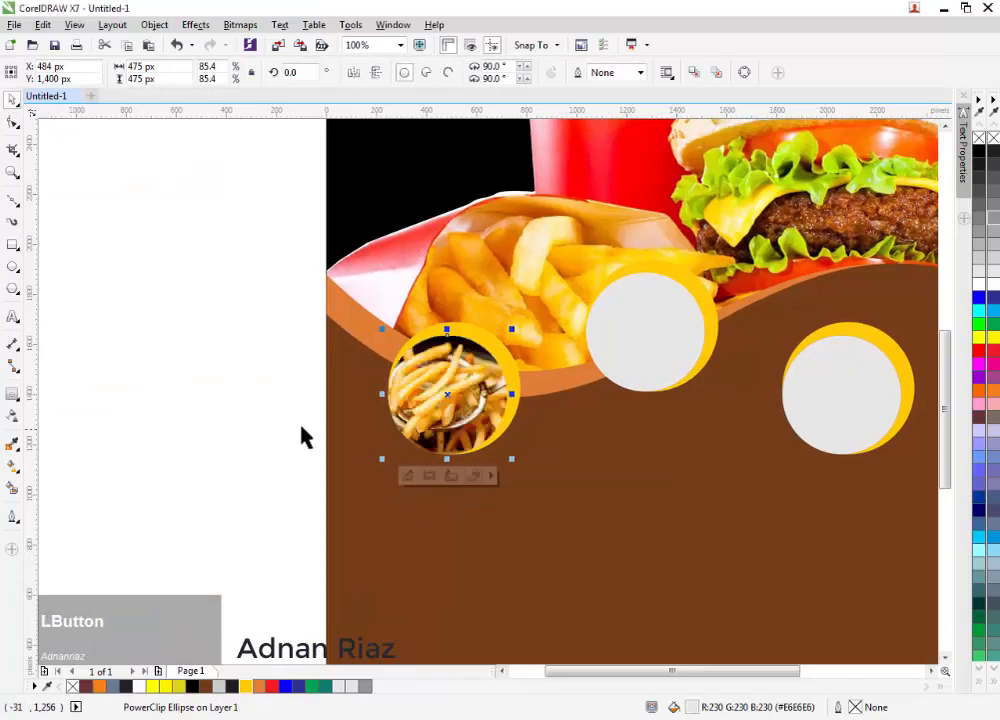
left_click(268, 430)
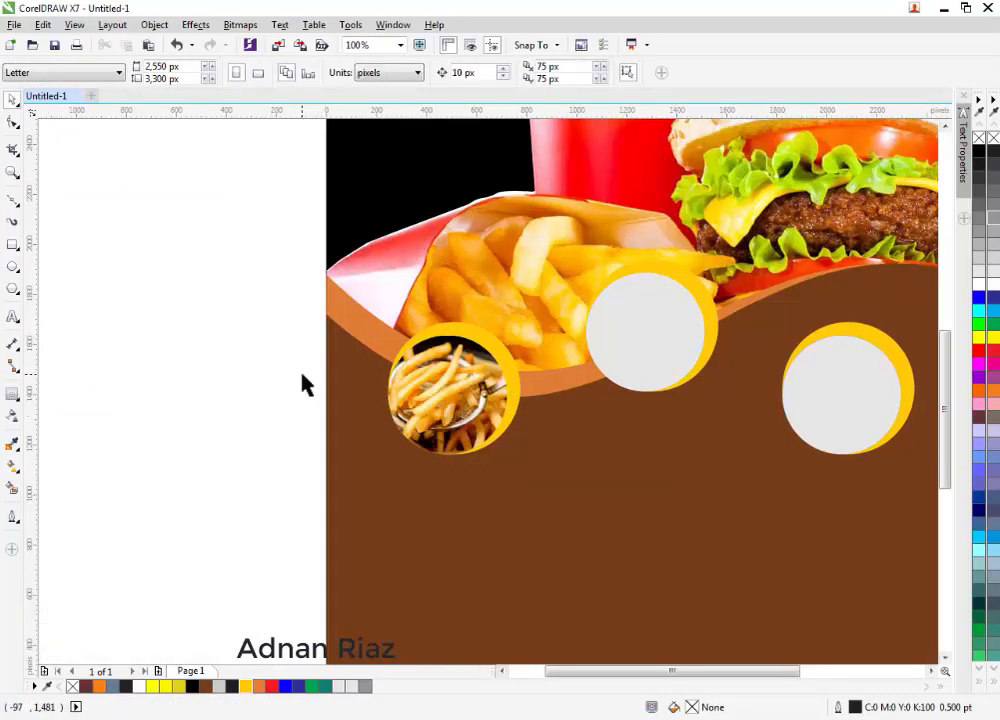
Step: Undo the fries clipping in the left circle and set the loose photo beside the page
left_click(447, 407)
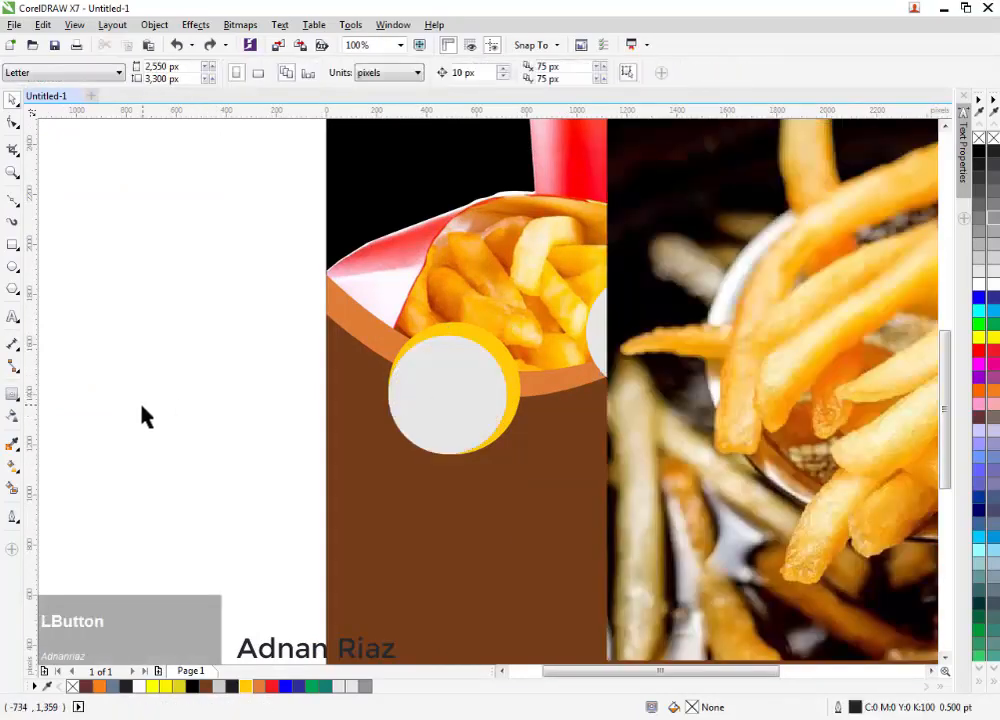
scroll(531, 375, "down", 2)
scroll(404, 393, "up", 4)
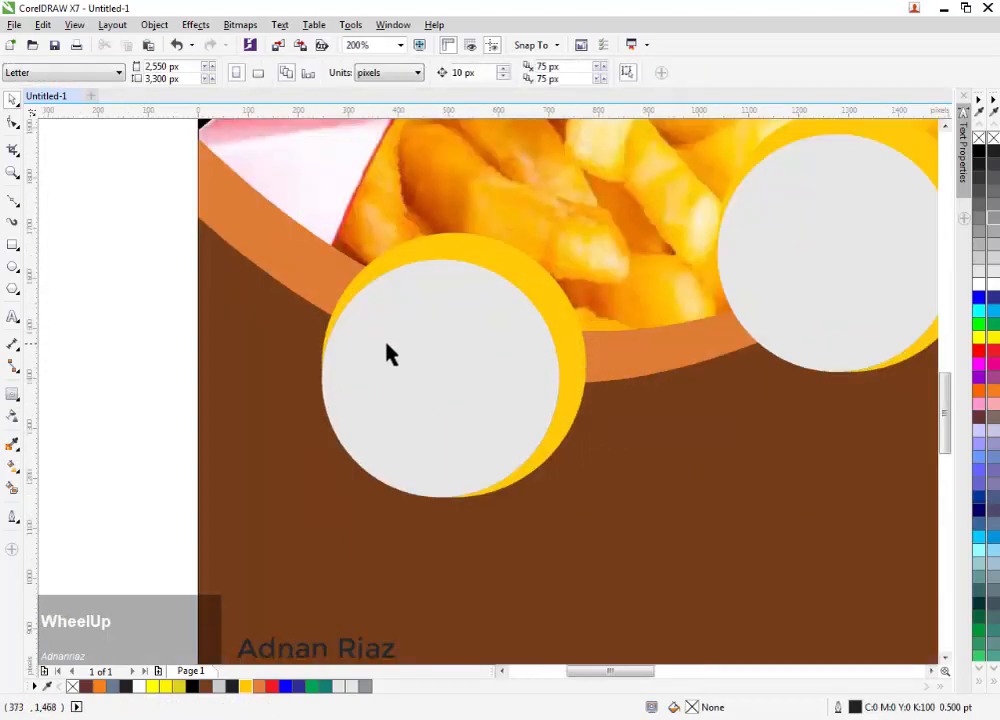
left_click_drag(421, 349, 597, 444)
key("Delete")
left_click(489, 344)
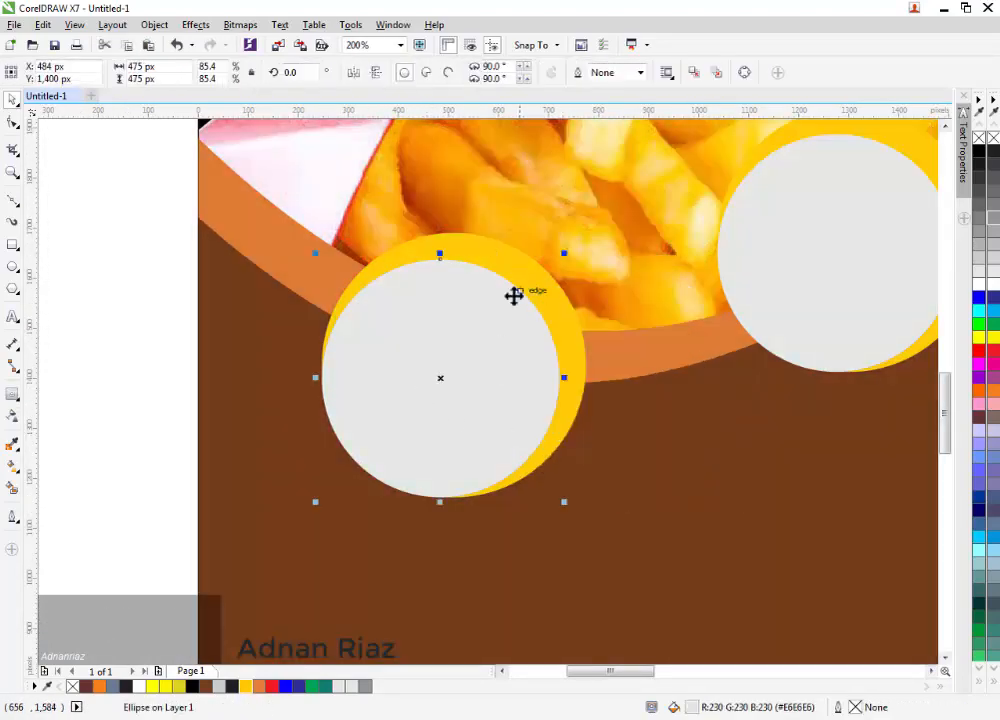
key("ctrl+z")
scroll(507, 296, "down", 2)
left_click_drag(642, 344, 542, 402)
key("ctrl+z")
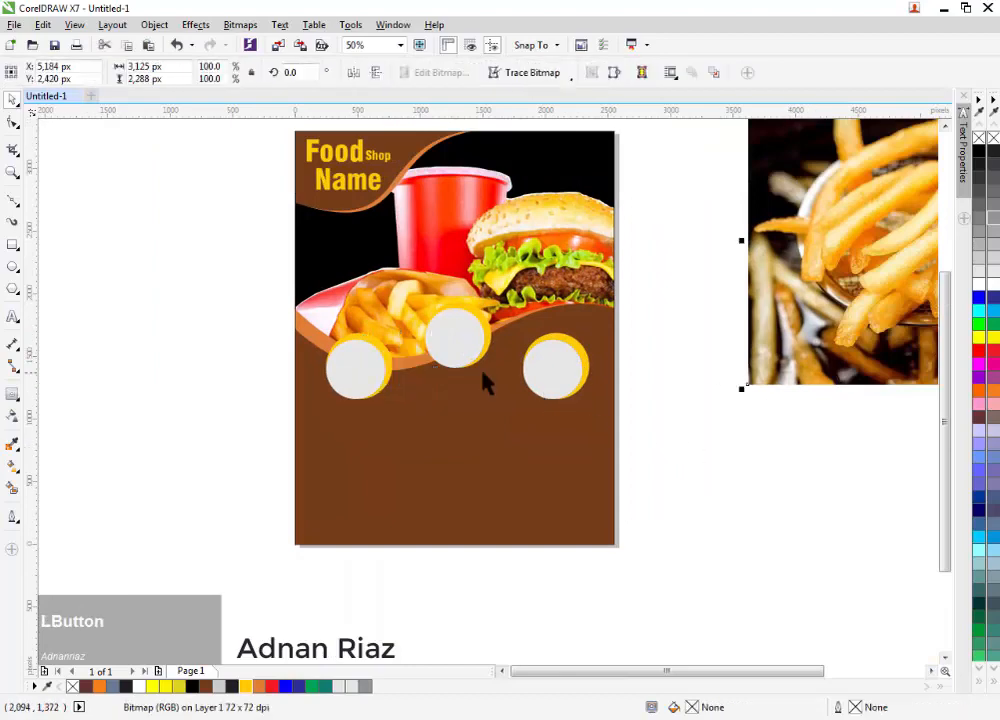
Step: PowerClip the fries photo into the left grey circle and scale it to fill the frame
left_click(358, 371)
scroll(358, 371, "up", 1)
left_click(507, 476)
left_click(558, 527)
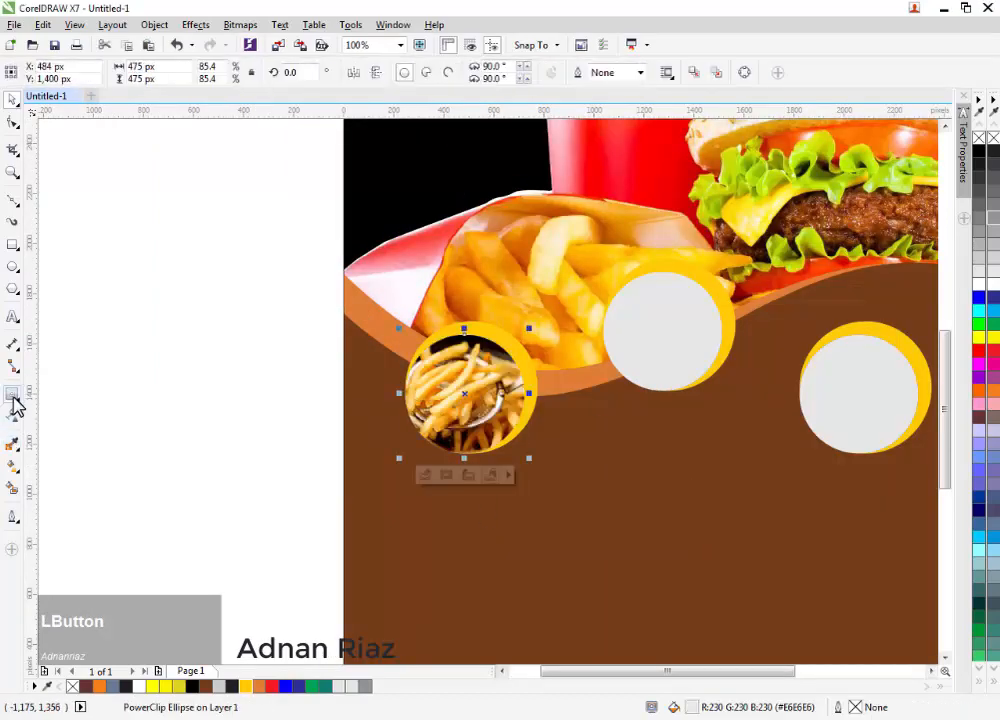
Step: Try a white drop shadow on the left fries circle
left_click(13, 398)
left_click_drag(458, 393, 466, 393)
left_click(592, 72)
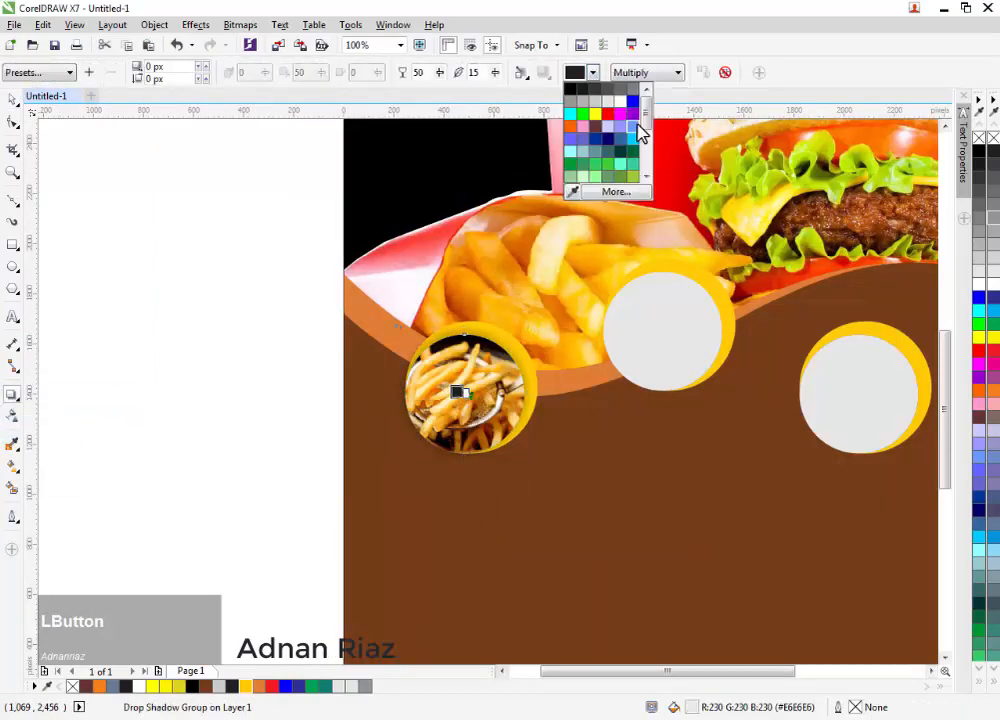
left_click_drag(646, 120, 646, 165)
left_click(611, 191)
left_click(310, 271)
left_click(514, 508)
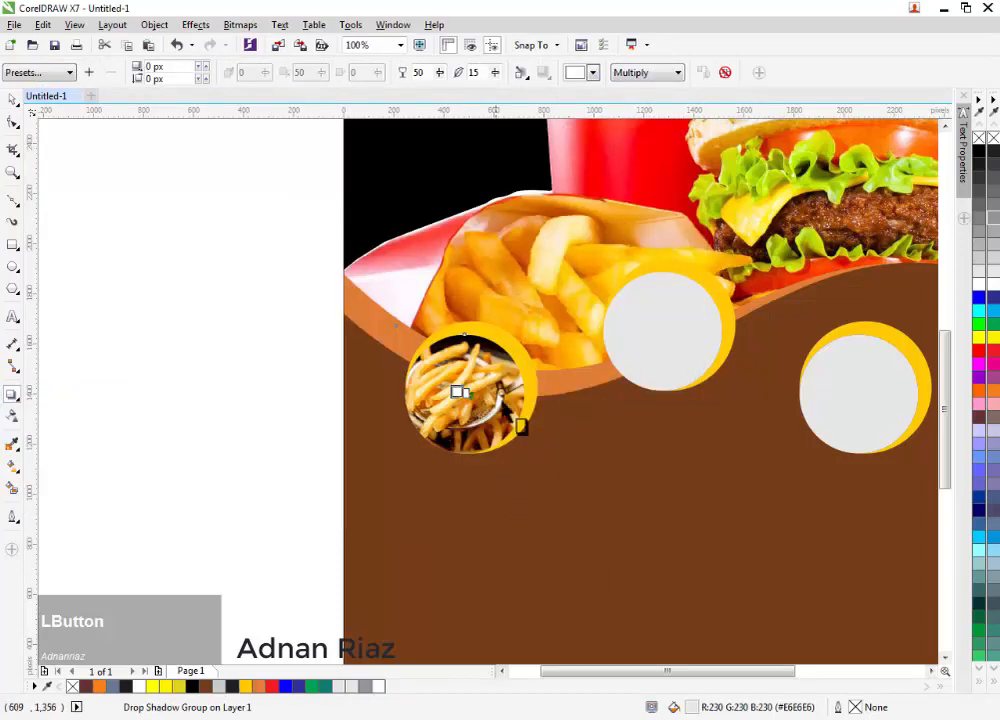
left_click(201, 305)
left_click_drag(201, 357, 97, 329)
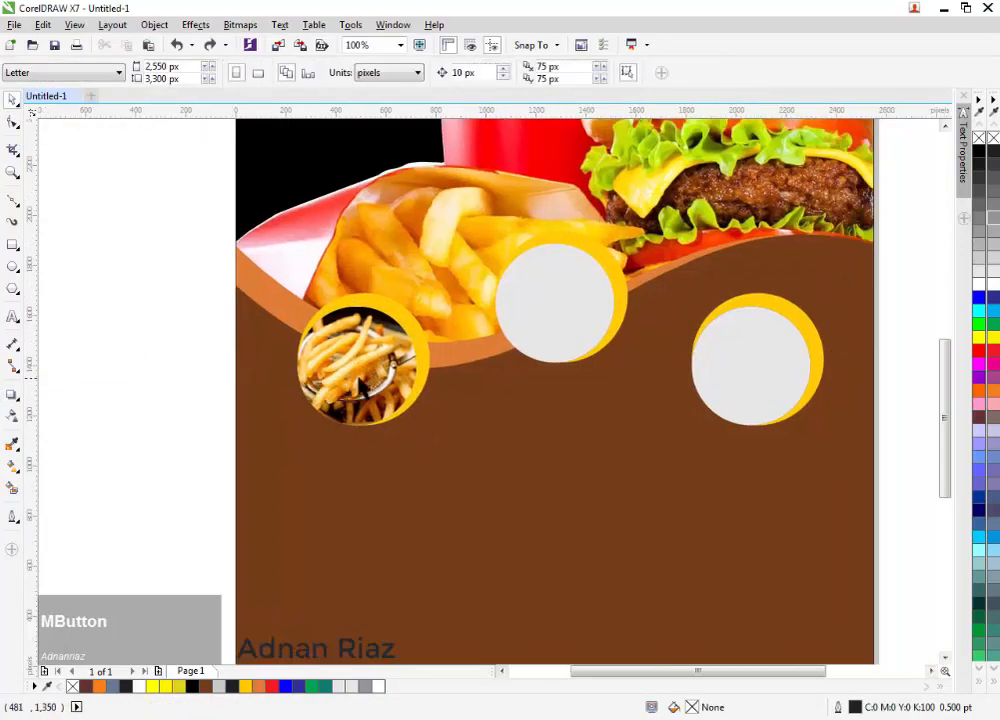
Step: Copy the fries photo from the left circle and paste it into the middle and right grey circles
left_click(341, 367)
left_click(319, 447)
key("ctrl+c")
left_click(360, 450)
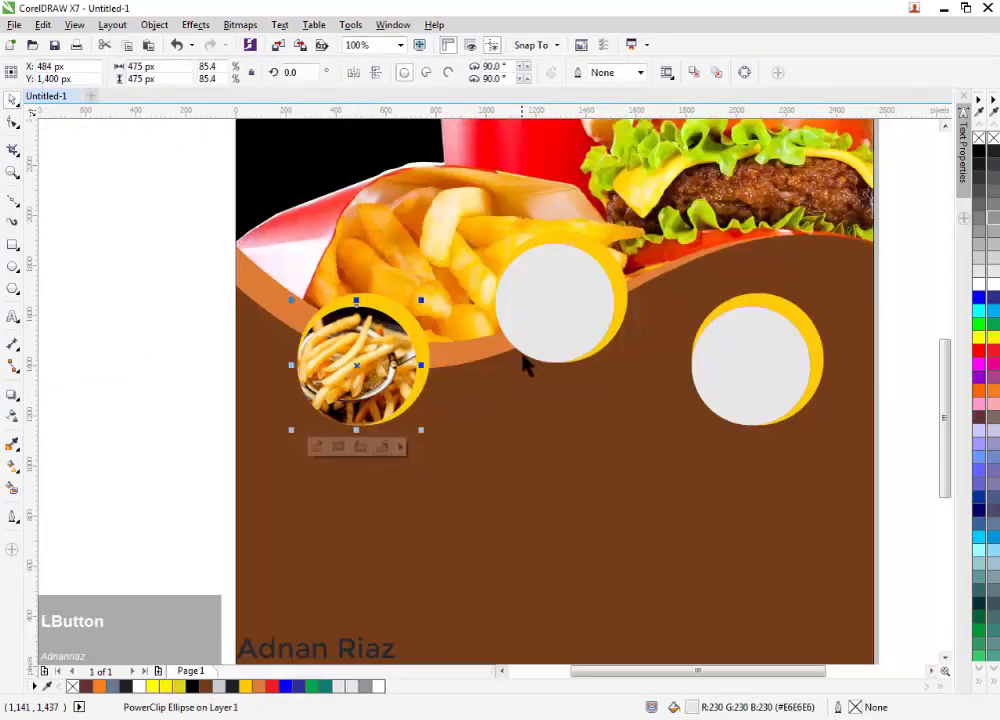
key("ctrl+v")
left_click(527, 346)
key("ctrl+v")
left_click(730, 399)
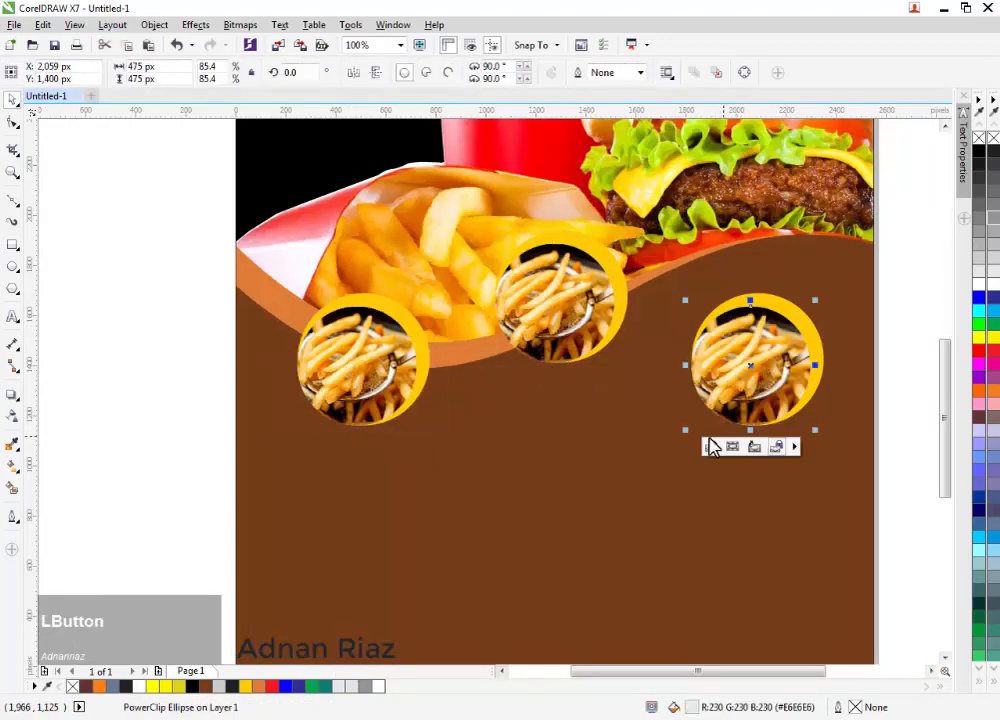
left_click(150, 308)
left_click(362, 356)
left_click(440, 400)
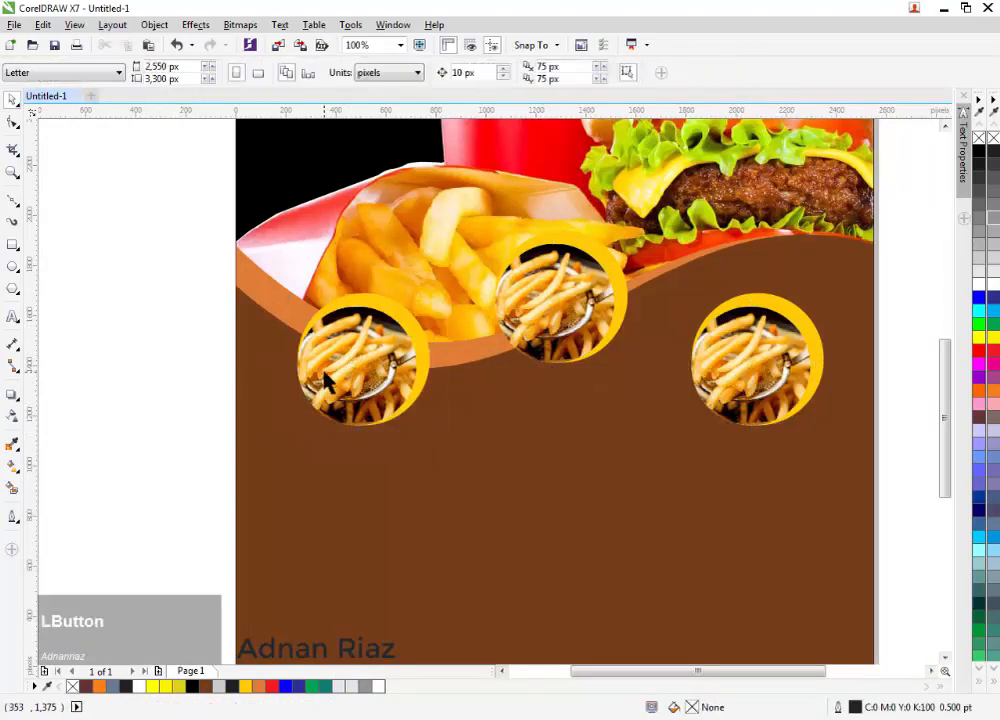
left_click(537, 322)
left_click_drag(243, 276, 480, 472)
left_click(194, 355)
left_click_drag(194, 355, 227, 338)
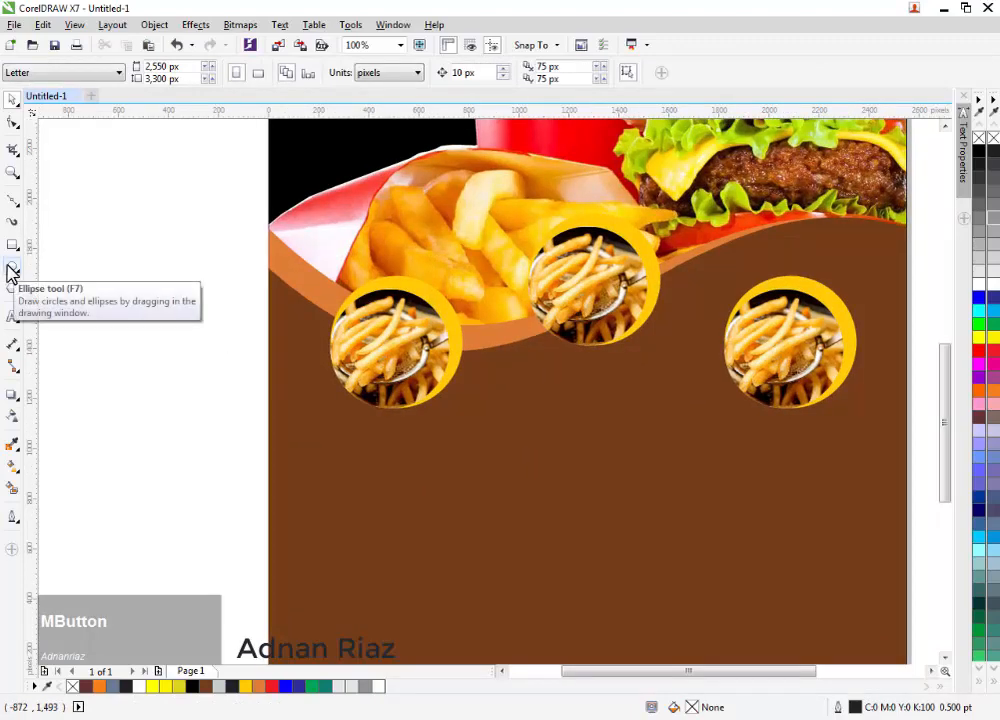
Step: Copy the left fries circle onto the empty area beside the page and draw a slightly larger circle centred around it
left_click_drag(369, 376, 169, 331)
right_click(169, 331)
key("F7")
mouse_move(124, 240)
left_mouse_down()
mouse_move(240, 372)
mouse_move(267, 378)
left_mouse_up()
key("space")
left_click_drag(92, 174, 265, 440)
left_click(138, 378)
left_click_drag(167, 366, 225, 380)
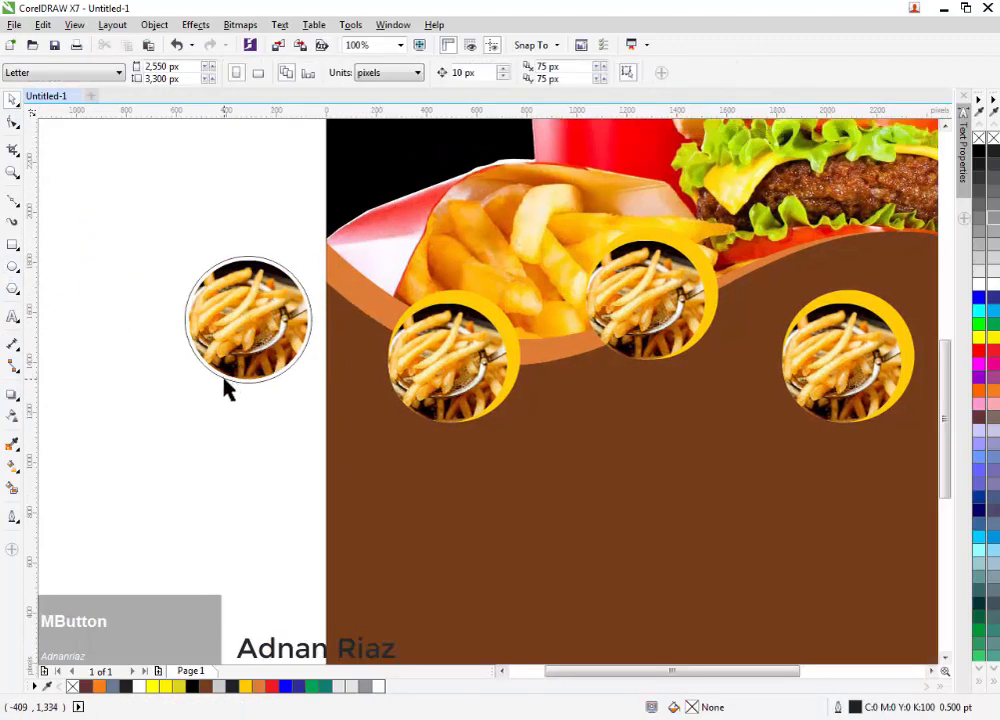
Step: Resize the outlined circle to about 491 px and delete the fries copy inside it
scroll(270, 321, "up", 1)
left_click(322, 237)
left_click_drag(358, 184, 351, 190)
left_click_drag(316, 233, 318, 322)
left_click(293, 240)
key("Delete")
left_click_drag(588, 346, 525, 346)
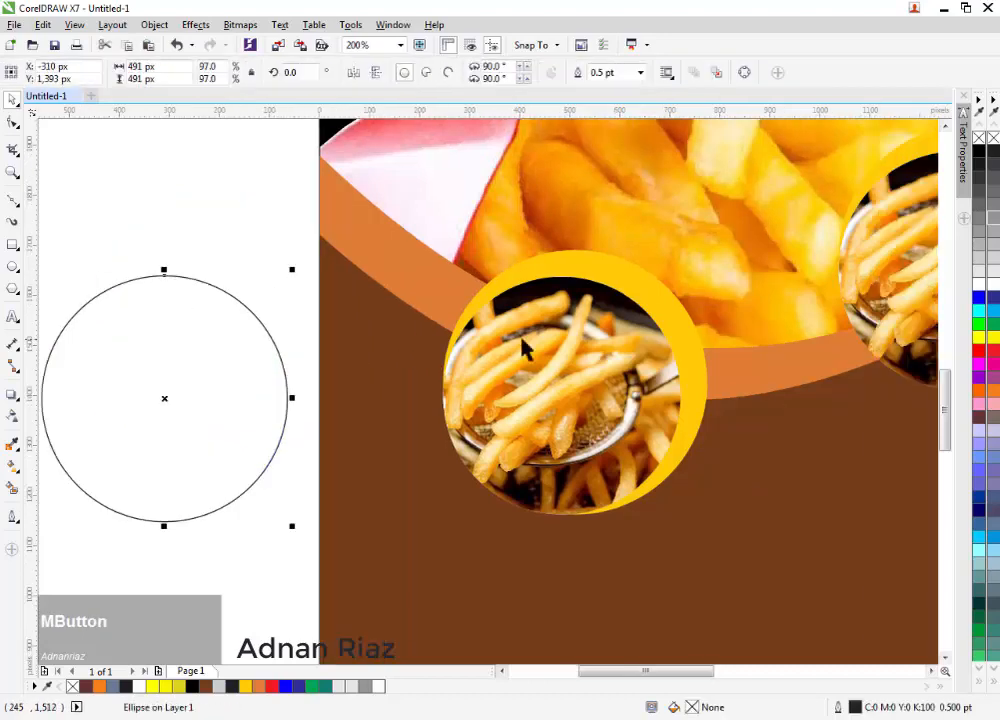
Step: Make the outlined circle solid white without an outline and centre it behind the left fries picture as a thin border
right_click(982, 139)
left_click(622, 322, "shift")
key("ctrl+Page_Down")
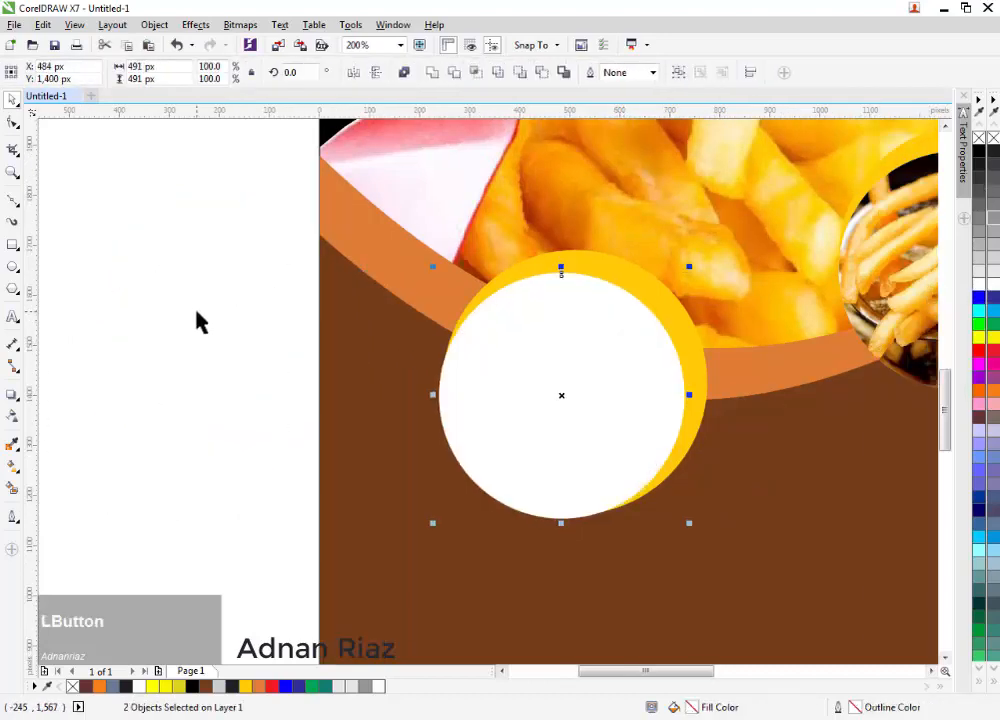
key("ctrl+Page_Up")
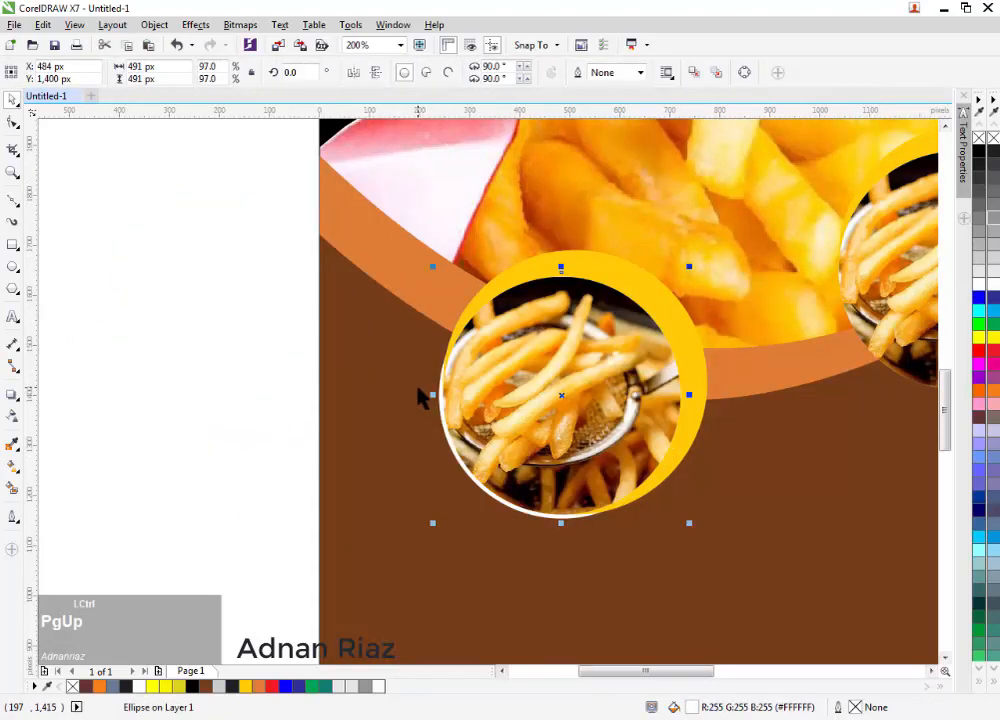
scroll(515, 356, "down", 1)
middle_click(500, 354)
left_click(390, 458)
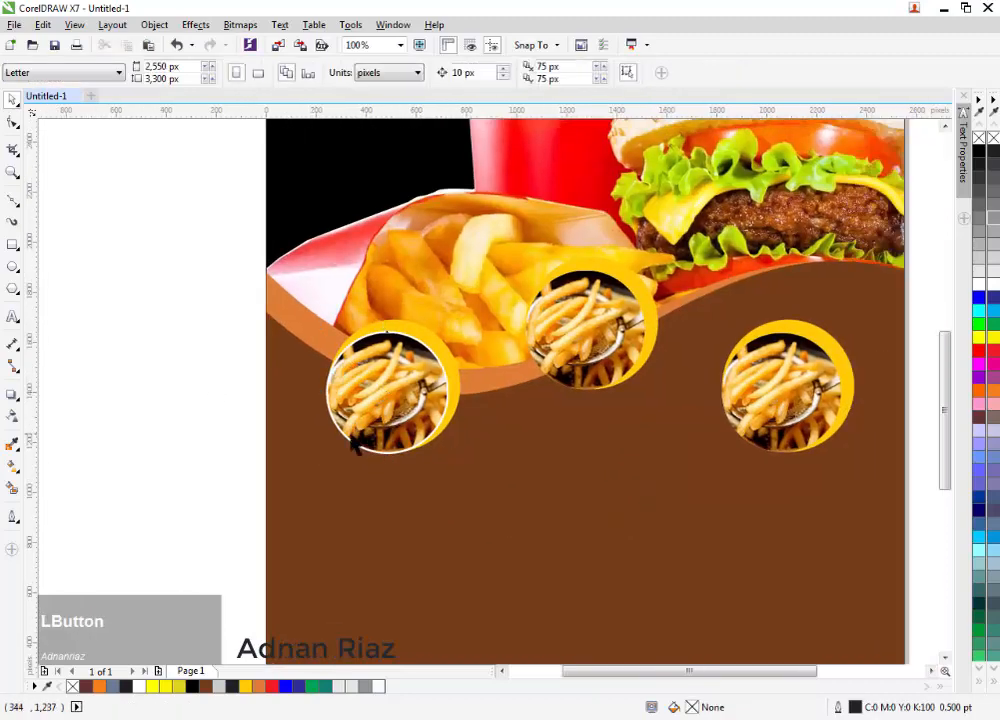
scroll(357, 438, "up", 1)
left_click_drag(353, 444, 350, 464)
key("ctrl+z")
Step: Duplicate the white circle and centre the copy behind the middle fries picture
left_click_drag(424, 353, 589, 392)
right_click(589, 392)
middle_click(750, 398)
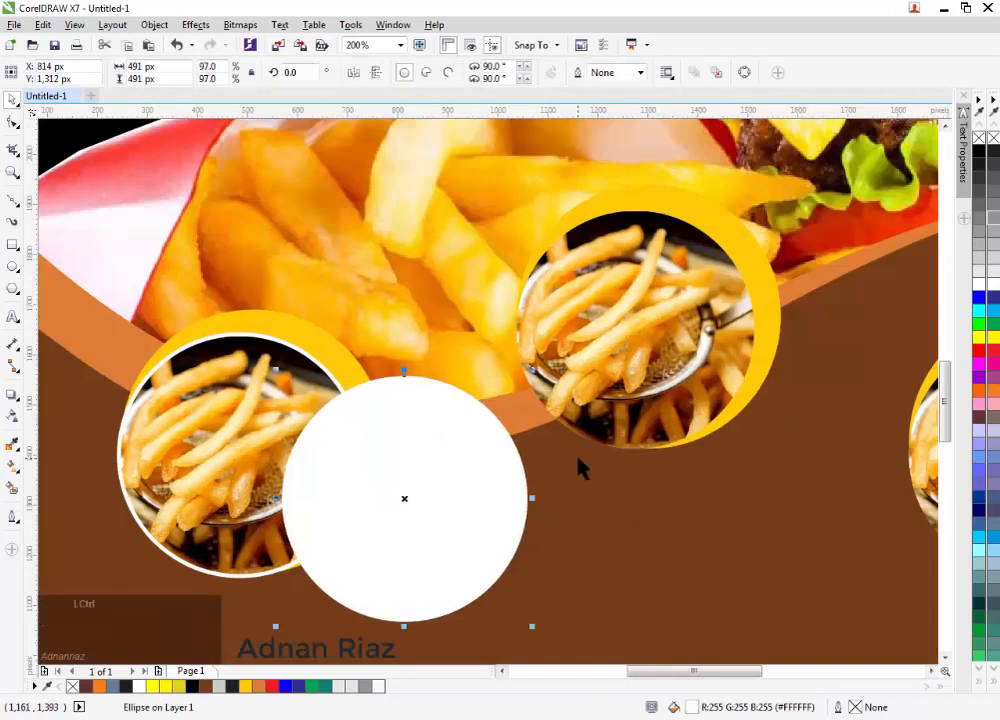
key("ctrl+Page_Down")
left_click(638, 372, "shift")
key("c")
key("e")
left_click(545, 473)
left_click(617, 410)
key("ctrl+Page_Down")
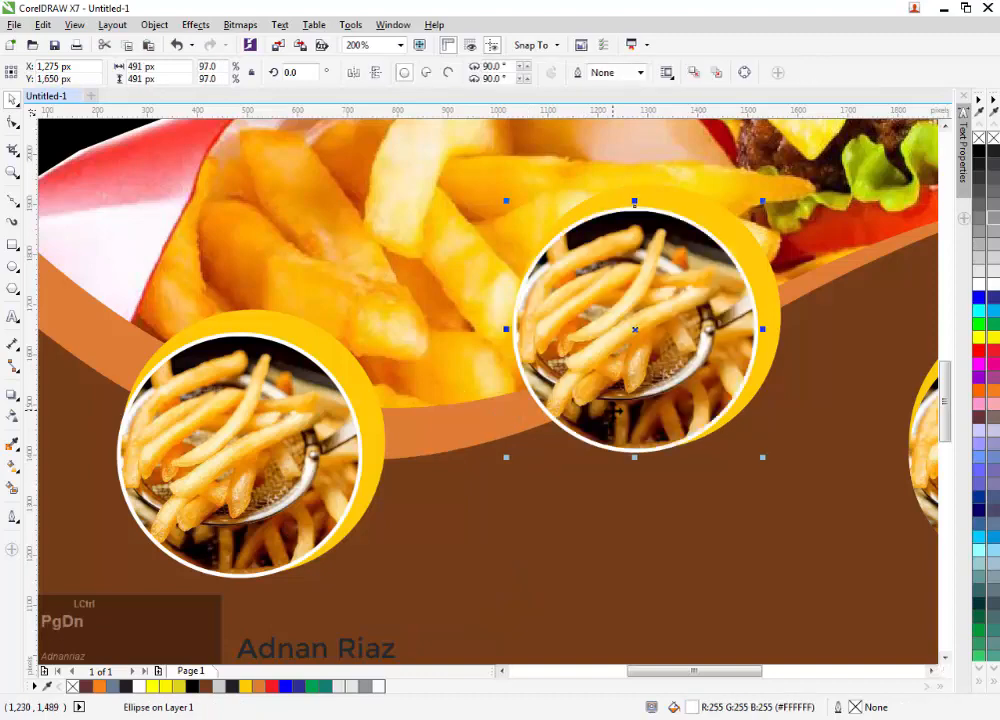
Step: Duplicate the white circle again and centre the copy behind the right fries picture
scroll(617, 410, "down", 1)
middle_click(536, 412)
left_click_drag(591, 357, 685, 435)
right_click(685, 435)
scroll(730, 435, "up", 1)
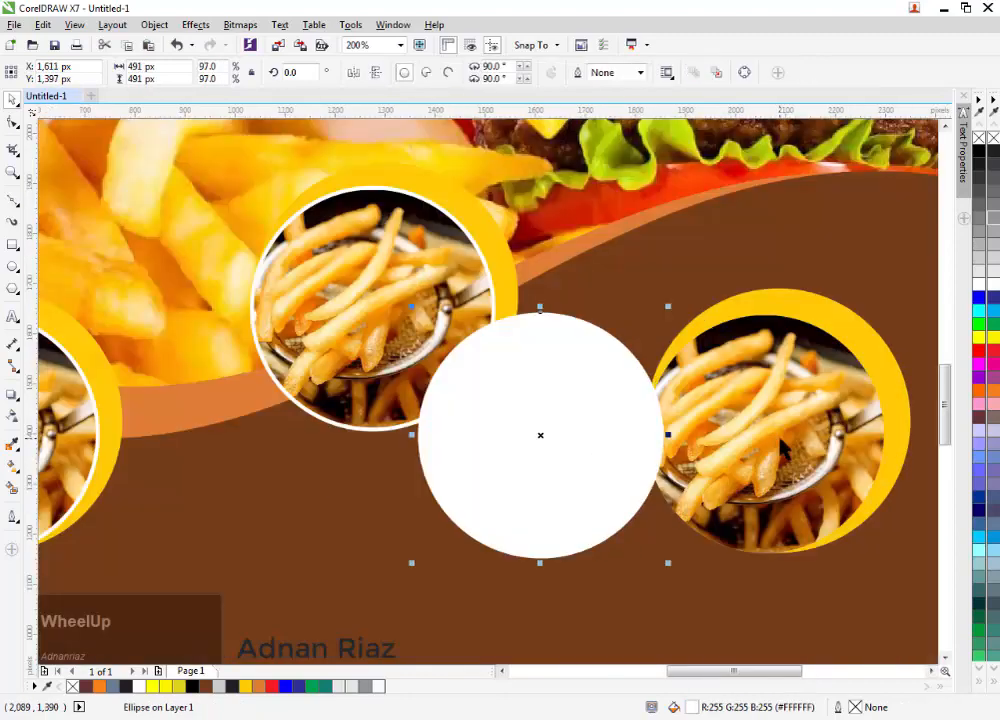
left_click(780, 438, "shift")
key("c")
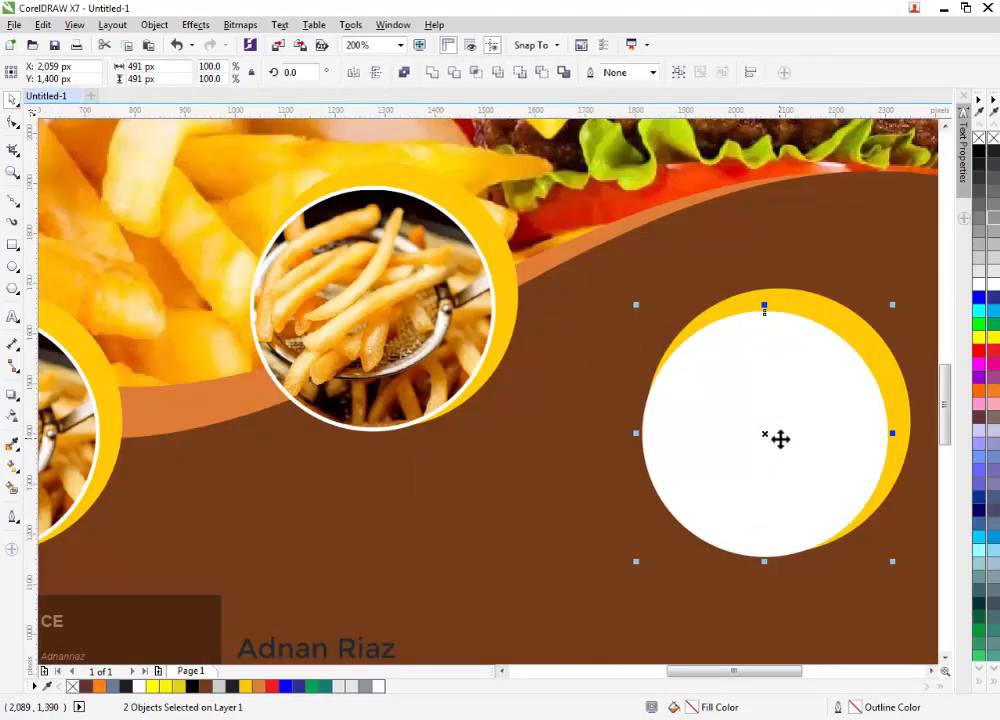
key("ctrl+Page_Down")
scroll(690, 385, "down", 3)
left_click(835, 357)
scroll(716, 362, "up", 2)
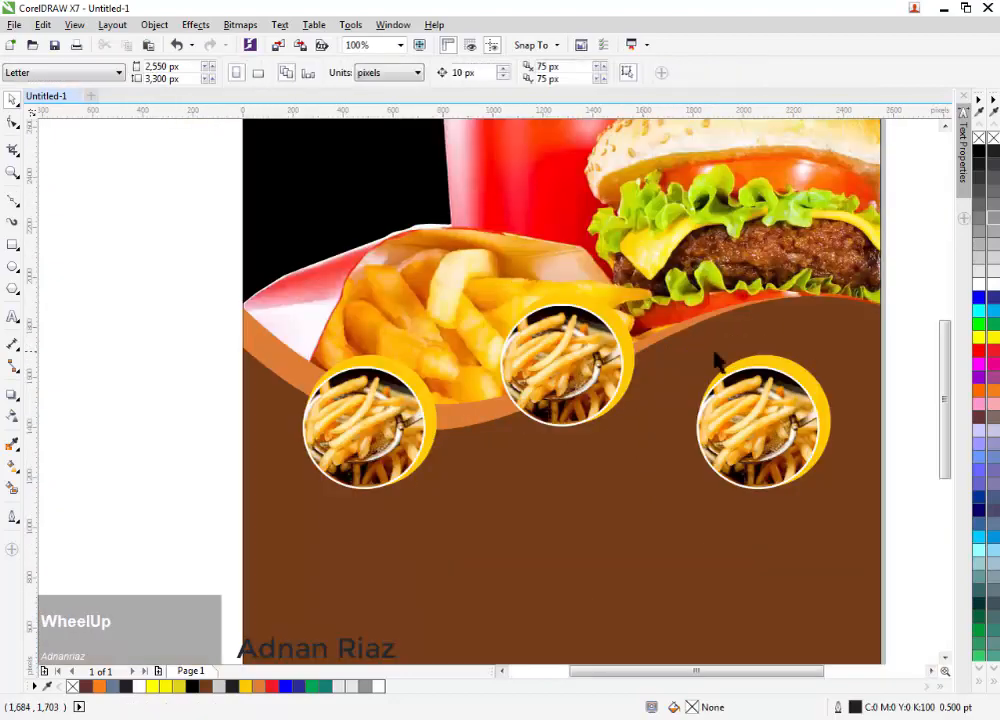
Step: Draw a rectangle about 806 by 419 px with 50 px rounded corners on the brown area below the left fries circle
scroll(717, 362, "down", 1)
scroll(546, 405, "up", 1)
left_click(13, 244)
left_click_drag(417, 391, 436, 441)
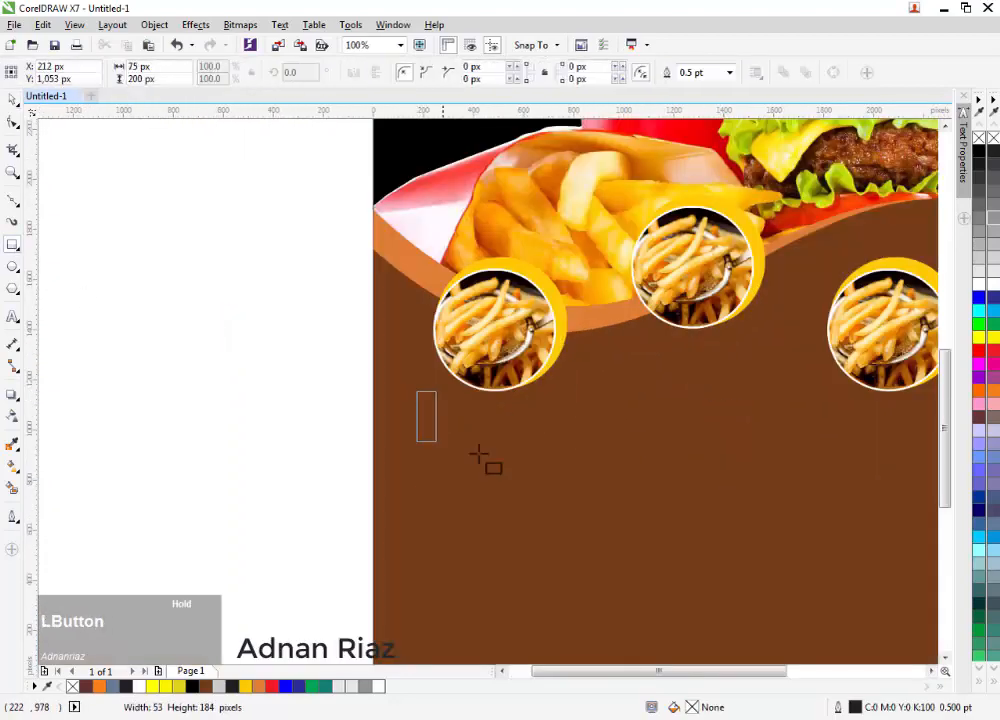
left_click_drag(618, 494, 620, 497)
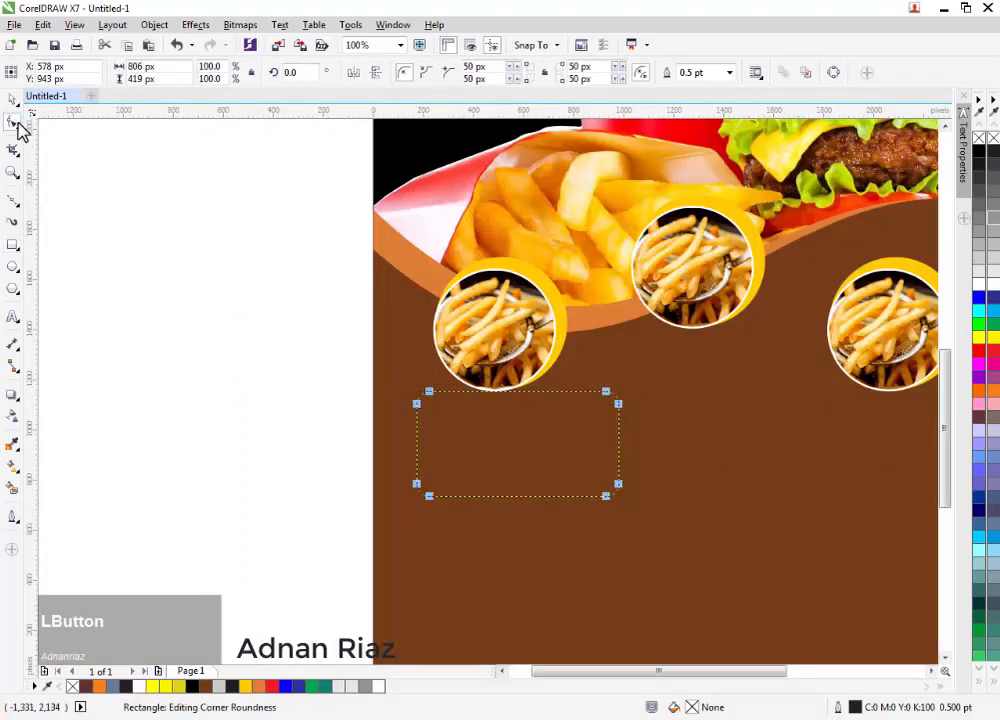
Step: Fill the rounded rectangle below the left fries circle with orange and remove its outline
left_click(13, 98)
left_click_drag(258, 686, 527, 458)
left_click(527, 458)
key("Escape")
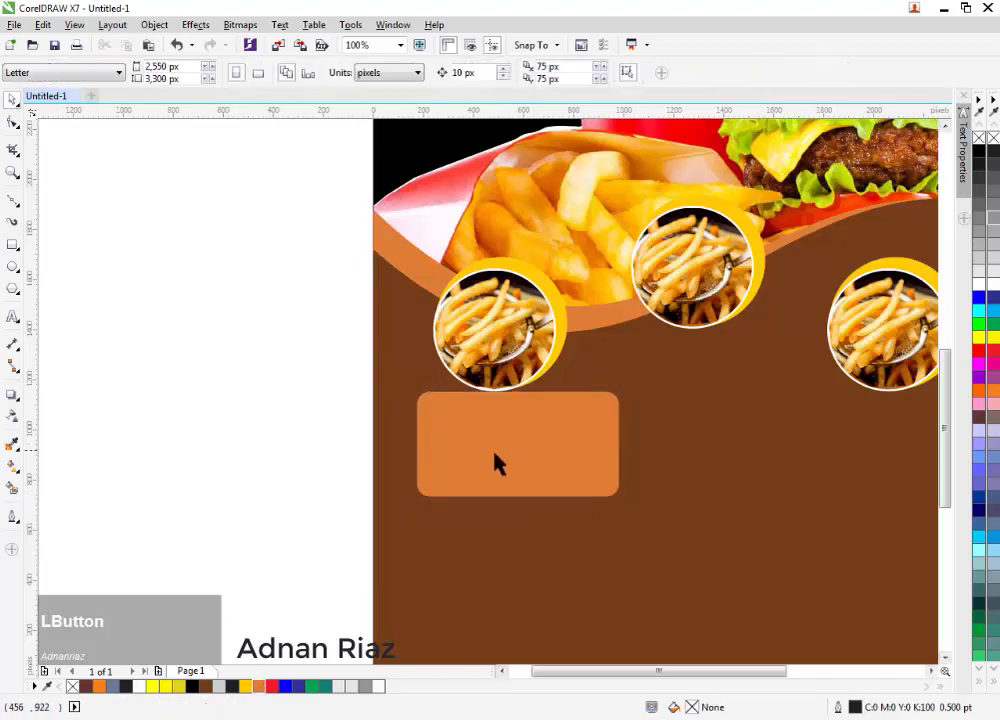
Step: Draw a rectangle about 489 by 75 px across the orange box's upper edge, filled white without an outline
scroll(440, 453, "up", 1)
left_click(13, 244)
left_click_drag(421, 322, 669, 362)
left_click(984, 282)
right_click(979, 138)
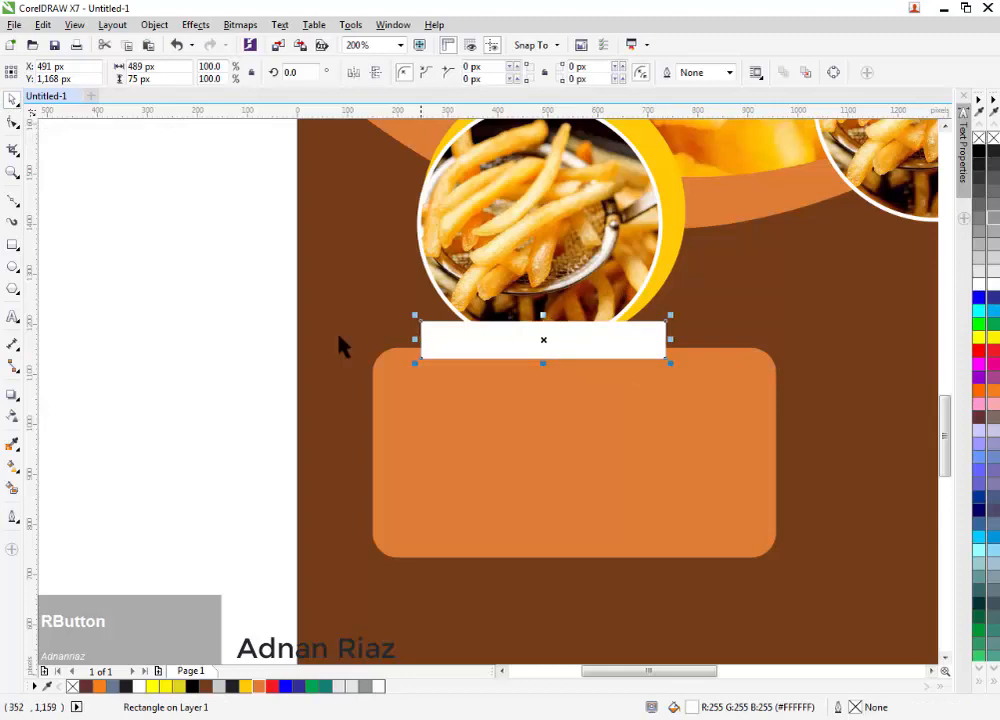
Step: Add a yellow rectangle about 302 by 64 px without an outline, resting on the white bar near its left end
left_click_drag(440, 290, 450, 322)
left_click_drag(590, 322, 596, 326)
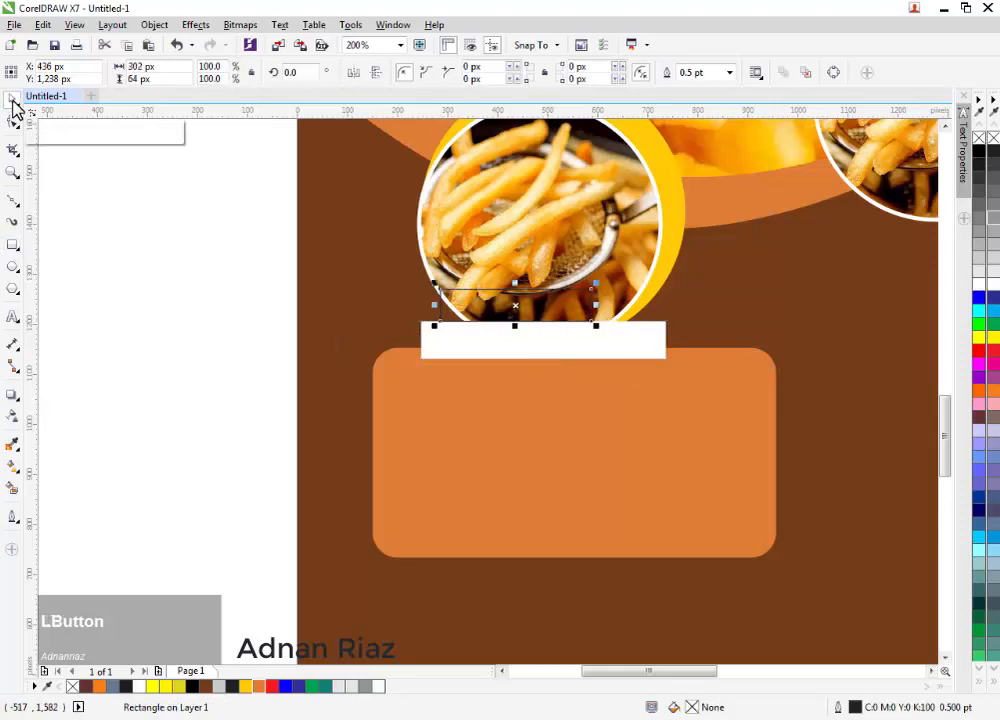
left_click(248, 686)
left_click(158, 272)
Step: Scale down the orange box together with its white and yellow bars and position them beneath the left fries circle
left_click(520, 406)
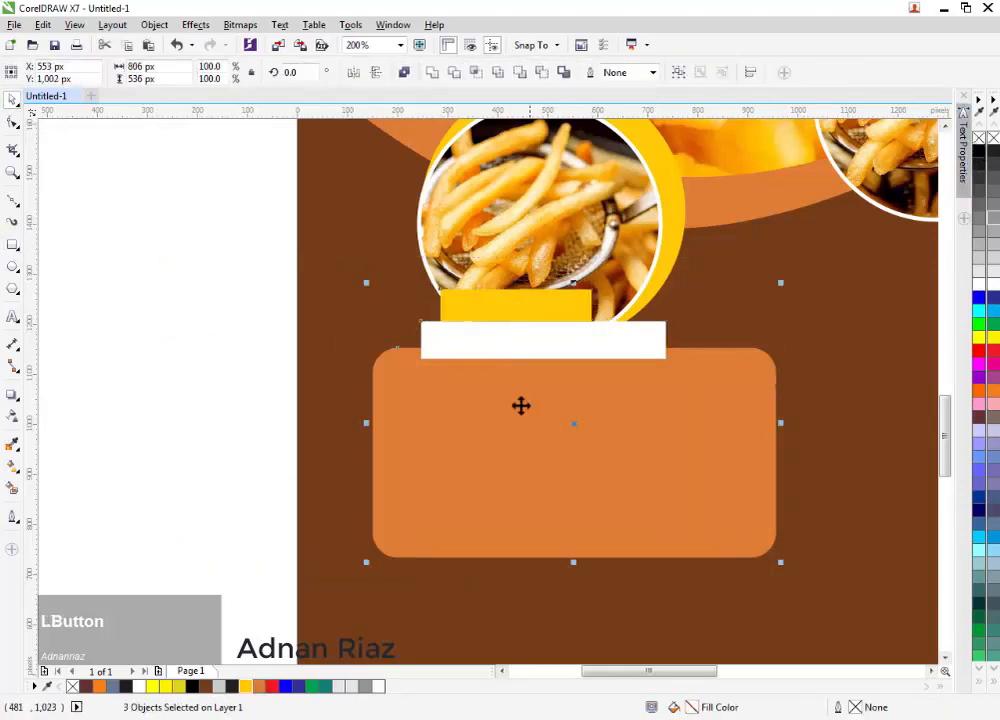
scroll(370, 405, "down", 2)
left_click_drag(370, 405, 780, 377)
left_click_drag(350, 359, 337, 359)
left_click_drag(290, 180, 435, 355)
left_click(553, 223)
scroll(553, 223, "up", 1)
left_click_drag(156, 170, 675, 368)
left_click_drag(616, 278, 598, 292)
Step: Place copies of the orange box with its white and yellow bars beneath the middle and right fries circles
left_click(828, 475)
left_click_drag(737, 454, 592, 415)
right_click(592, 415)
left_click_drag(681, 459, 660, 447)
key("Delete")
left_click_drag(596, 402, 786, 462)
right_click(377, 458)
right_click(786, 462)
scroll(580, 357, "down", 2)
left_click(563, 398)
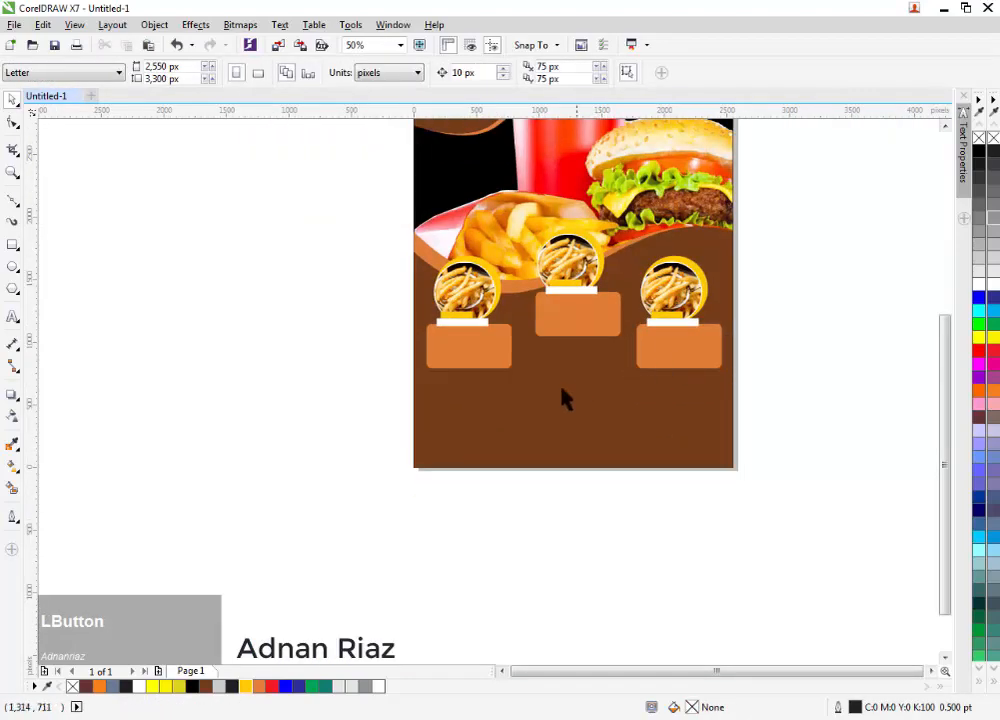
Step: Draw a horizontal line about 3,256 px long across the page below the boxes and make it dashed, 3 pt wide
left_click(13, 200)
left_click(13, 200)
left_click(60, 214)
left_click_drag(386, 387, 807, 387)
left_click(619, 73)
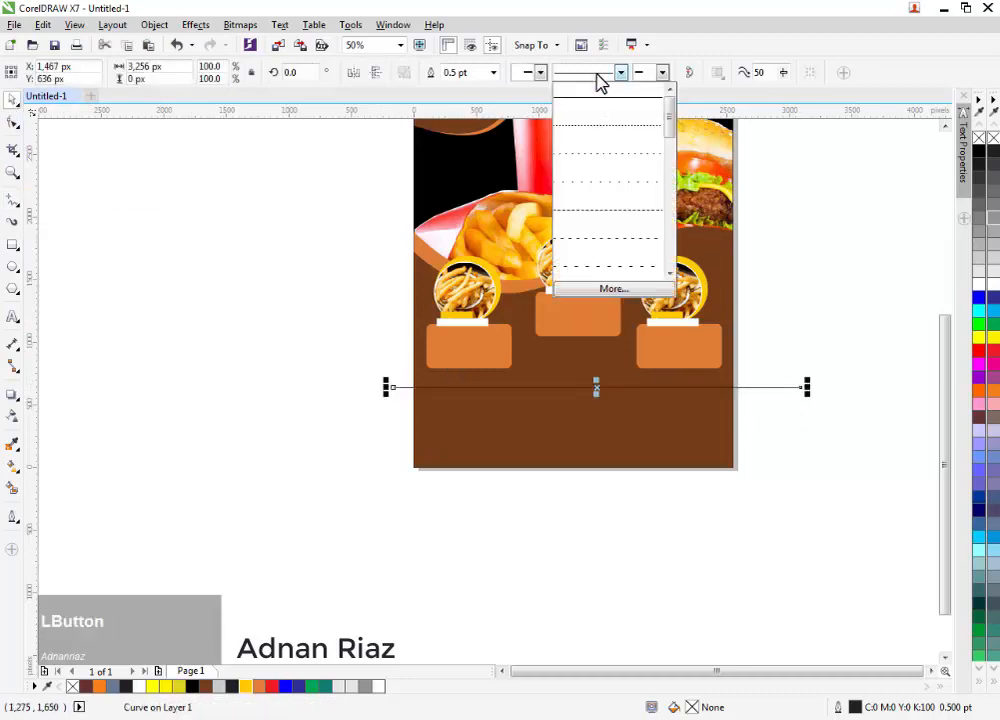
left_click(610, 240)
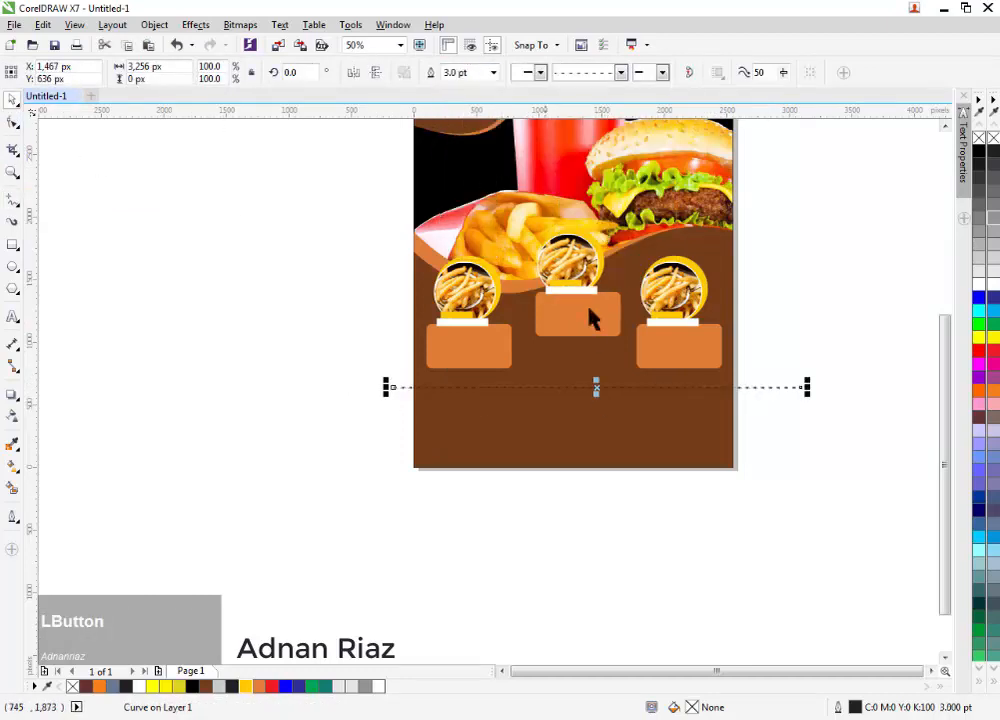
Step: Adjust the dashed line's outline pen settings, convert the outline to an object and fill it yellow
key("F12")
left_click(447, 428)
left_click(484, 513)
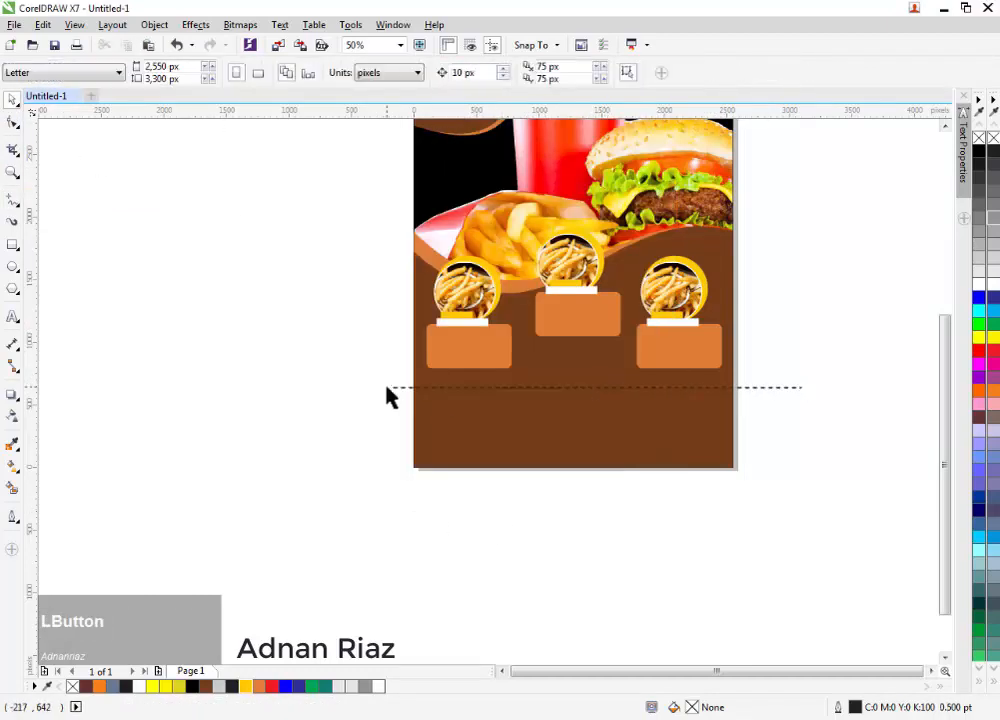
left_click(386, 389)
key("ctrl+shift+q")
left_click(246, 686)
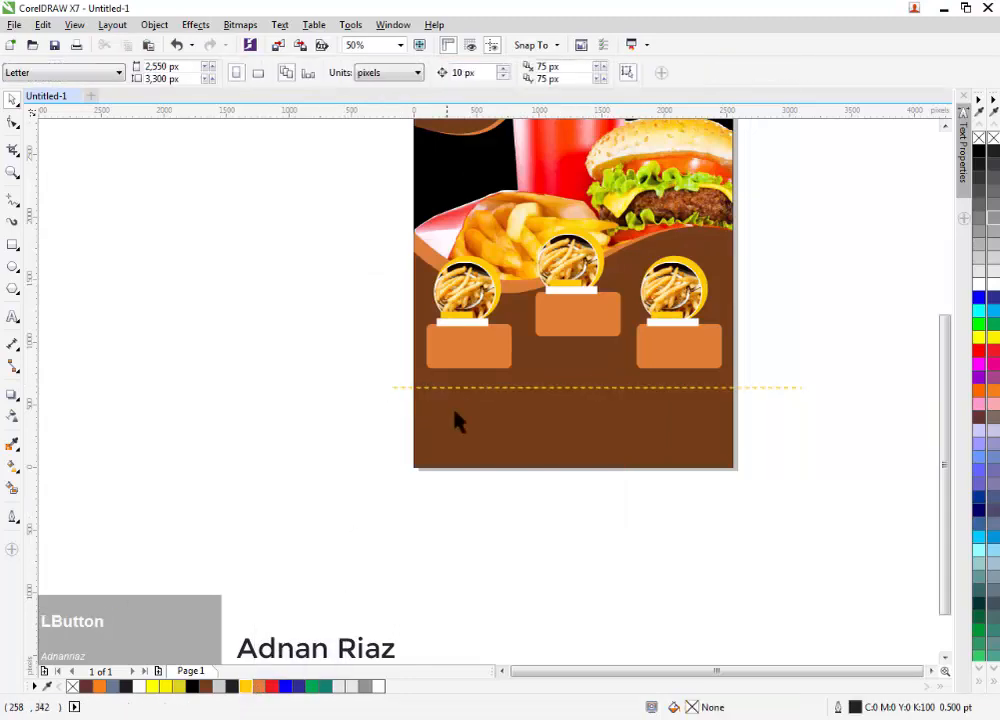
Step: Try deleting the yellow dashed line and undo the deletion
scroll(460, 400, "up", 1)
left_click(345, 402)
left_click(340, 391)
key("Delete")
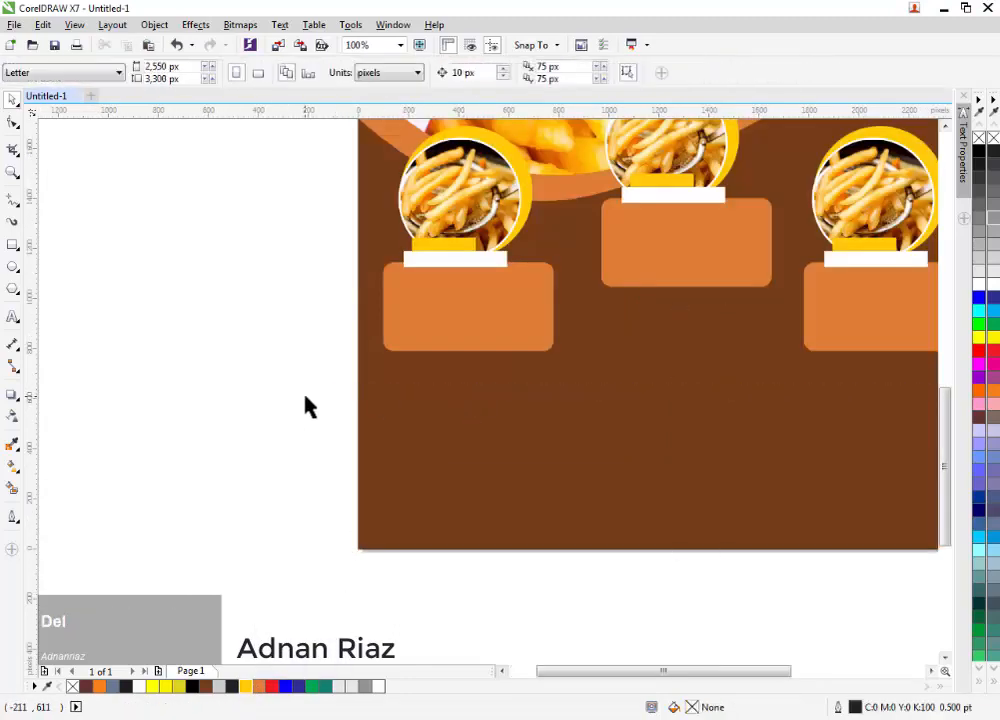
key("ctrl+z")
left_click(328, 391)
left_click(346, 395)
left_click(340, 391)
key("Delete")
key("ctrl+z")
Step: Intersect the yellow dashed line with the brown background and delete the original dashed line
left_click(388, 417)
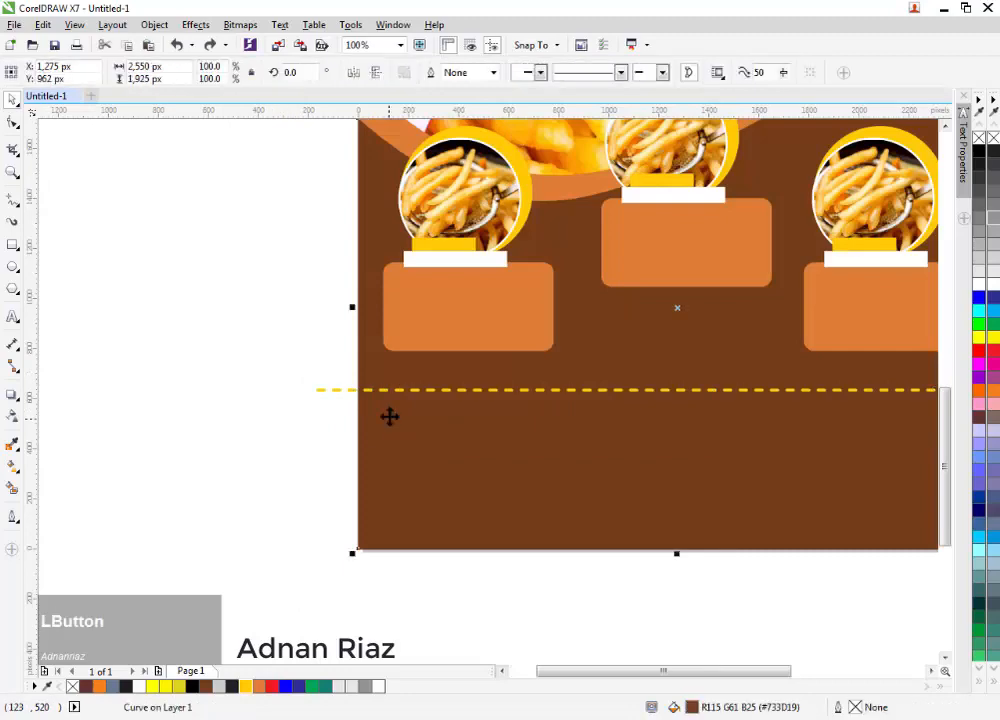
scroll(392, 390, "up", 1)
left_click(392, 390, "shift")
left_click(480, 72)
left_click(217, 269)
left_click_drag(280, 393, 272, 454)
scroll(272, 454, "down", 1)
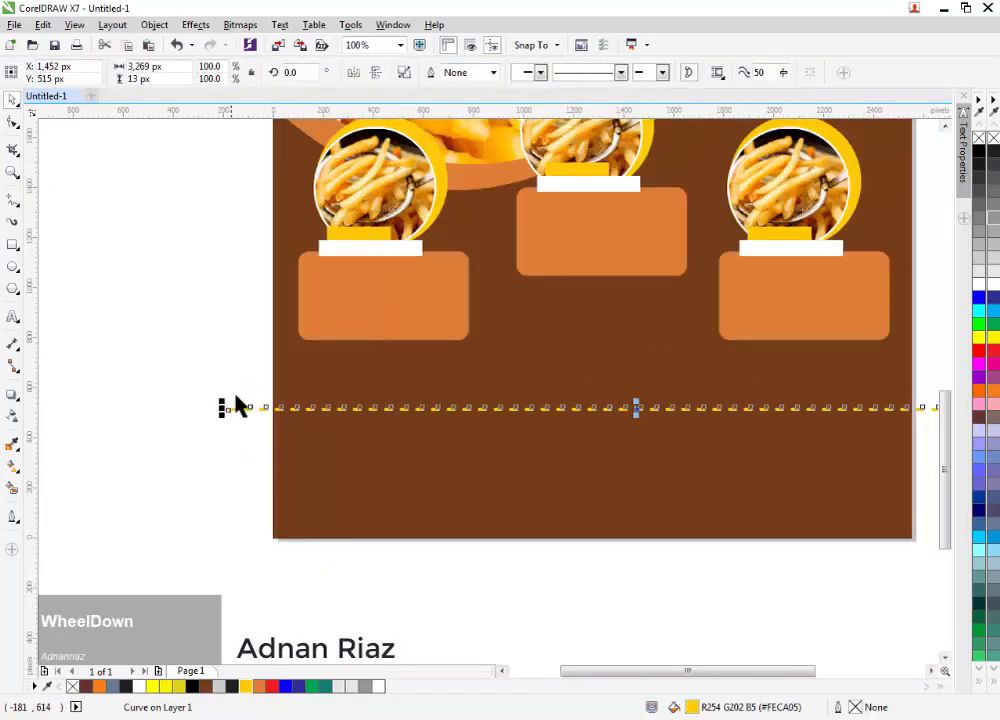
key("Delete")
Step: Give the flat line pieces left on the brown area a yellow outline and delete them
left_click_drag(170, 363, 864, 446)
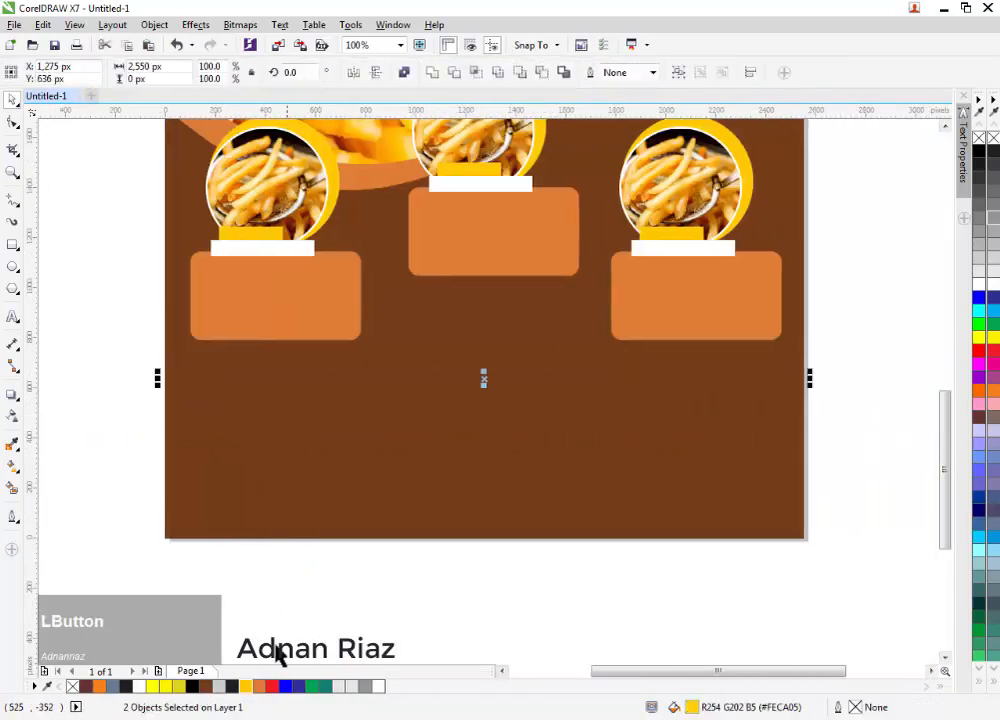
right_click(245, 686)
left_click(475, 402)
left_click(470, 386)
key("Delete")
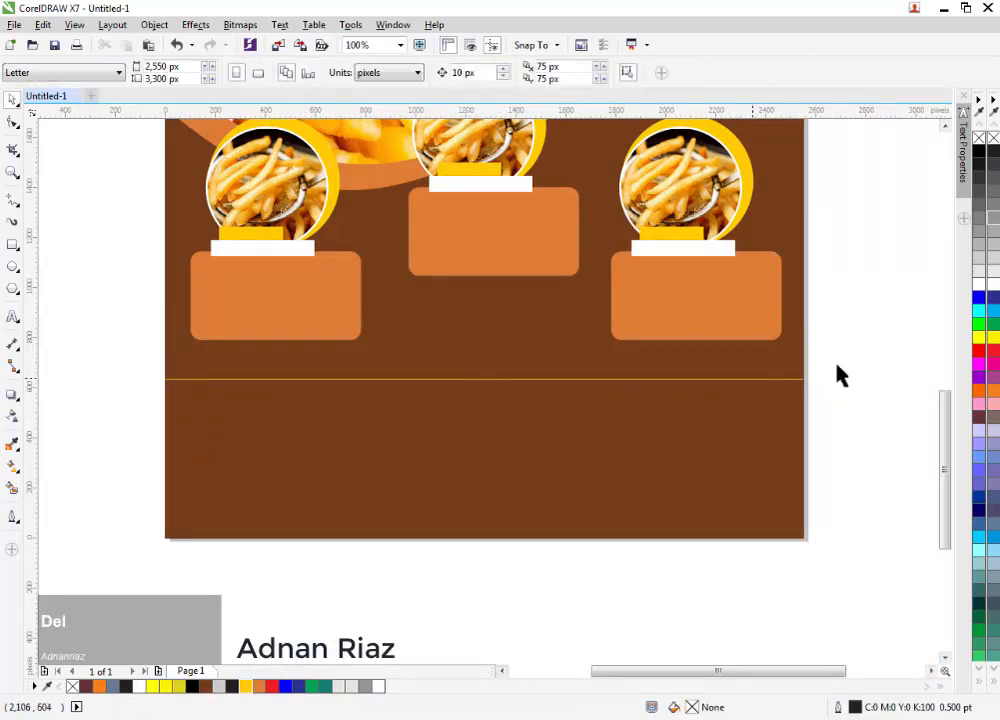
left_click_drag(879, 356, 103, 404)
key("Delete")
Step: Draw a horizontal line about 2,853 px long across the page below the boxes and make it dashed, 3 pt wide
middle_click(103, 404)
left_click(12, 200)
left_click(149, 344)
left_click(864, 344, "ctrl")
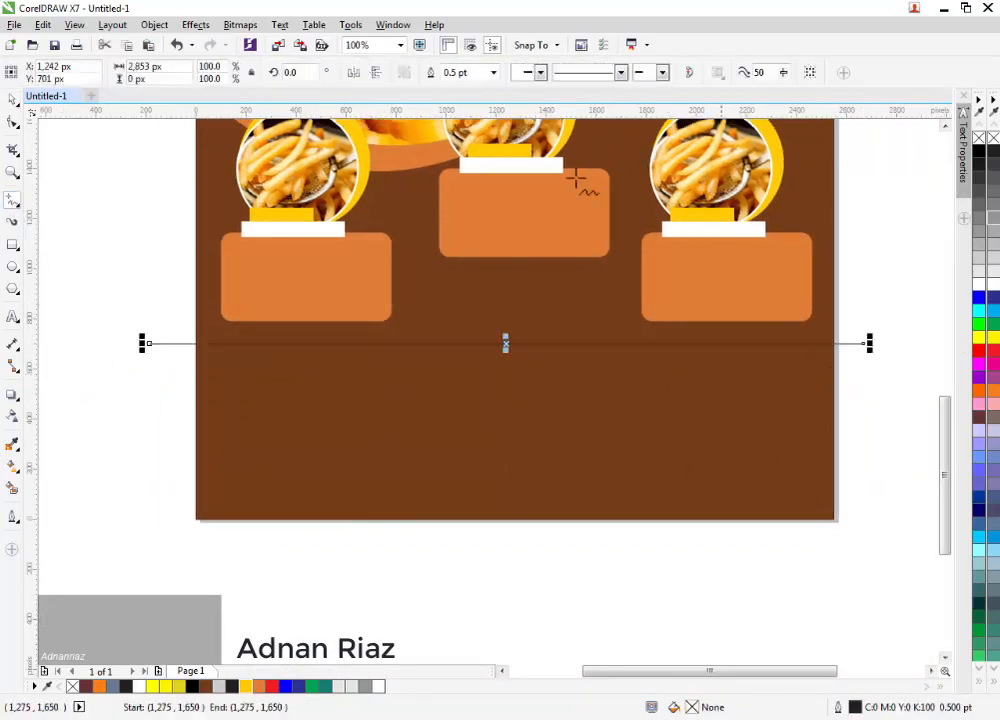
left_click(621, 72)
left_click(596, 212)
left_click(493, 72)
left_click(475, 167)
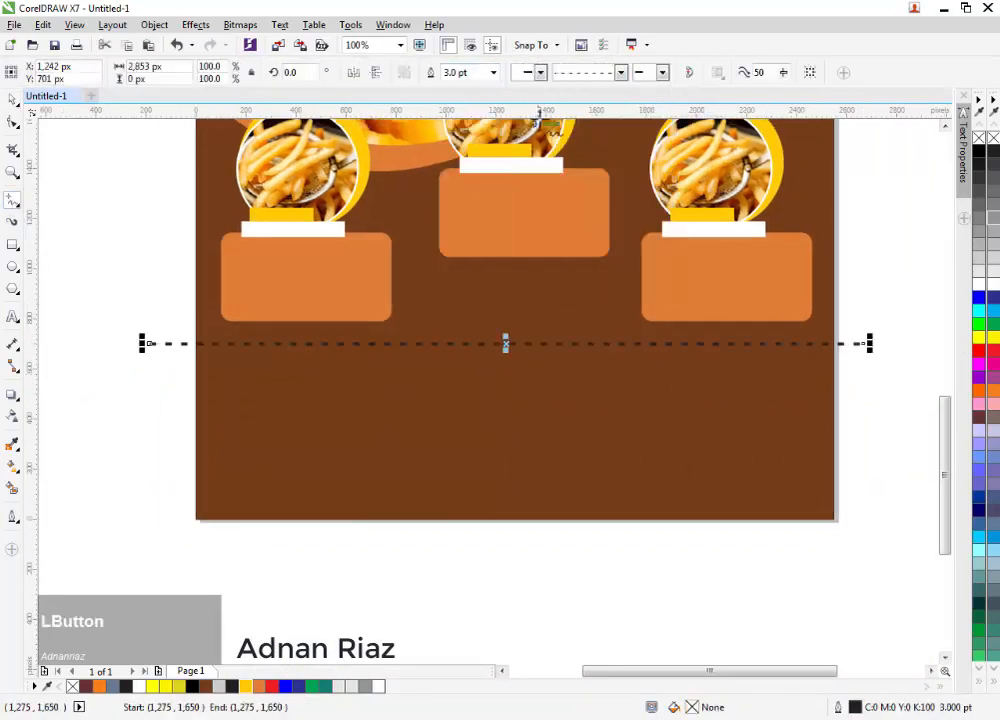
Step: Adjust the new dashed line's outline pen settings and colour its outline yellow
key("F12")
left_click(447, 372)
left_click(447, 425)
left_click(496, 513)
left_click(12, 100)
left_click(79, 177)
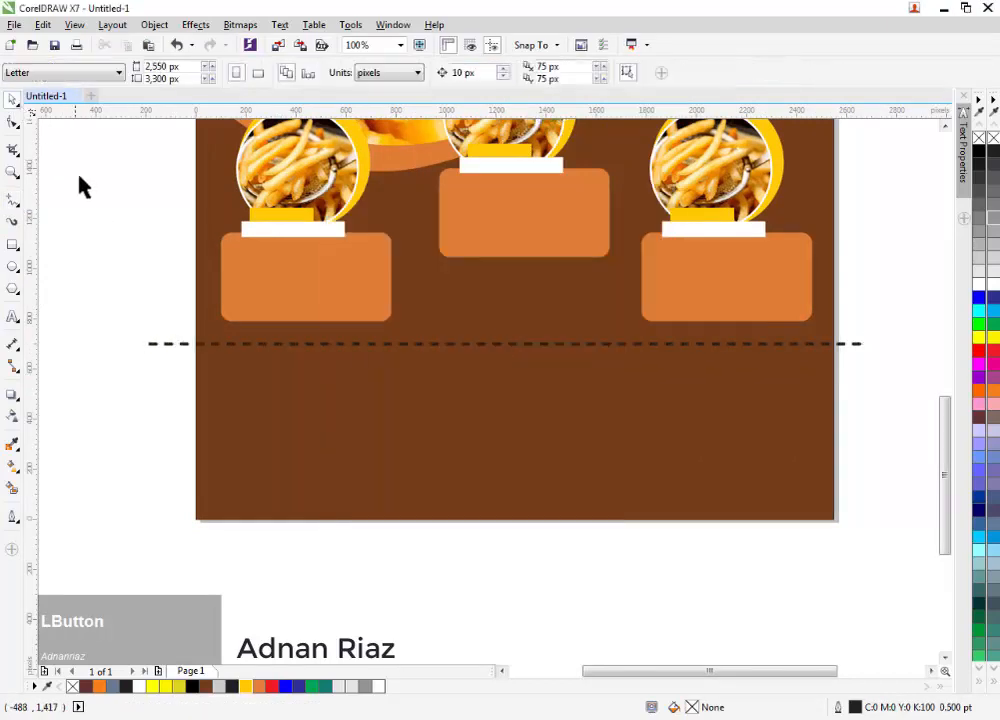
left_click(147, 343)
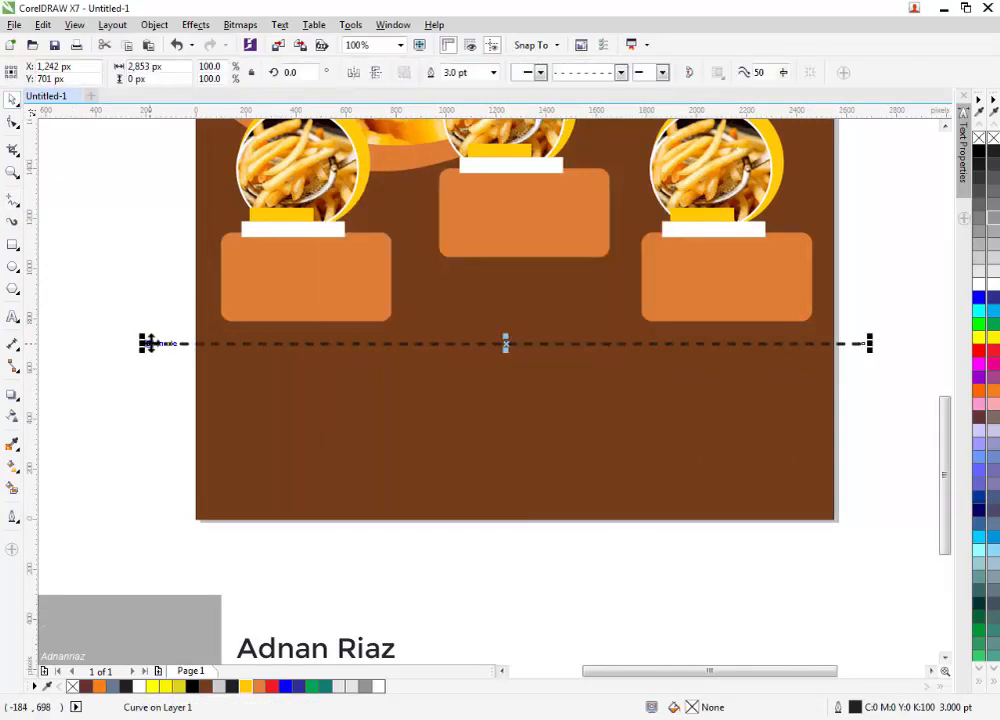
right_click(245, 688)
Step: Turn the yellow dashed line into a filled shape and place a copy lower on the brown area, at Y 279 px
left_click(308, 355)
left_click(310, 343, "shift")
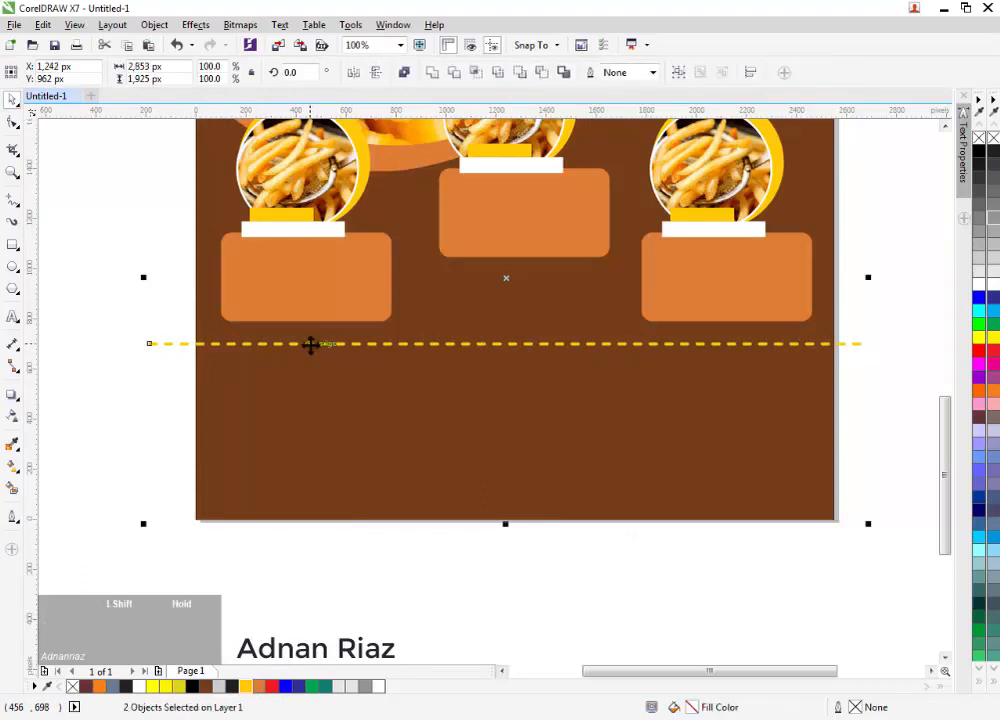
left_click(480, 73)
left_click_drag(531, 352, 503, 450)
key("Delete")
left_click(263, 344)
right_click(503, 450)
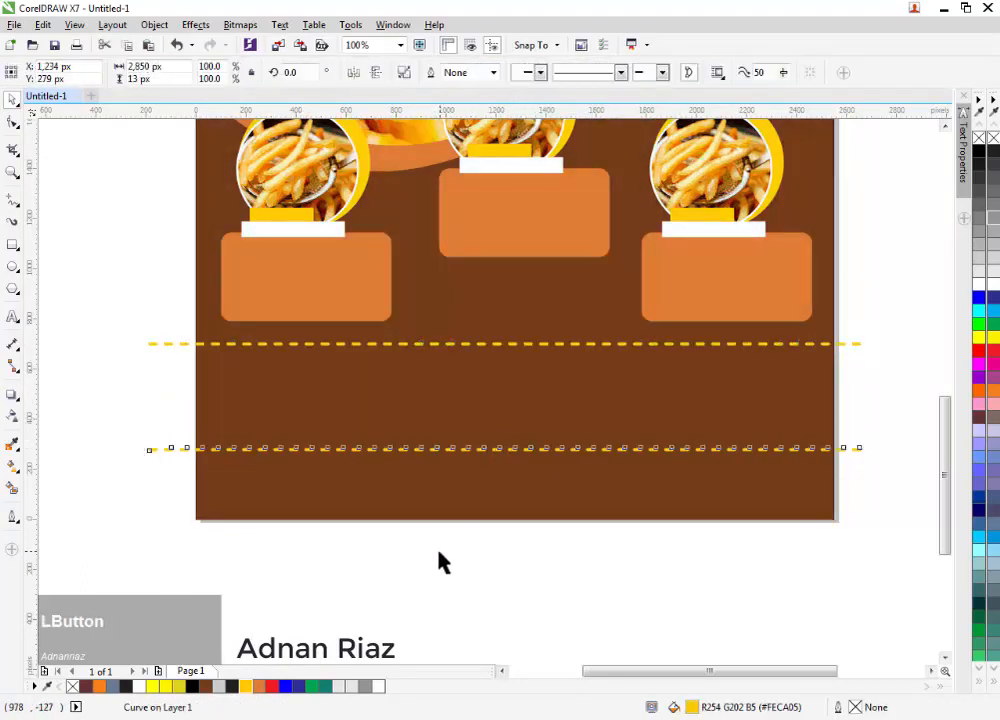
left_click(439, 552)
middle_click(308, 344)
right_click(320, 342)
key("Delete")
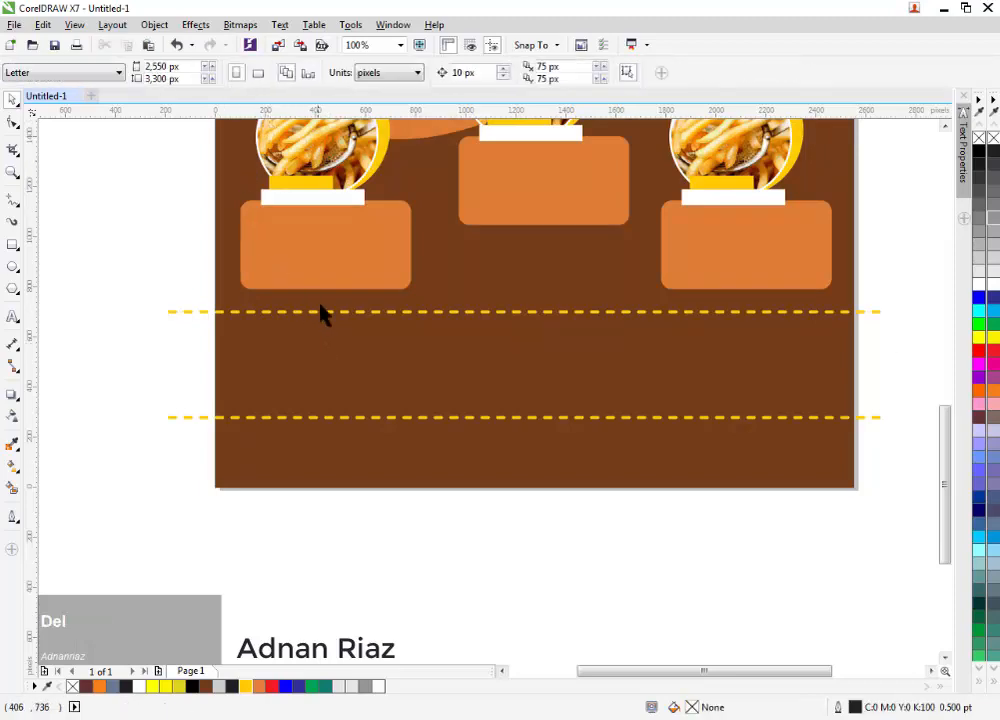
Step: Duplicate the upper dashed line to about Y 606 px and rotate the copy by 90 degrees
right_click(331, 340)
mouse_move(325, 312)
left_mouse_down()
mouse_move(331, 340)
mouse_move(257, 334)
mouse_move(328, 319)
left_mouse_up()
scroll(296, 332, "up", 1)
key("z")
scroll(296, 317, "down", 1)
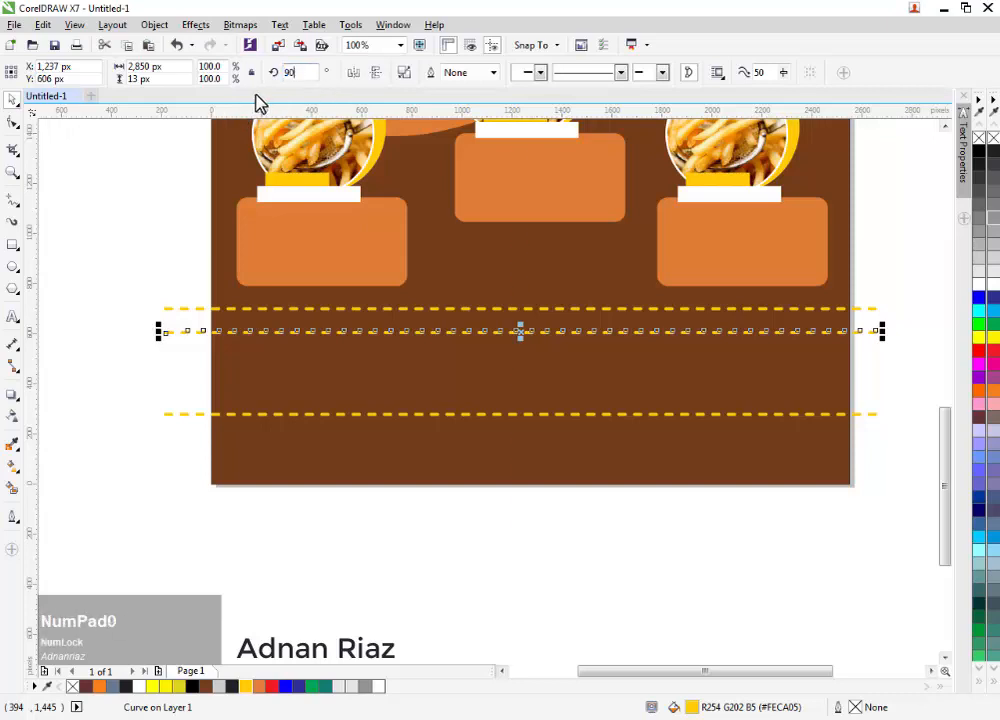
key("Return")
Step: Delete the vertical dashed line's nodes that extend above and below the two horizontal dashed lines
scroll(397, 230, "down", 1)
middle_click(397, 230)
left_click(13, 120)
middle_click(490, 308)
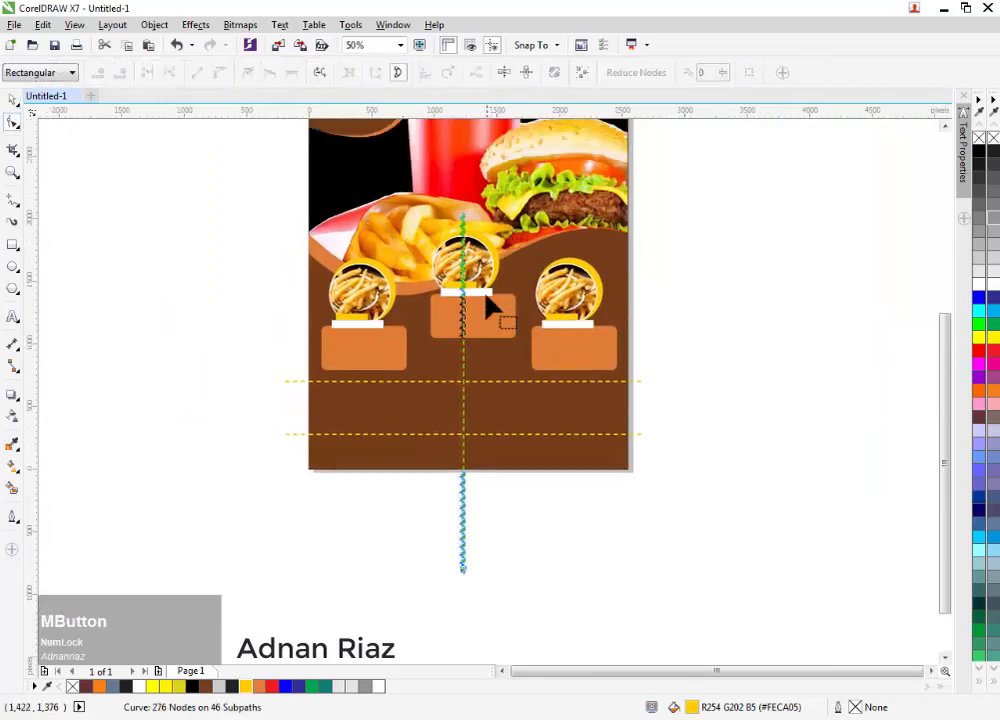
left_click_drag(385, 385, 385, 385)
key("Delete")
left_click_drag(402, 641, 550, 440)
key("Delete")
left_click(12, 98)
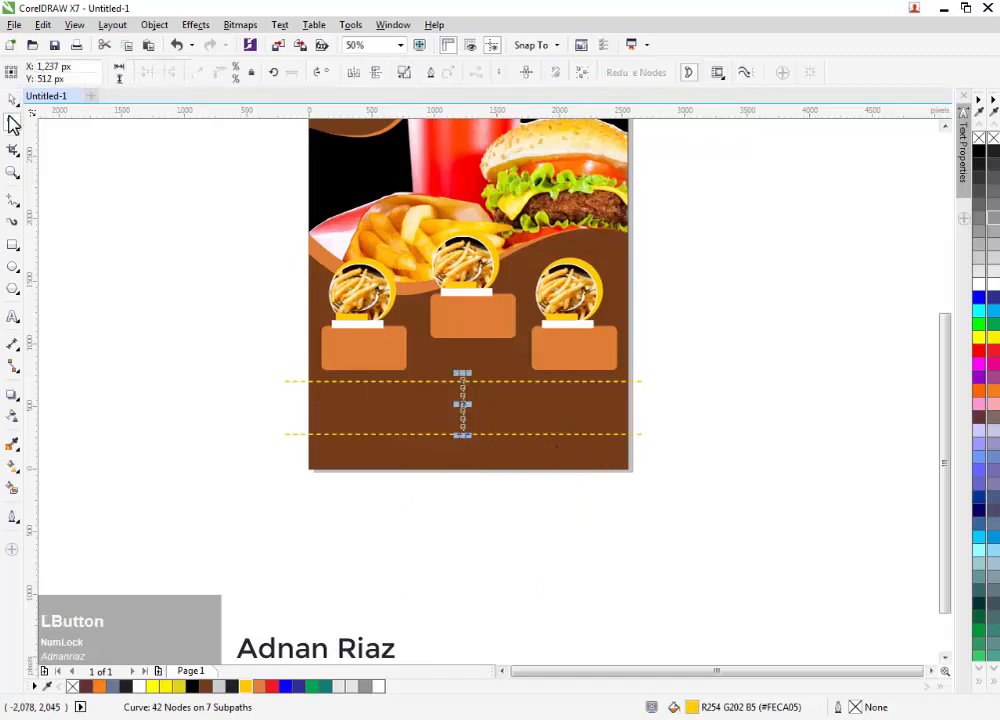
Step: Scale the vertical dashed line to about 384 px tall and move it to X 859 px between the horizontal lines
scroll(403, 422, "up", 2)
middle_click(403, 422)
left_click_drag(627, 240, 540, 291)
scroll(609, 346, "down", 1)
Step: Centre the vertical dashed line vertically between the two horizontal dashed lines
left_click(275, 301)
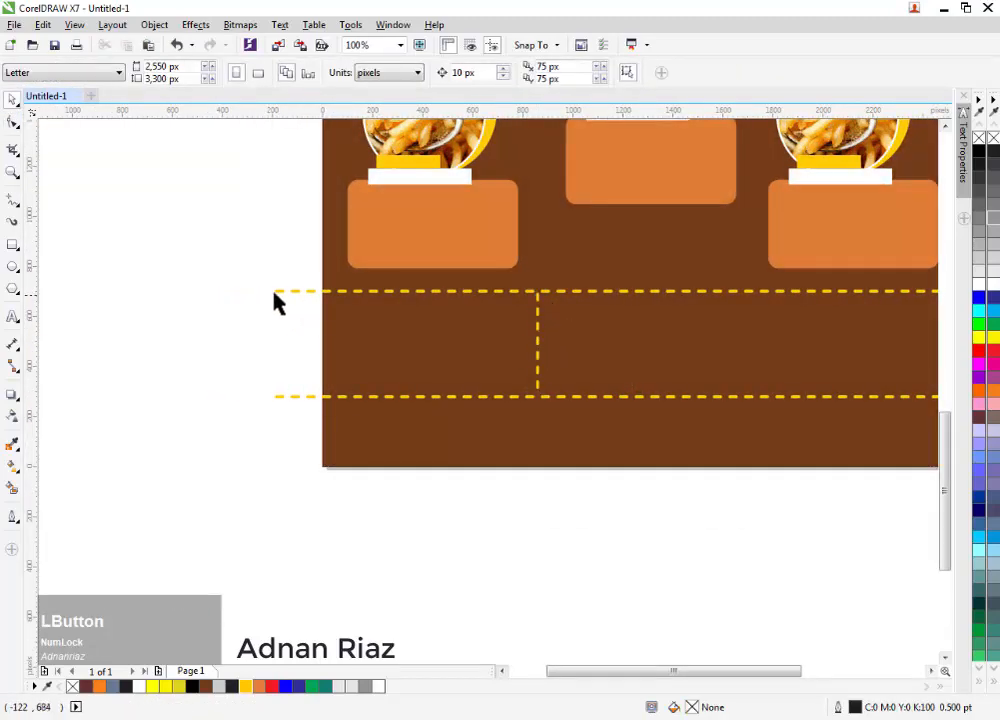
left_click(278, 292)
left_click(281, 397, "shift")
key("ctrl+g")
left_click(540, 352)
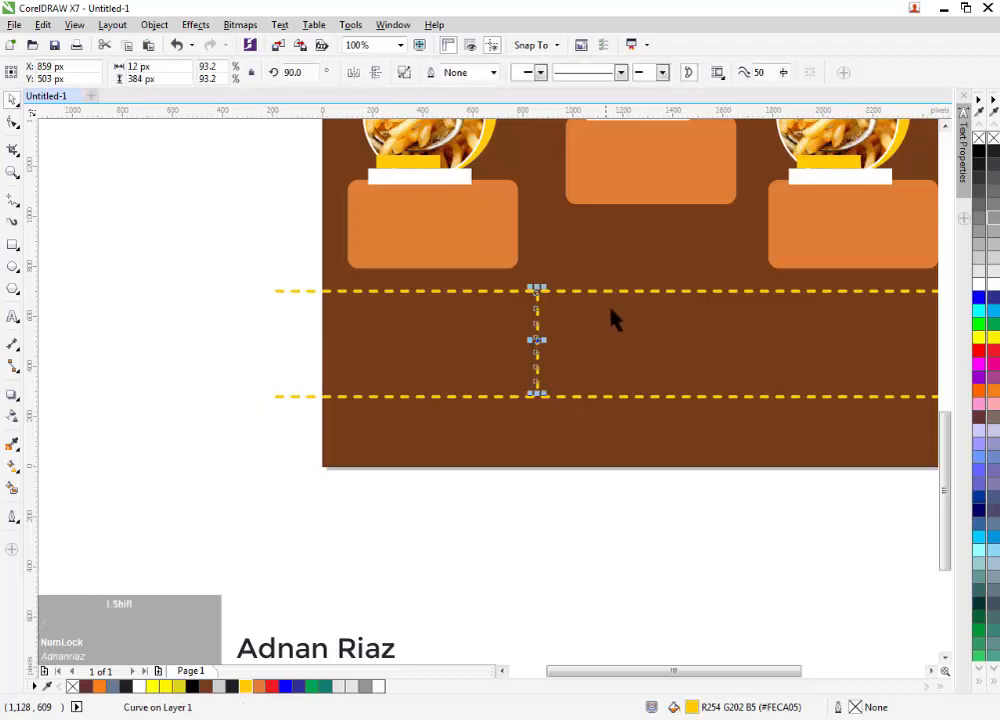
key("ctrl+z")
key("Escape")
middle_click(549, 378)
Step: Duplicate the vertical dashed line about 960 px to the right and centre the pair horizontally on the dashed lines
left_click_drag(289, 325, 530, 324)
right_click(530, 324)
middle_click(410, 335)
left_click(597, 301)
left_click(357, 314, "shift")
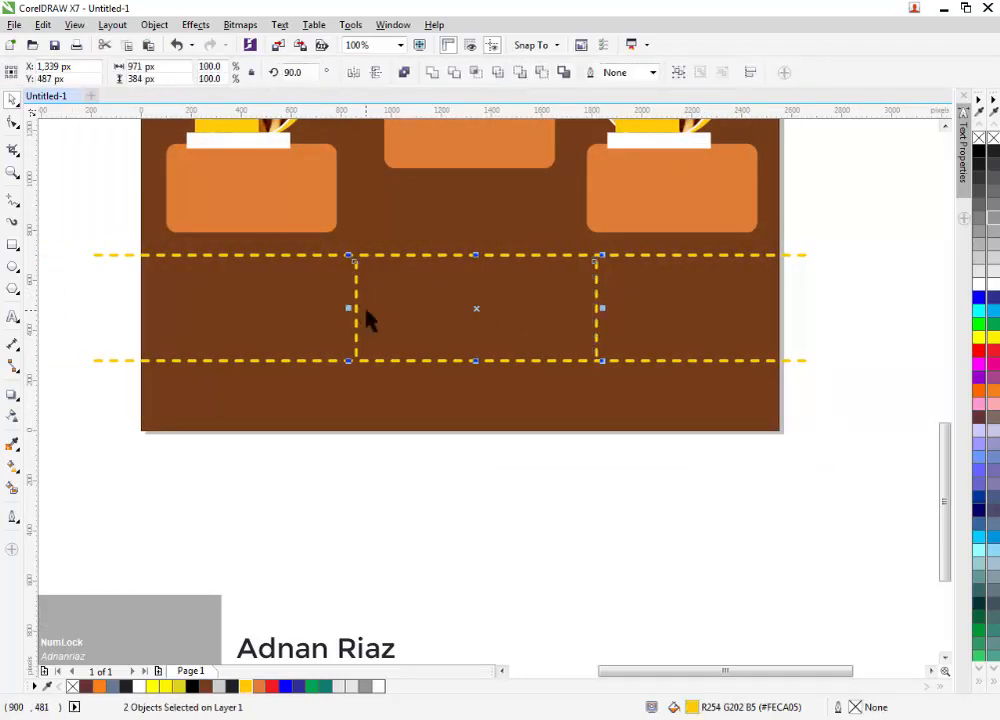
left_click(406, 256, "shift")
Step: Try to PowerClip the dashed lines into the brown background and undo it
left_click(470, 401)
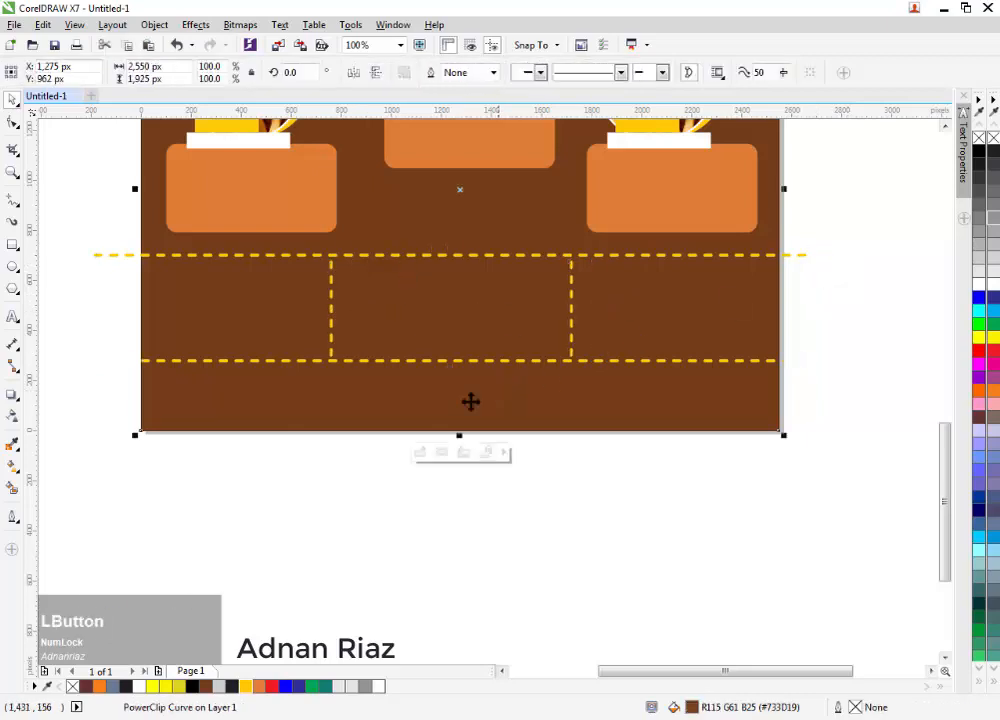
left_click(442, 516)
left_click_drag(116, 255, 103, 279)
key("ctrl+z")
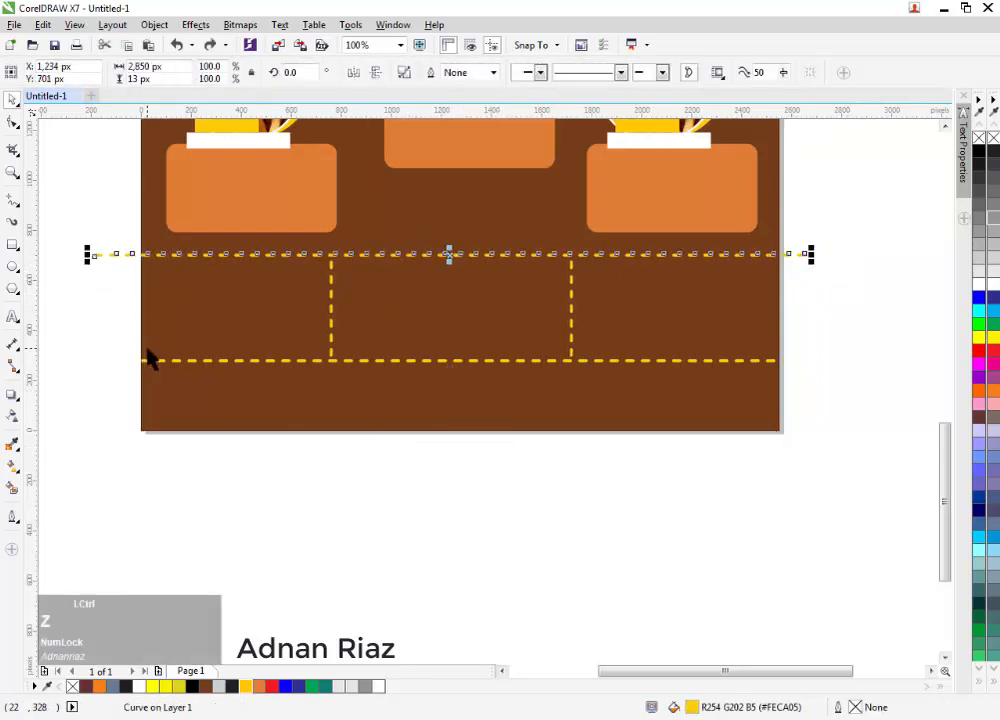
key("alt+c")
key("w")
key("p")
left_click(352, 387)
key("ctrl+z")
key("ctrl+z")
left_click(296, 491)
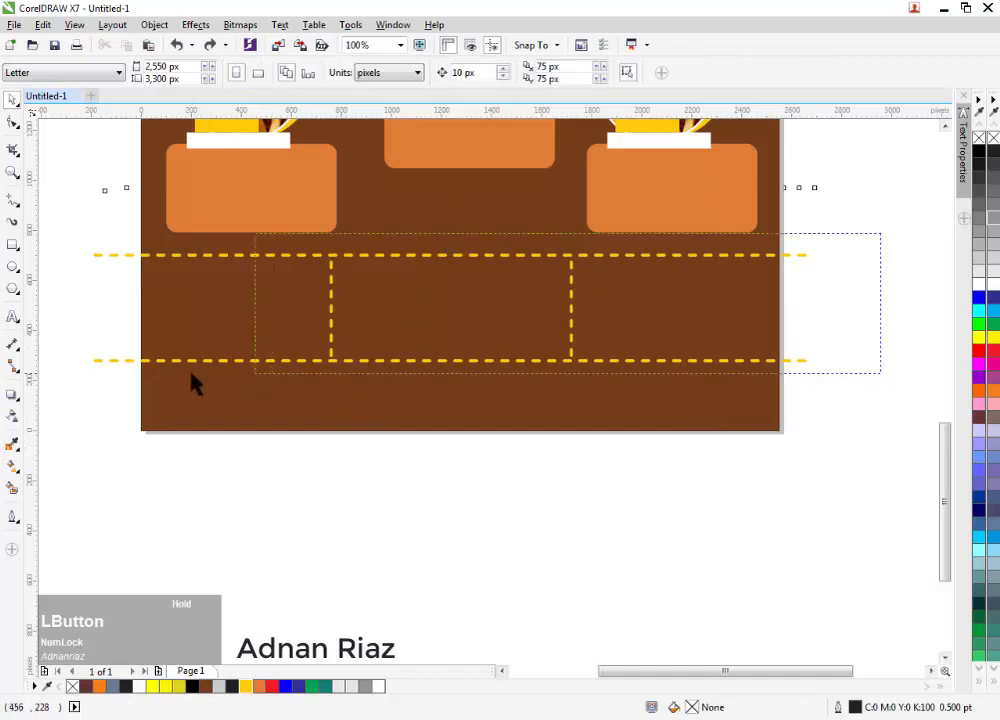
Step: PowerClip the horizontal and vertical dashed lines together inside the brown background shape
left_click_drag(195, 383, 71, 393)
key("alt+c")
key("w")
key("p")
left_click(306, 415)
Step: Add the text "Item Name" at 11 pt over the yellow label of the first fries badge
middle_click(422, 537)
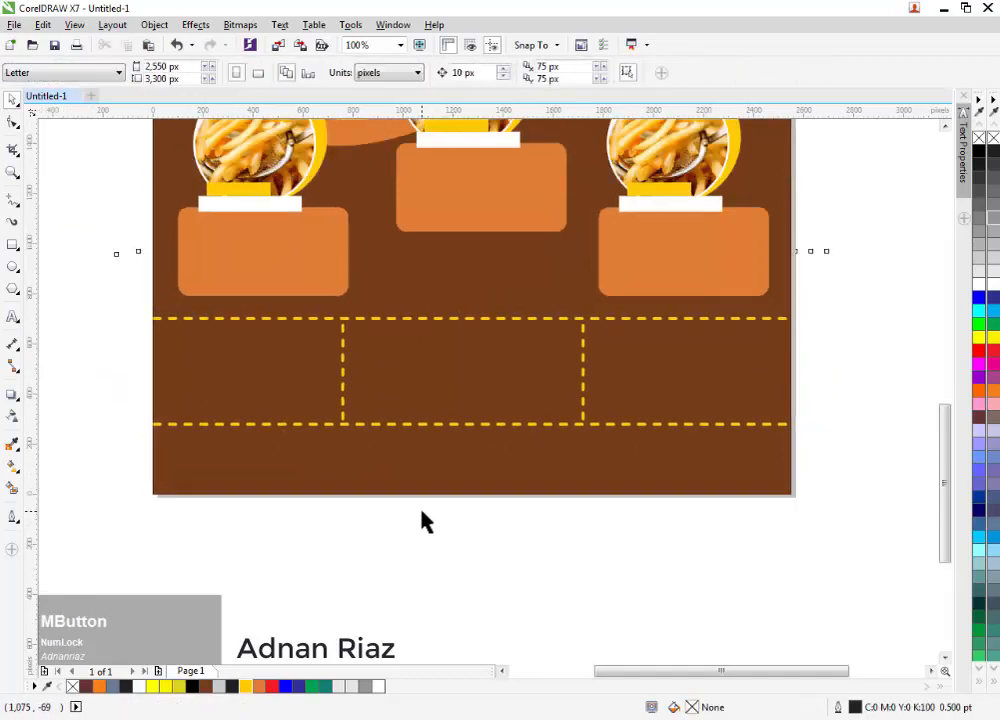
middle_click(429, 530)
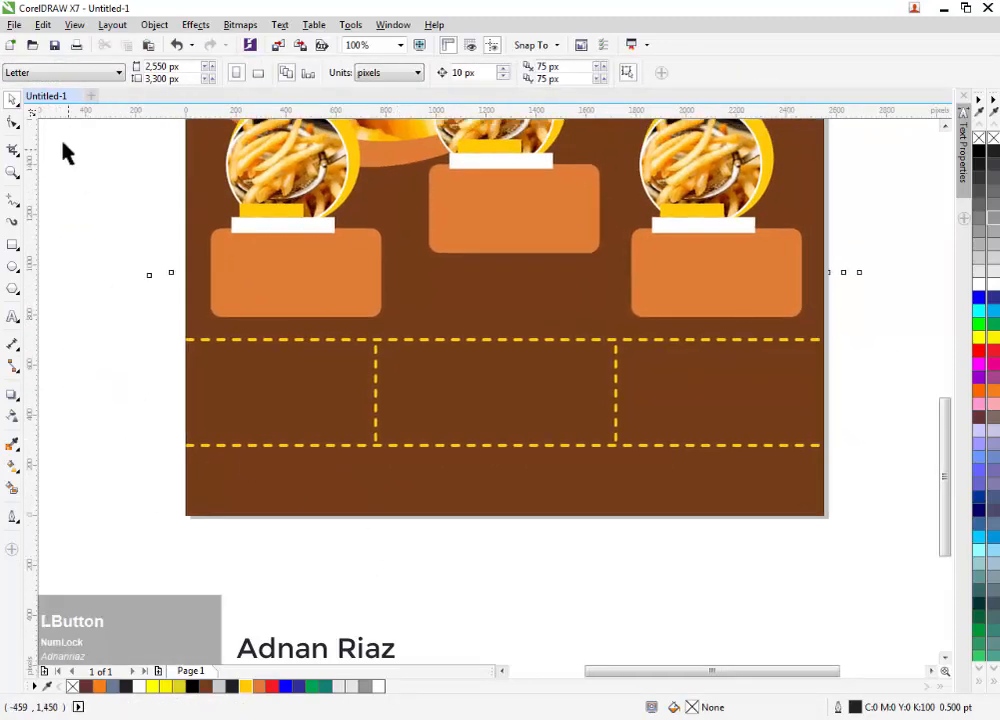
middle_click(183, 319)
middle_click(232, 317)
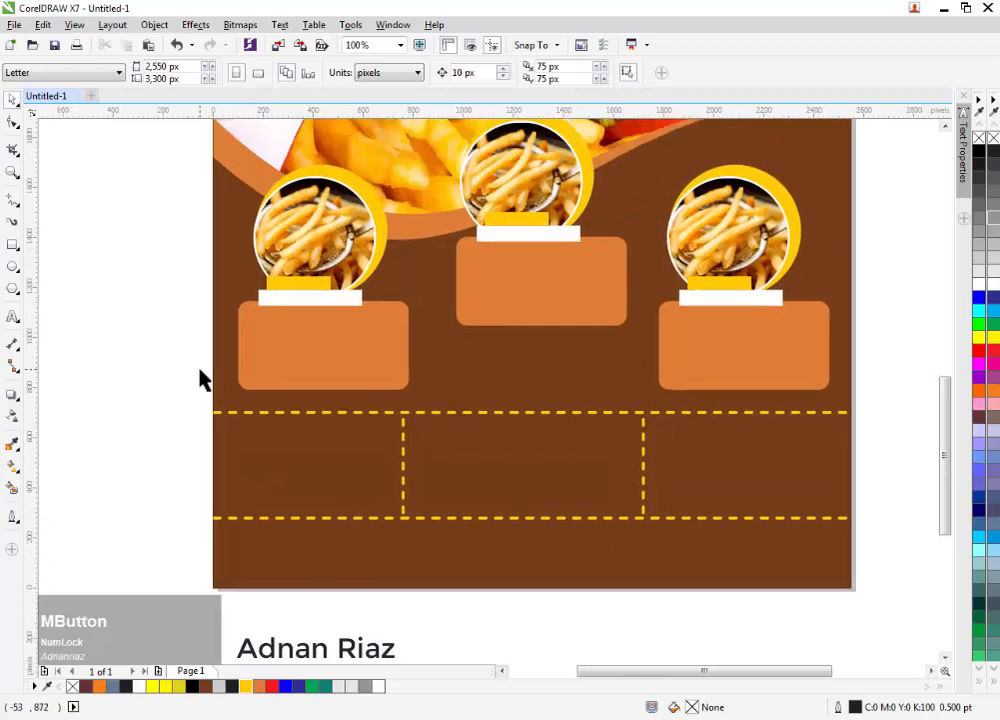
scroll(300, 318, "up", 4)
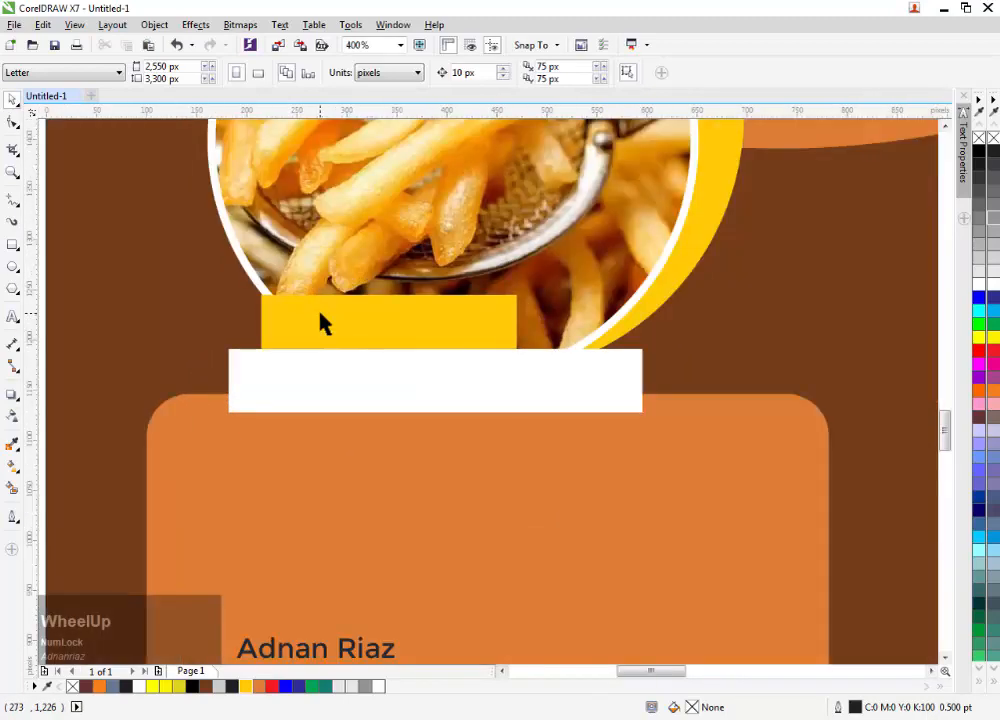
middle_click(83, 241)
left_click(12, 316)
left_click(411, 318)
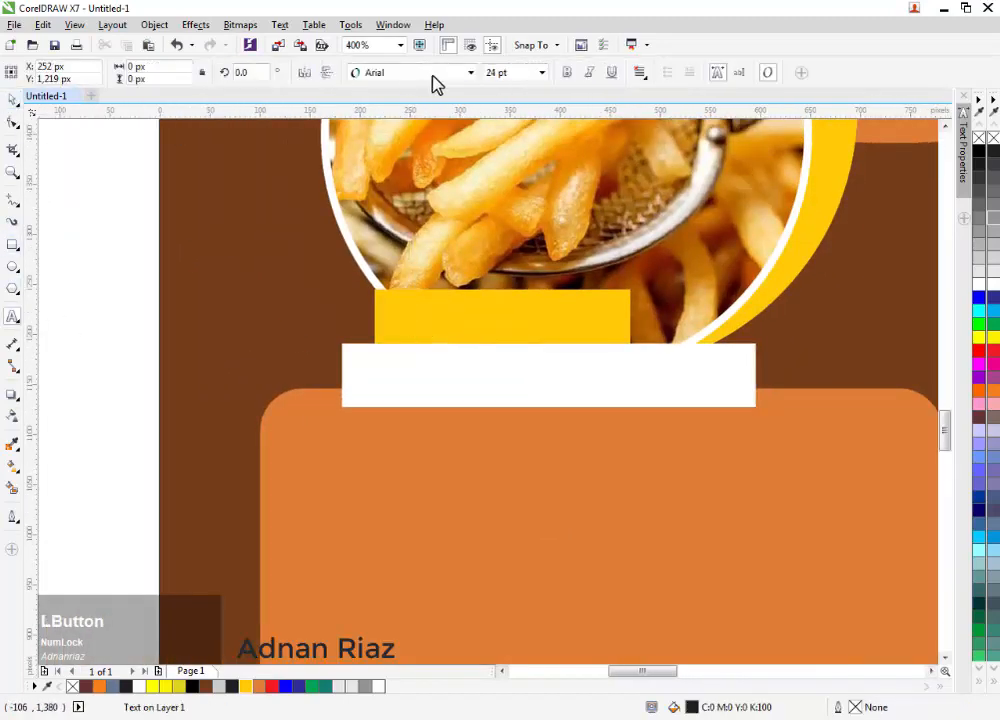
left_click(541, 72)
left_click(497, 152)
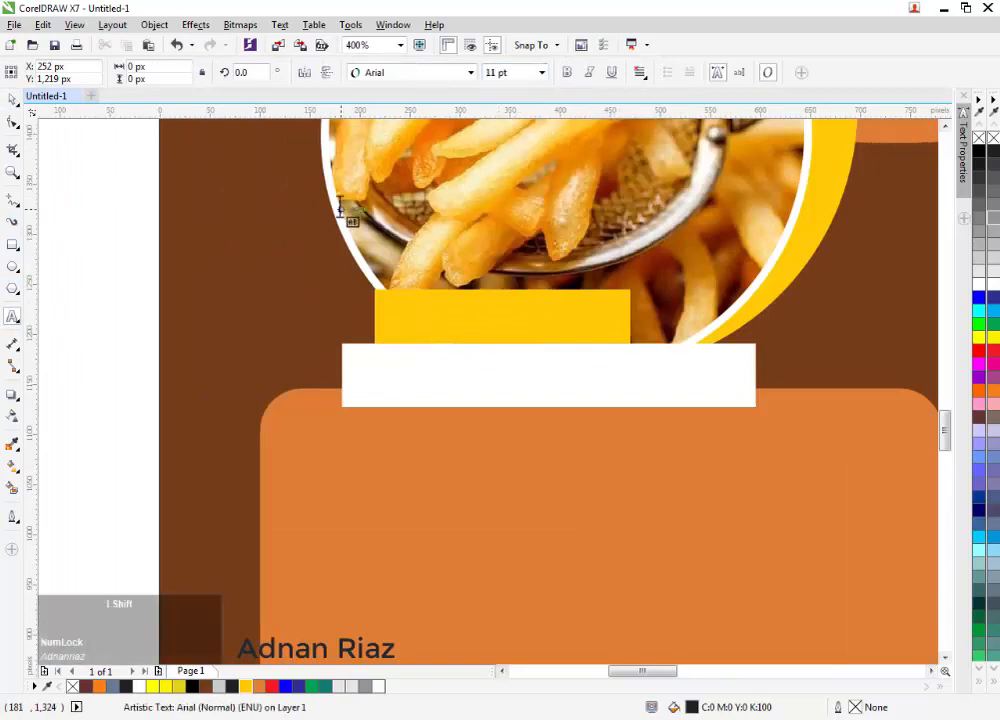
type("Item Name")
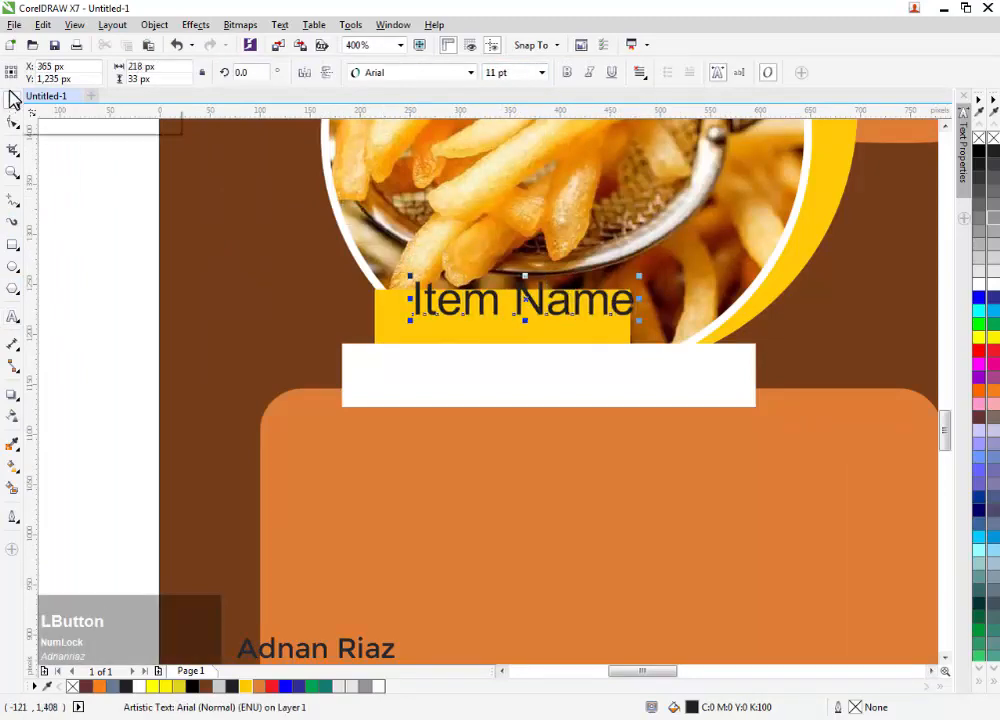
Step: Set the badge's Item Name text to Swis721 BlkCn BT and centre it on its yellow label
scroll(108, 168, "down", 1)
scroll(243, 198, "up", 1)
left_click(256, 292)
left_click(432, 72)
scroll(430, 297, "down", 1)
left_click(160, 270)
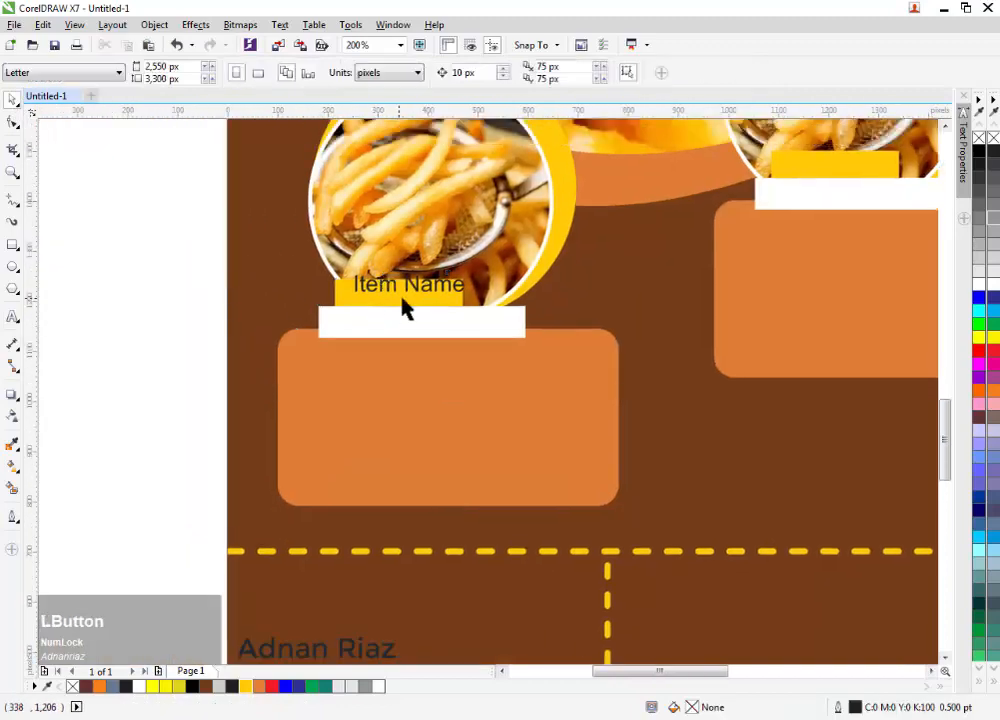
scroll(405, 310, "up", 1)
left_click(393, 277)
left_click(458, 74)
left_click(402, 105)
left_click(480, 268, "shift")
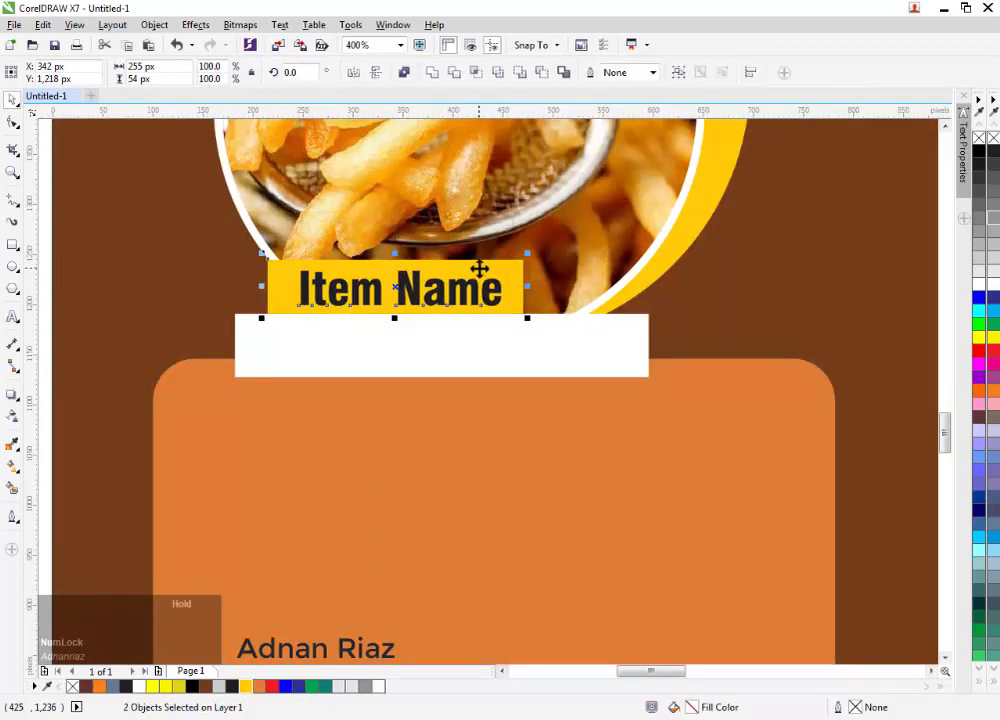
key("c")
scroll(406, 251, "down", 1)
left_click_drag(406, 251, 264, 327)
key("Escape")
Step: Ungroup the other two badges' label boxes and copy the Item Name text onto their yellow labels
scroll(432, 270, "down", 1)
left_click(609, 295)
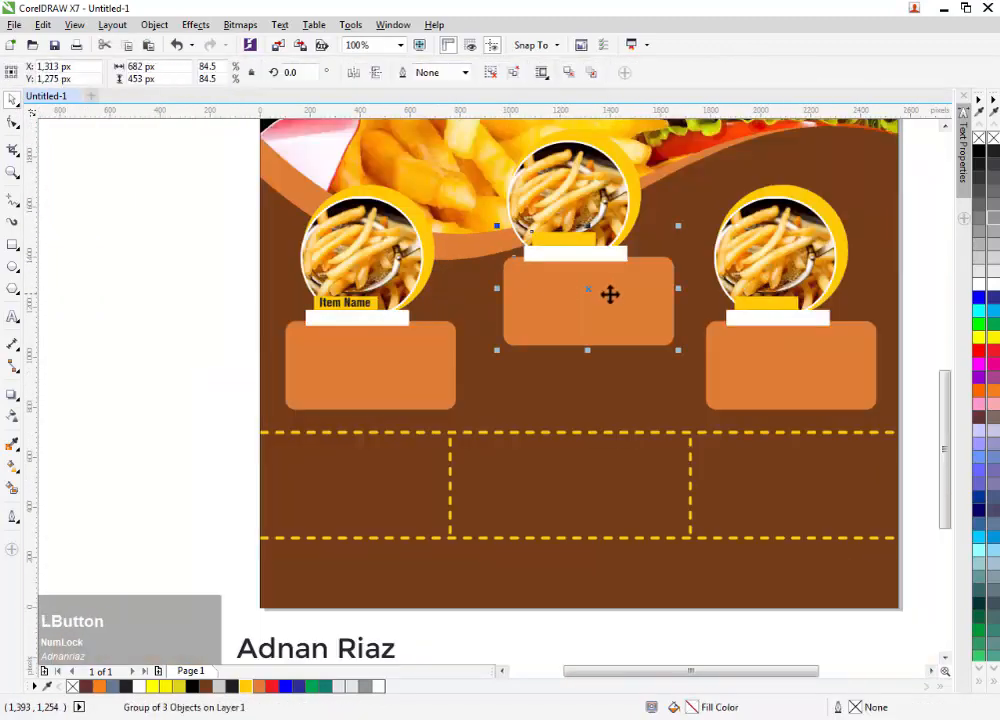
left_click(735, 340, "shift")
left_click(727, 74)
left_click(680, 230)
left_click_drag(343, 305, 465, 330)
right_click(555, 240)
right_click(766, 306)
Step: Centre the two copied Item Name texts on the yellow labels of the right and middle badges
scroll(635, 290, "up", 1)
left_click(614, 332, "shift")
key("c")
key("e")
left_click(345, 213)
left_click(356, 210, "shift")
key("c")
scroll(349, 252, "down", 1)
left_click_drag(307, 440, 454, 338)
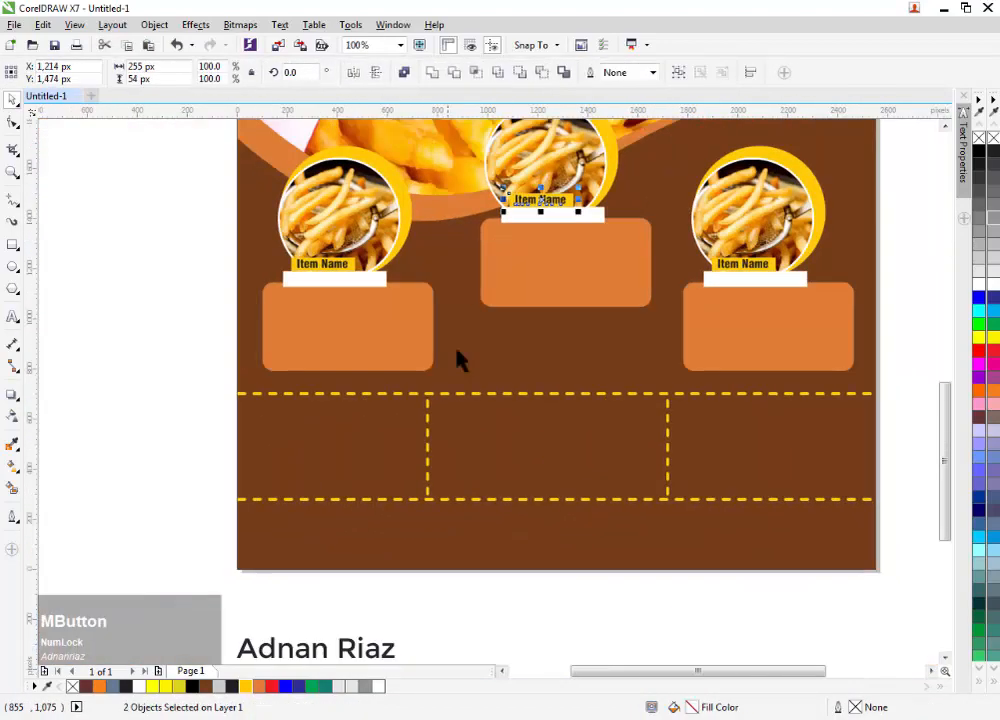
Step: Draw a diagonal line about 138 by 172 px below the lower dashed line with an 8 pt outline
left_click(197, 525)
left_click_drag(199, 517, 222, 426)
left_click(12, 200)
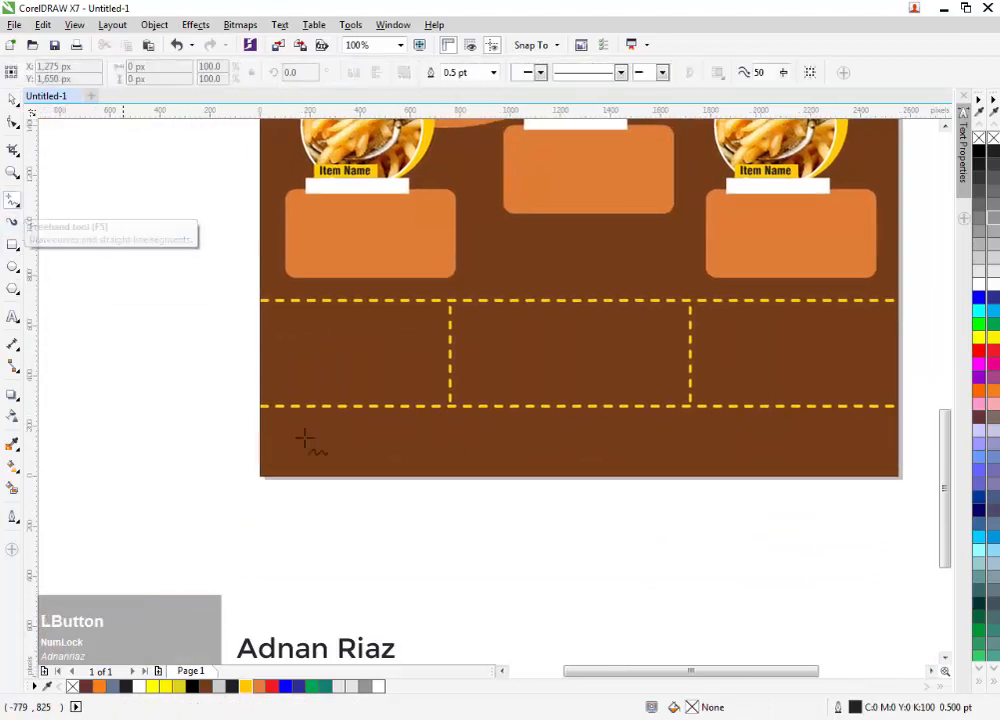
left_click(462, 437)
left_click(432, 476)
left_click(11, 100)
left_click(492, 73)
left_click(476, 184)
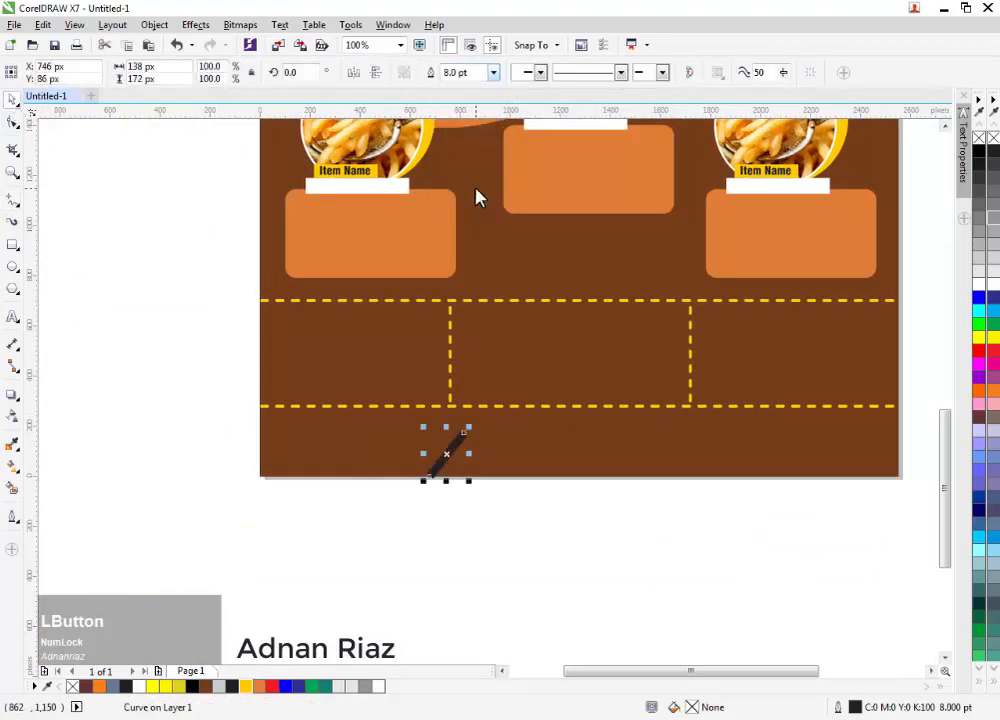
Step: Convert the diagonal line's outline to an object and fill it with yellow #FECA05
key("ctrl+shift+q")
left_click(245, 686)
scroll(420, 505, "up", 1)
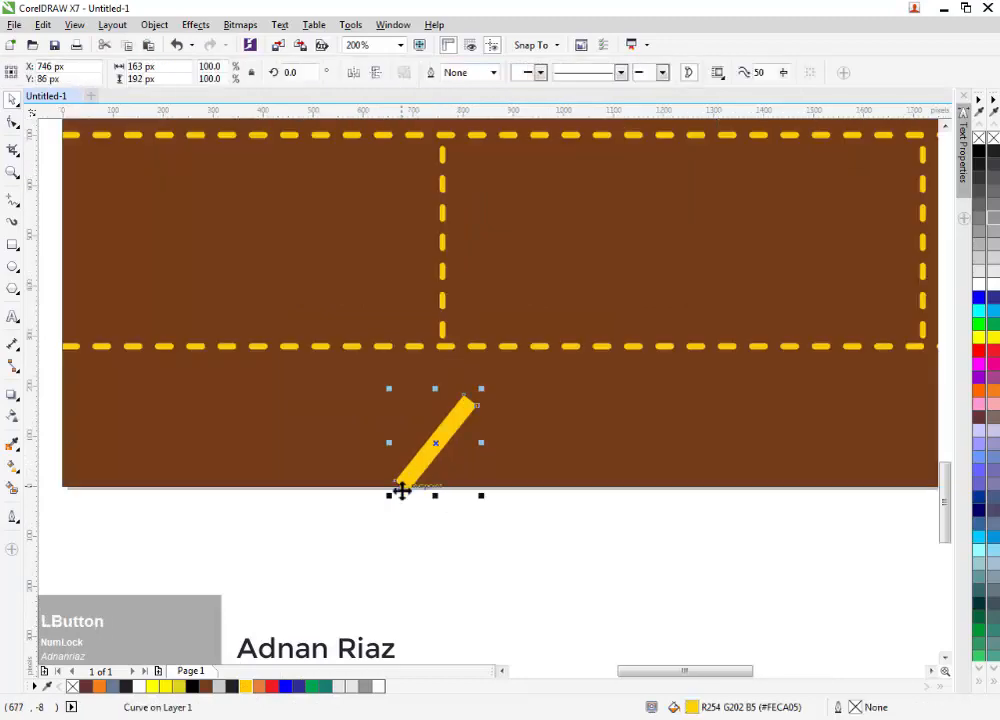
Step: PowerClip the yellow diagonal bar inside the brown background and shift it about 200 px right within the clip
left_click(506, 438)
left_click(445, 520)
scroll(428, 475, "down", 1)
left_click(540, 418)
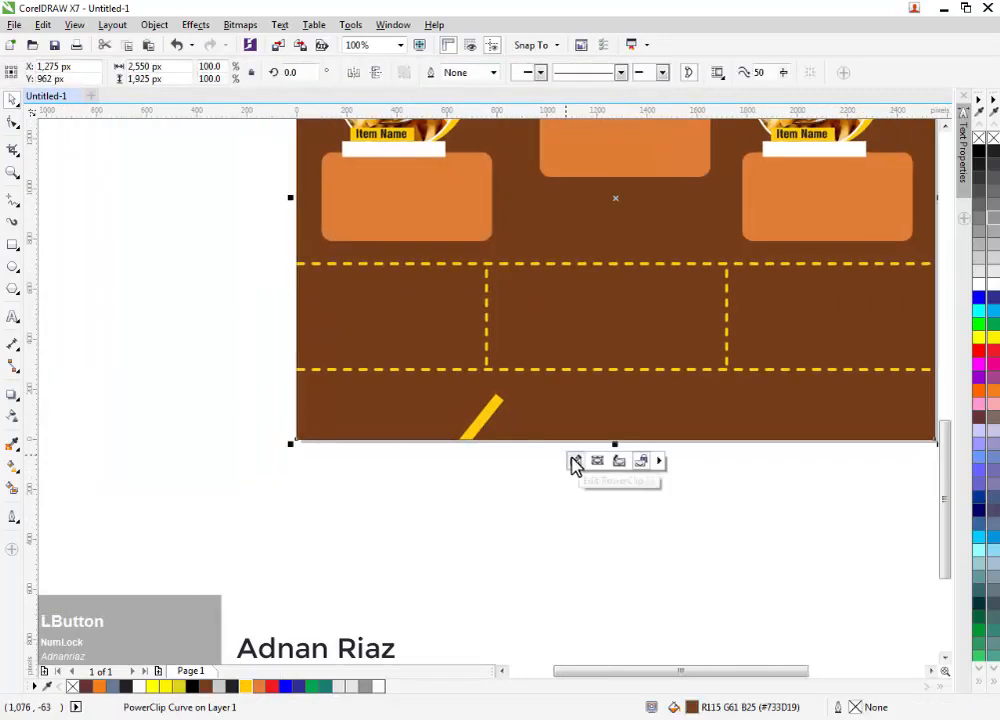
left_click(575, 462)
left_click(618, 463)
left_click(510, 465)
left_click_drag(507, 464, 506, 506)
Step: Add the text "Item Name" in the first dashed column in Swis721 BlkCn BT, scaled to about 310 px wide
scroll(346, 334, "up", 1)
left_click_drag(346, 334, 399, 309)
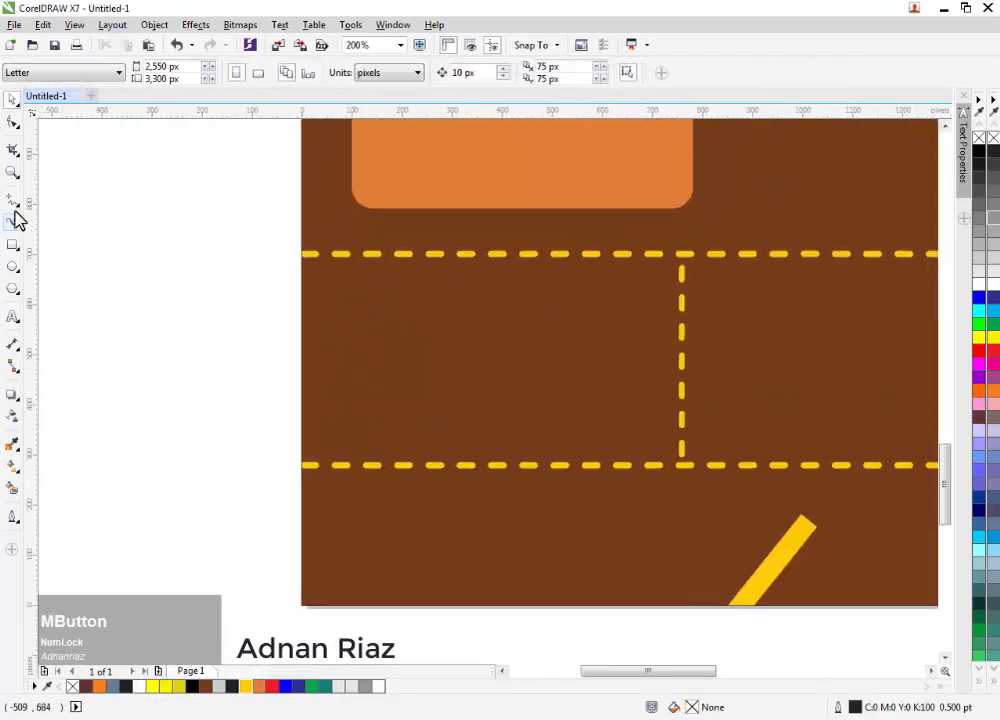
left_click(12, 322)
left_click(331, 297)
type("It")
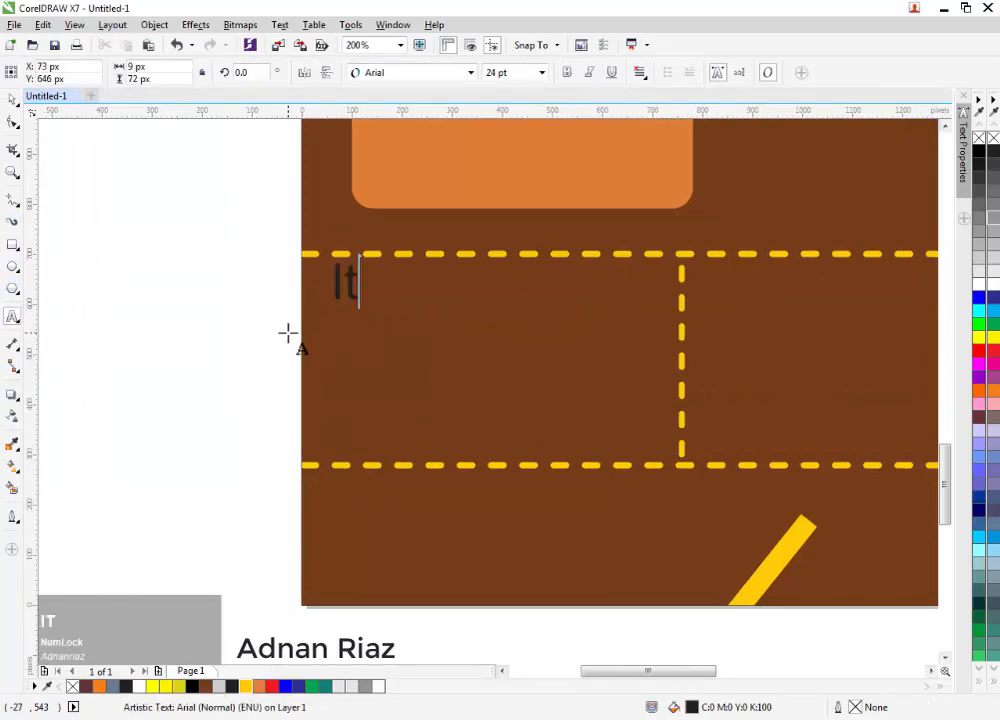
type("em Name")
left_click(12, 98)
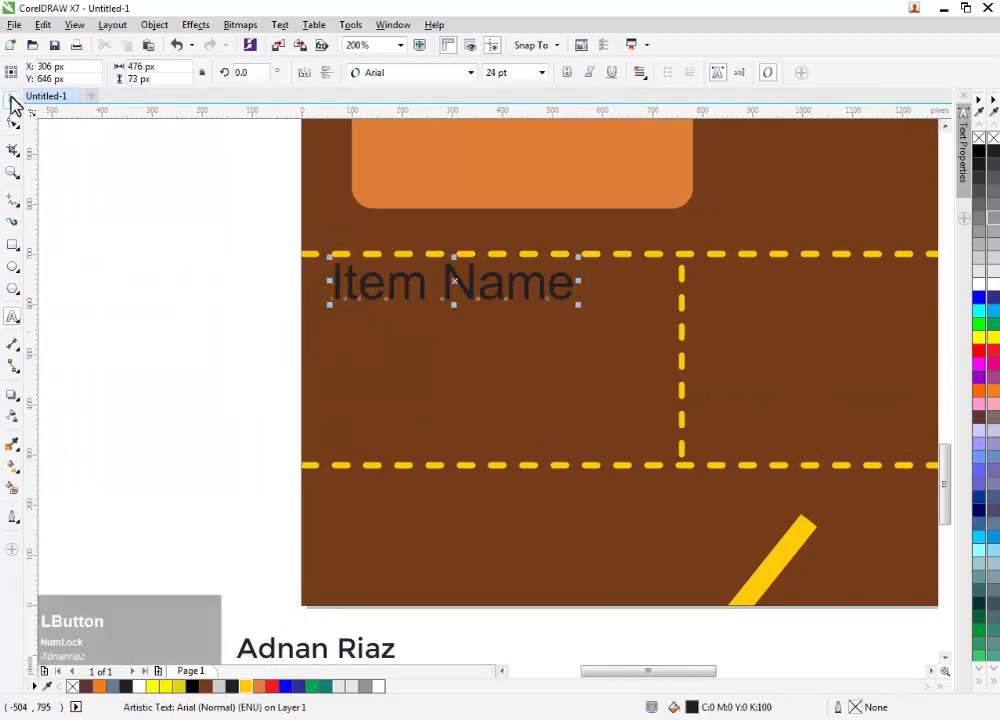
left_click(470, 72)
left_click(417, 107)
left_click_drag(556, 253, 465, 274)
Step: Duplicate the first column's Item Name text downward three times at equal spacing
left_click_drag(431, 289, 446, 330)
right_click(446, 330)
key("ctrl+r")
key("ctrl+r")
Step: Copy the four Item Name lines into the middle and right dashed columns
left_click_drag(179, 271, 519, 457)
scroll(378, 326, "down", 3)
scroll(376, 318, "right", 1)
left_click_drag(343, 339, 760, 341)
right_click(530, 344)
right_click(760, 341)
left_click(383, 534)
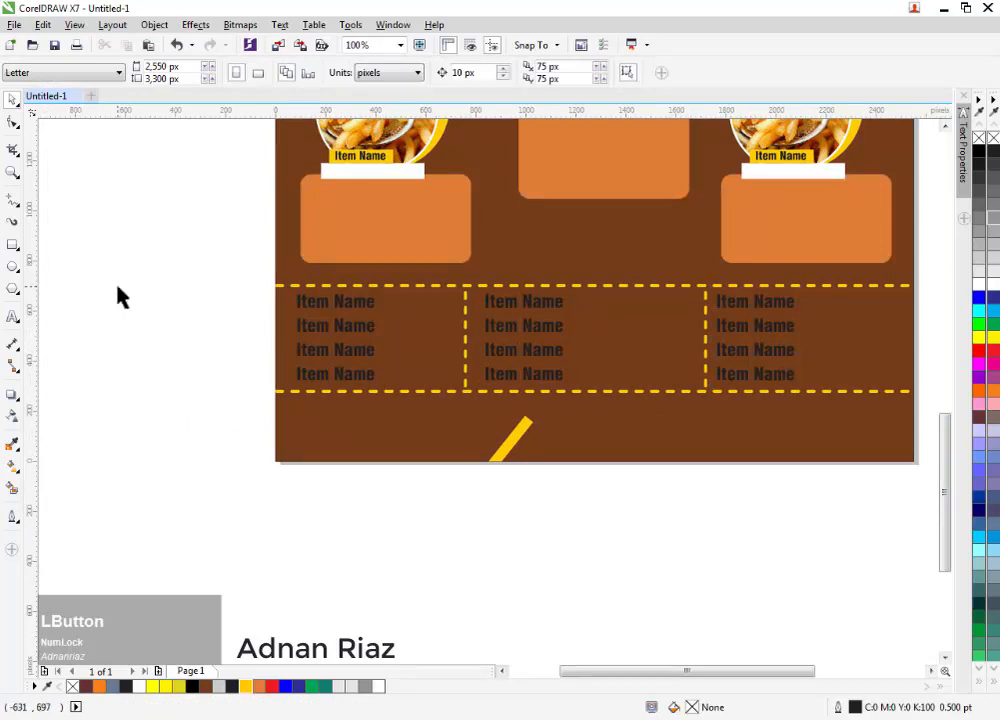
Step: Add the letter S as separate text in the empty area beside the page
middle_click(137, 300)
left_click(14, 318)
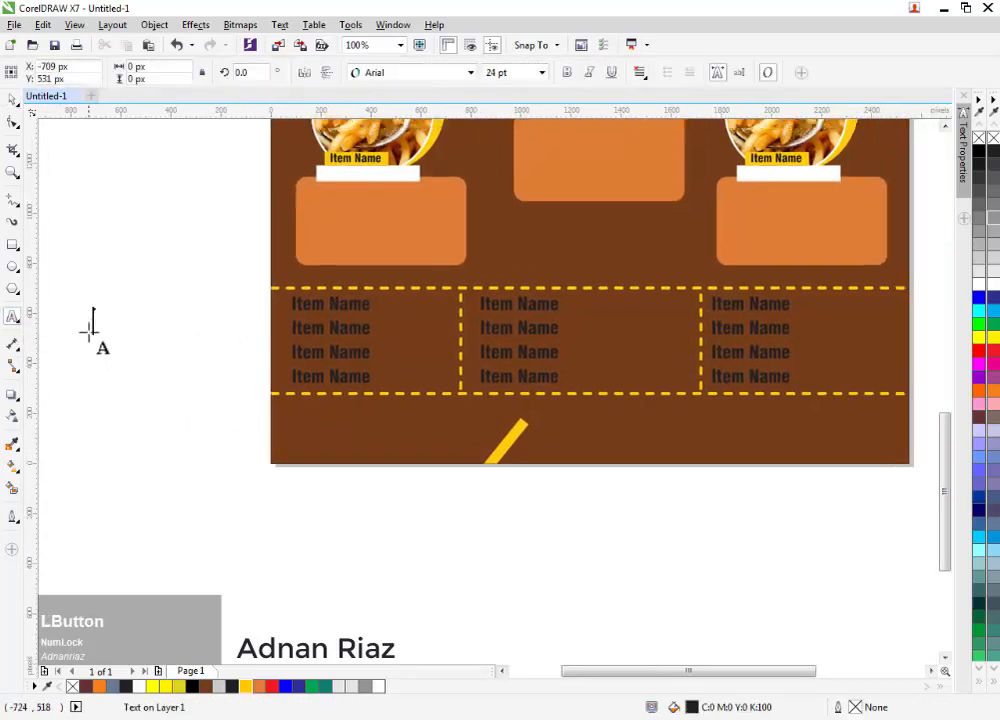
scroll(89, 330, "up", 1)
scroll(252, 343, "up", 1)
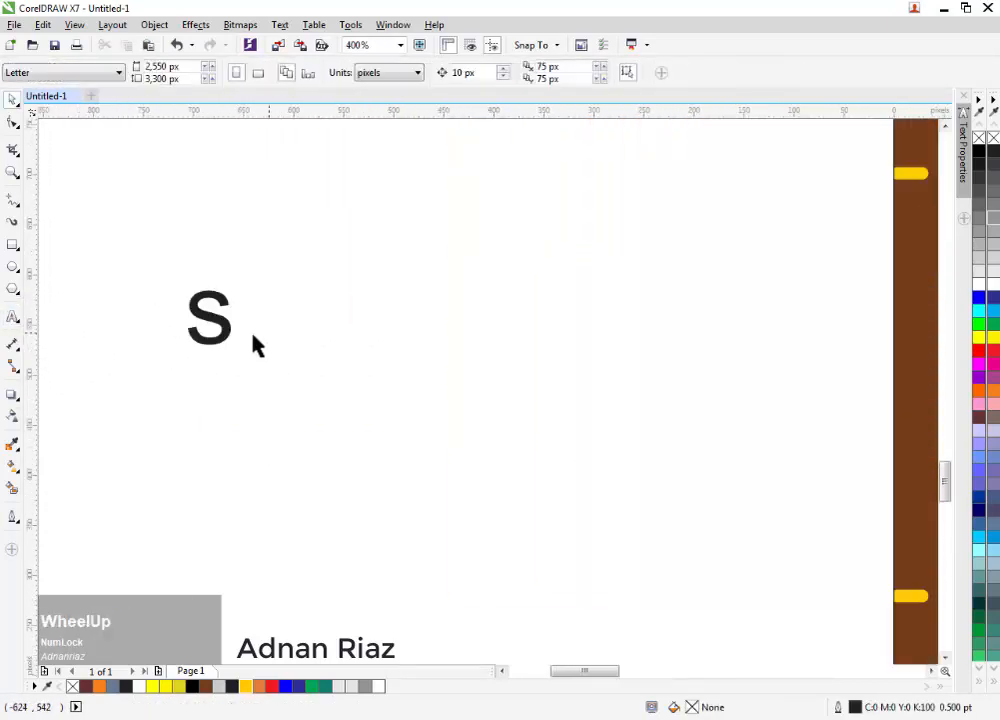
Step: Draw a vertical line about 89 px tall and place it through the centre of the S as a dollar sign
left_click(14, 204)
left_click_drag(343, 263, 343, 375)
left_click(10, 105)
scroll(403, 277, "up", 1)
left_click_drag(402, 219, 223, 513)
left_click(300, 272)
left_click(375, 277)
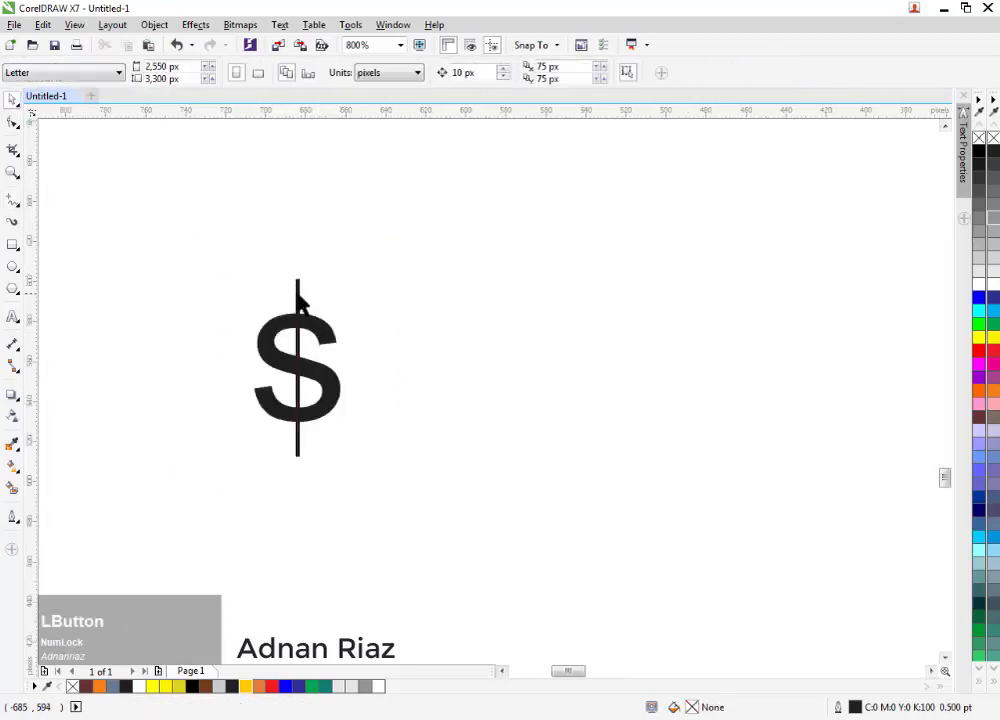
Step: Try to weld the vertical line to the letter S and undo it
left_click(298, 292)
left_click(285, 321, "shift")
left_click(435, 72)
key("ctrl+z")
Step: Convert the vertical line's outline to an object and weld it with the letter S
left_click(342, 299)
left_click(298, 296)
left_click(281, 318, "shift")
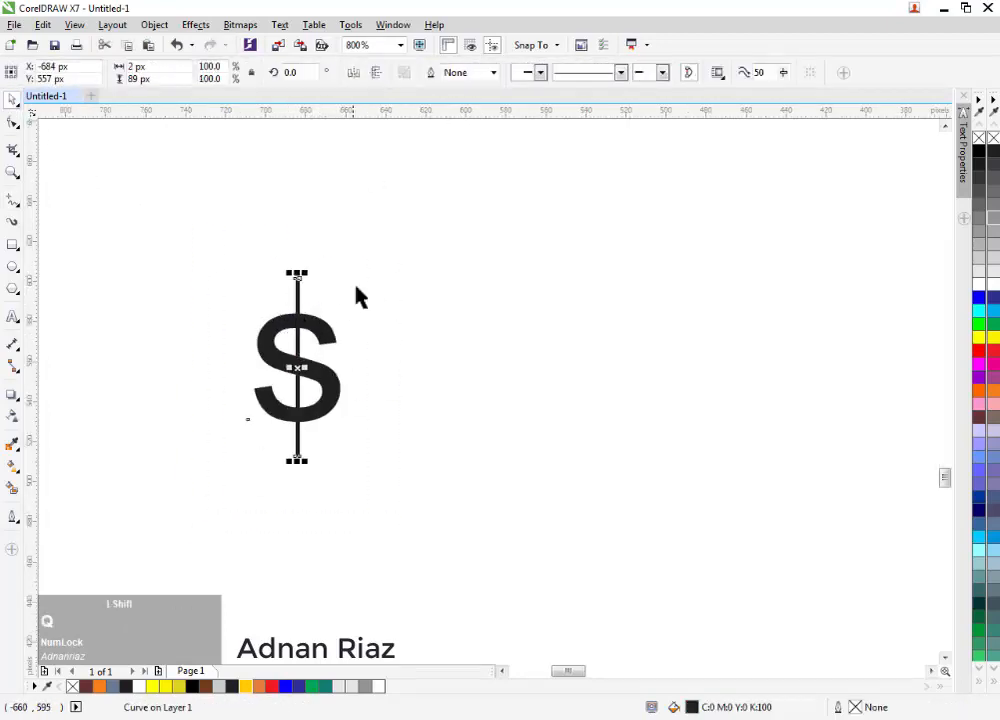
left_click(437, 73)
Step: Move the dollar sign closer to the page's left edge and scale it down to about 46 px high
scroll(317, 301, "down", 3)
left_click_drag(215, 311, 569, 301)
scroll(558, 290, "up", 2)
scroll(647, 290, "down", 1)
scroll(285, 325, "up", 2)
middle_click(285, 325)
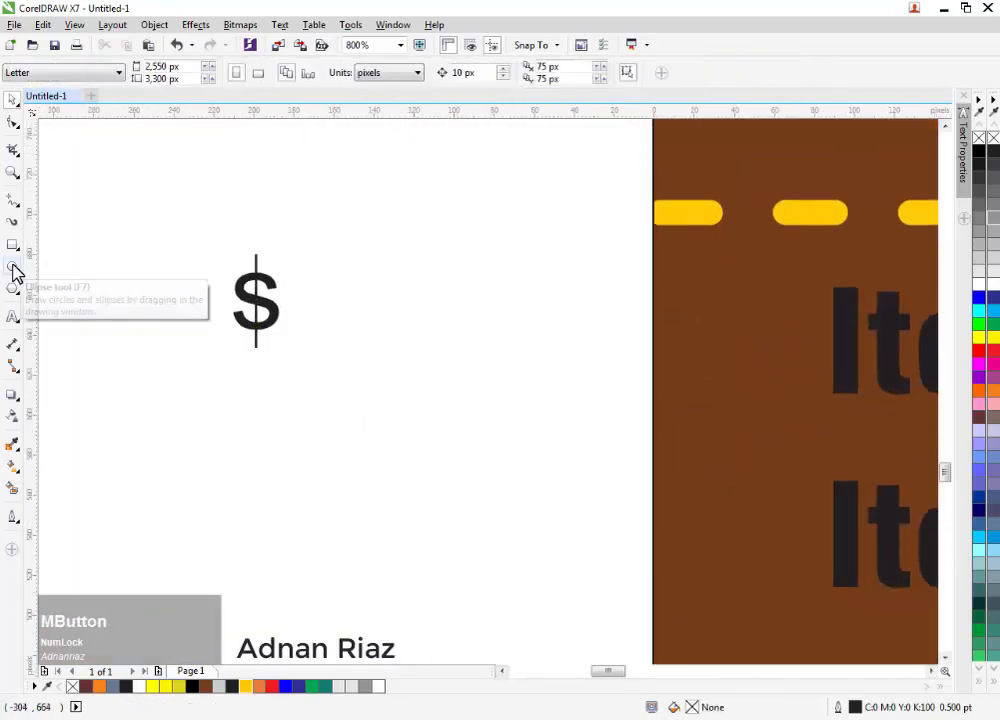
Step: Add the text "0.00" beside the dollar sign, scale it down and give it the item names' heavy condensed font
left_click(12, 314)
left_click(346, 310)
type("0.00")
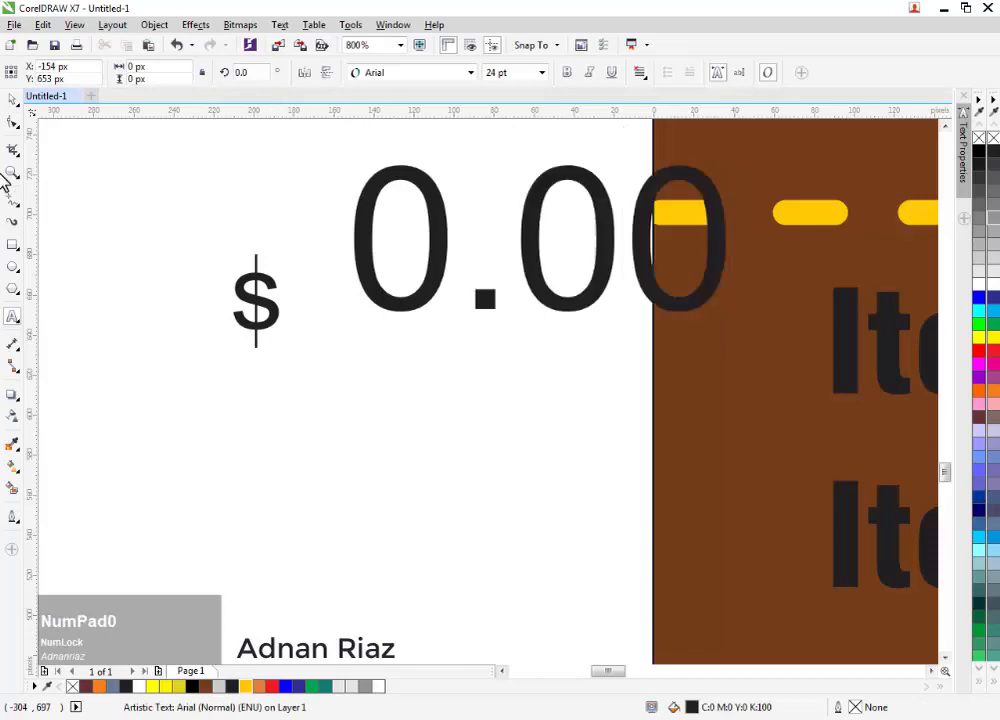
left_click(12, 98)
left_click_drag(730, 161, 522, 250)
left_click(470, 72)
left_click(435, 135)
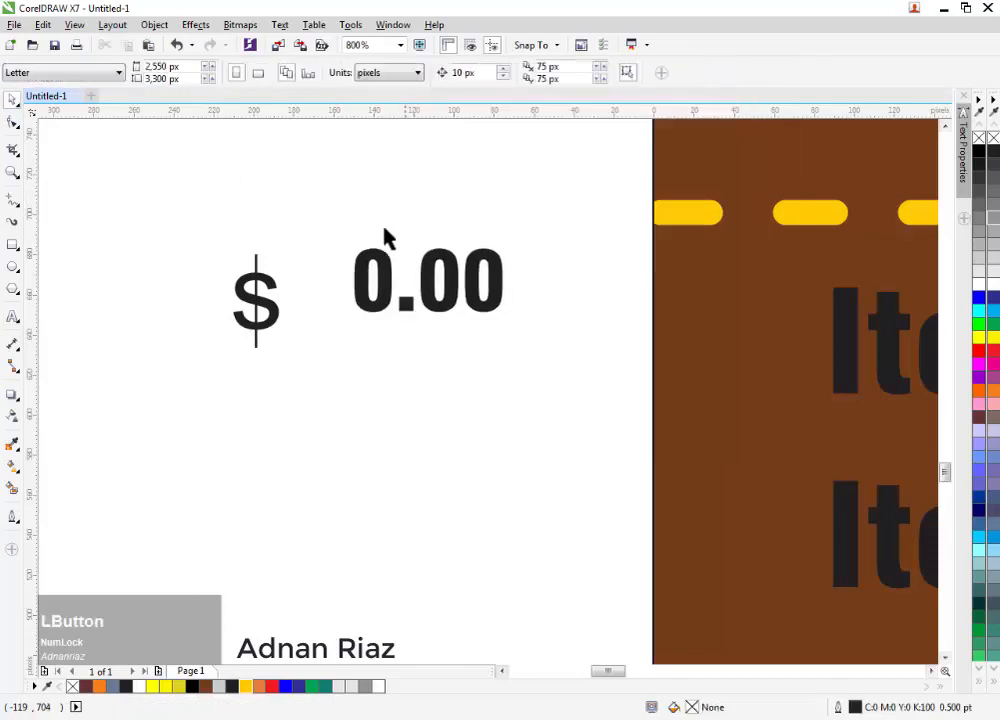
Step: Shrink the 0.00 text to about 38 px wide next to the dollar sign and group the two
scroll(384, 234, "left", 1)
left_click_drag(458, 250, 426, 322)
left_click_drag(498, 238, 345, 355)
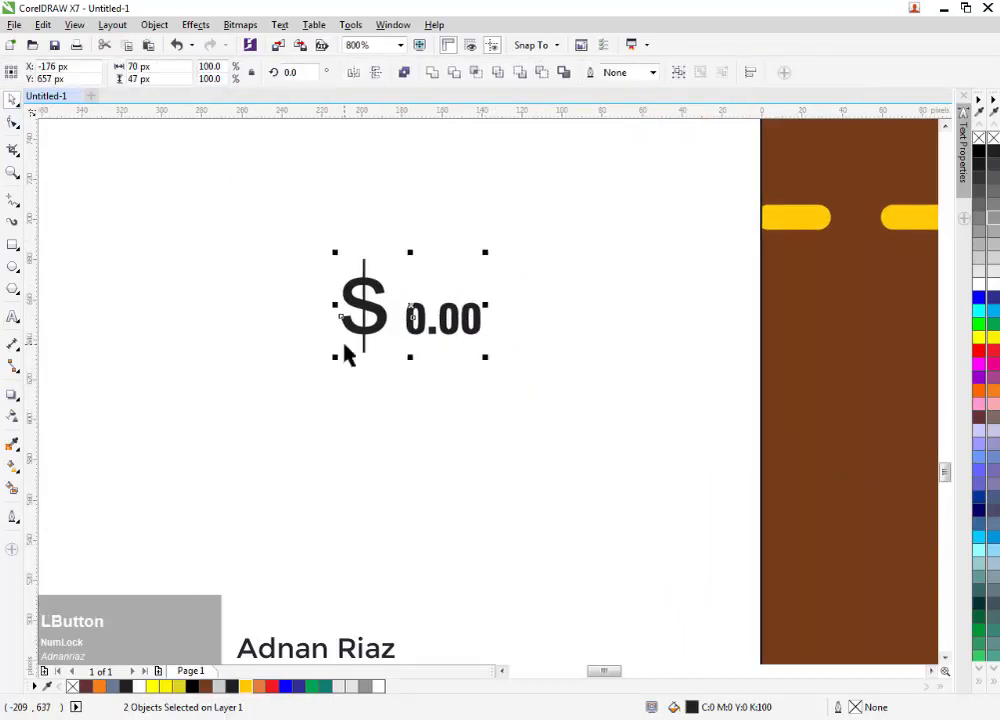
key("ctrl+g")
Step: Move the price group to the right end of the first item row and fill it with yellow #FECA05
scroll(221, 350, "down", 2)
left_click_drag(280, 335, 626, 352)
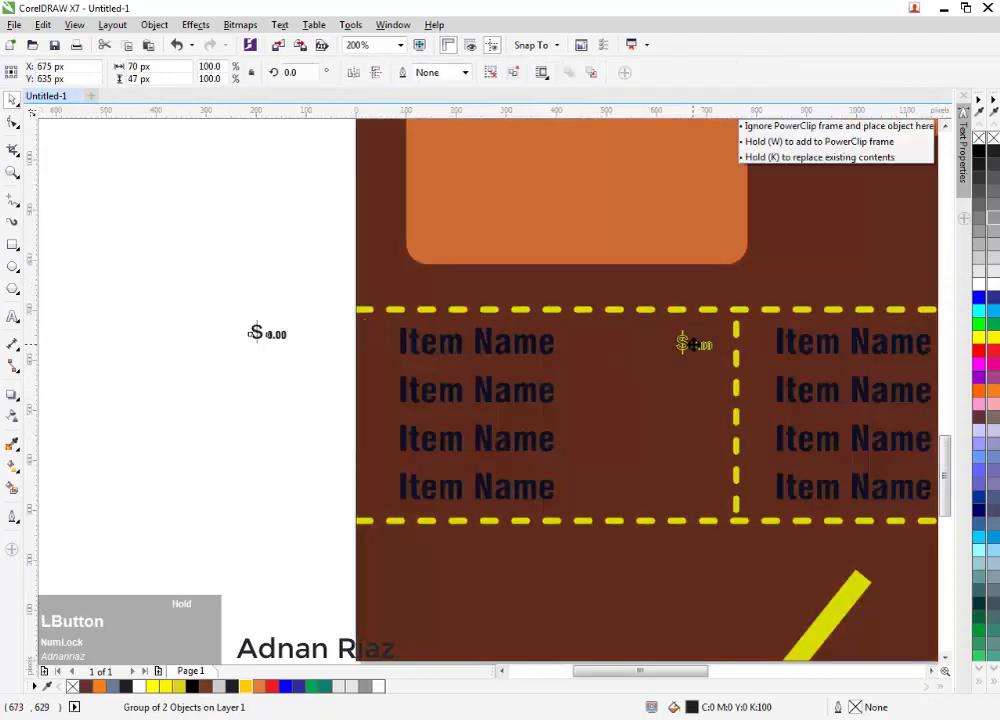
left_click_drag(693, 345, 693, 345)
left_click(12, 488)
left_click(308, 268)
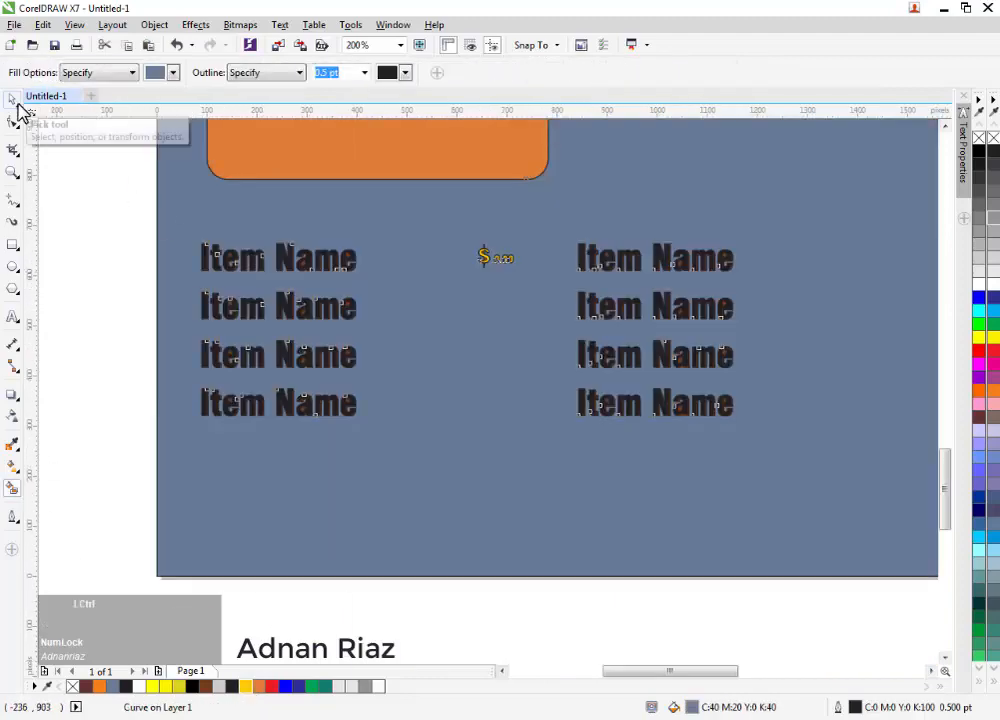
key("ctrl+z")
left_click(22, 110)
Step: Enlarge the yellow price group in the first item row to 124.4%
middle_click(536, 263)
left_click(536, 263)
left_click_drag(527, 232, 493, 228)
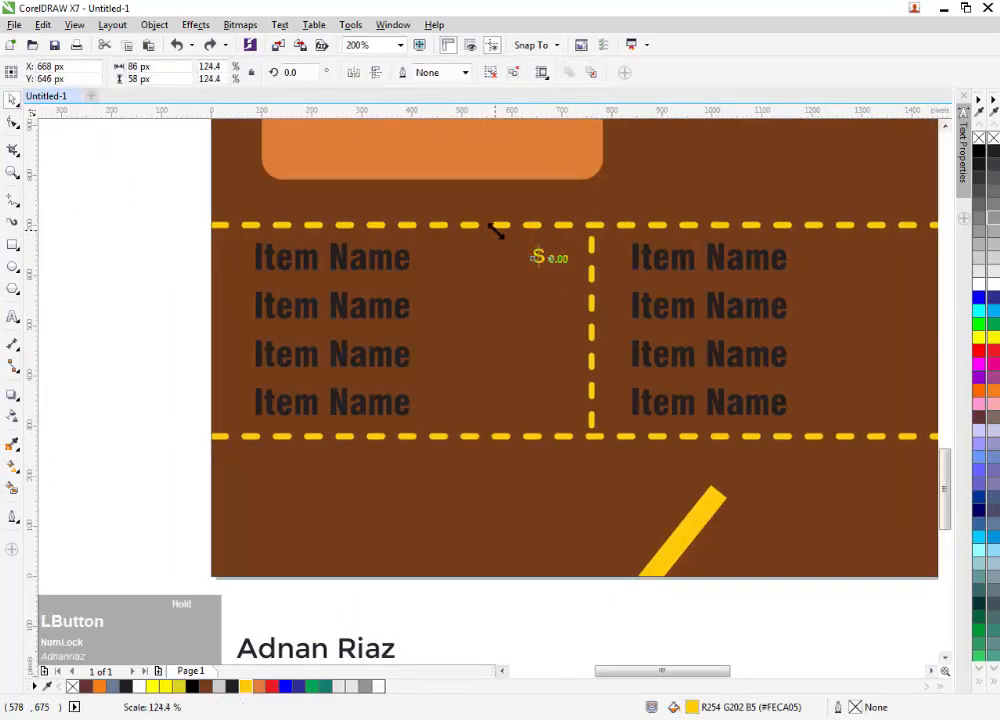
Step: Duplicate the price straight down beside the other three item names in the first column
left_click_drag(538, 258, 531, 364)
right_click(542, 308)
right_click(531, 364)
left_click_drag(531, 364, 547, 410)
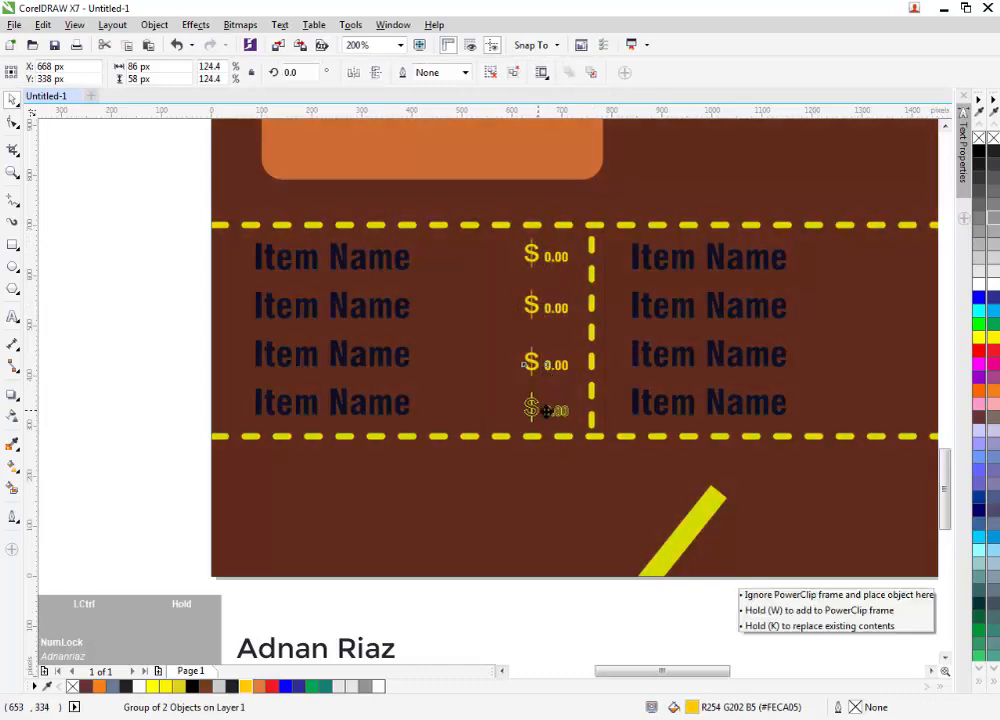
right_click(547, 410)
Step: Group the first column's four prices and copy the group into the middle and right columns
left_click(509, 350)
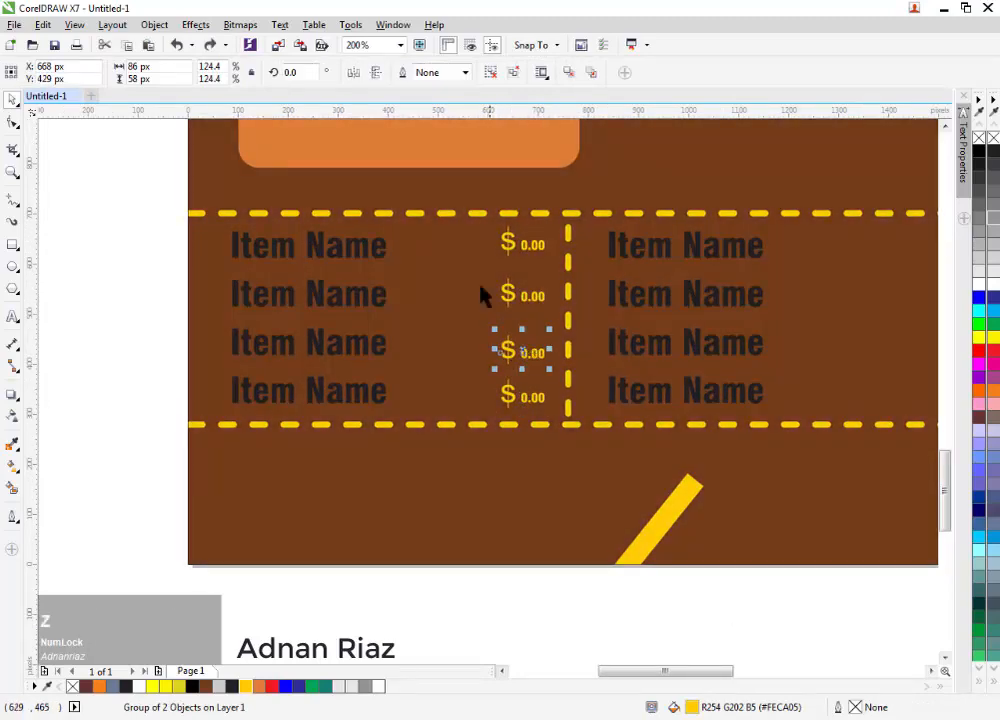
left_click_drag(463, 625, 573, 232)
key("ctrl+g")
scroll(346, 306, "down", 2)
left_click_drag(346, 306, 575, 315)
right_click(575, 315)
Step: Add the text "Call Now" at 24 pt below the lower dashed line near the page's left edge
middle_click(196, 435)
key("F8")
left_click(194, 395)
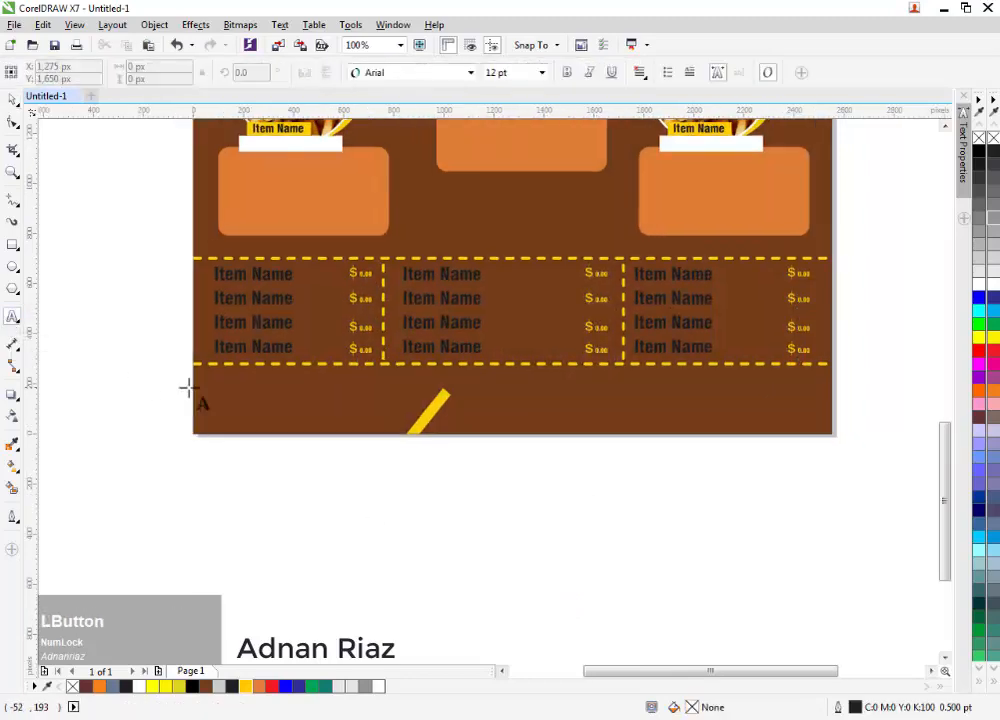
scroll(182, 420, "up", 2)
type("Call Now")
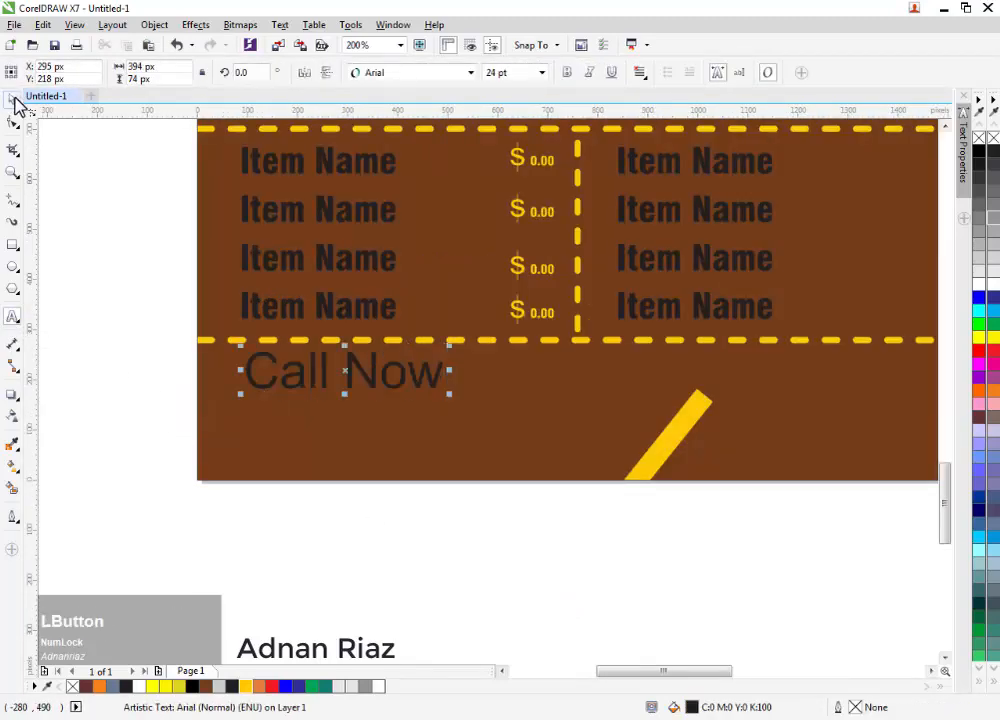
Step: Set Call Now to Swis721 BlkCn BT, enlarge it to about 34 pt and move it down near the page's bottom edge
left_click(410, 72)
left_click(445, 105)
left_click_drag(431, 397, 500, 412)
left_click_drag(370, 385, 370, 442)
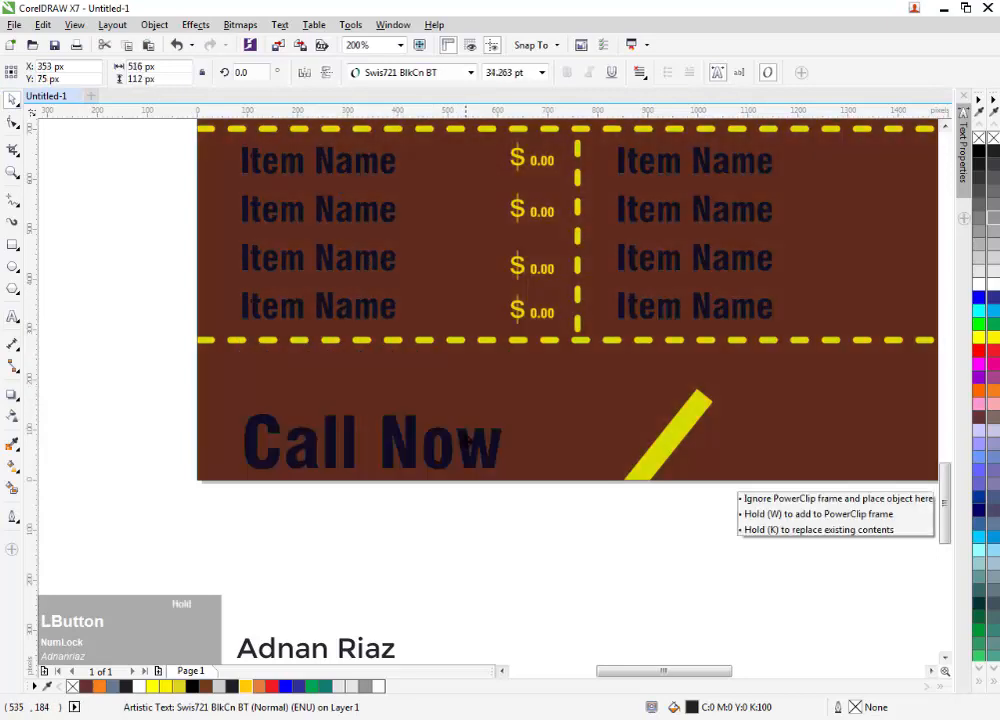
Step: Add the phone number directly below Call Now in Swis721 BlkCn BT and reduce it to about 24.5 pt
key("Return")
type("+123456789")
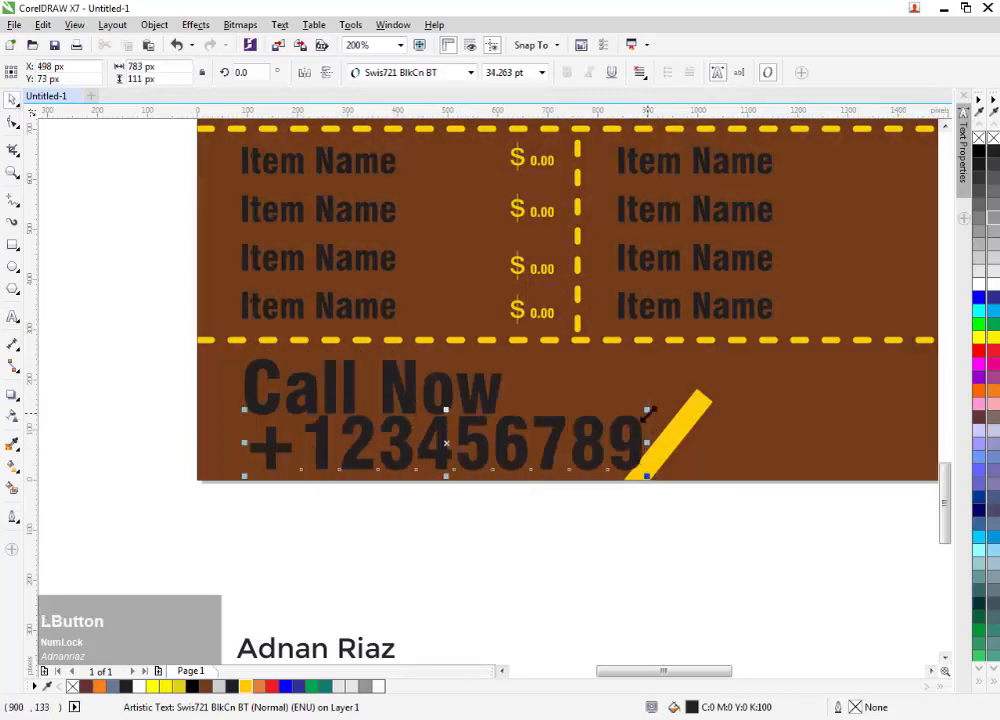
left_click_drag(648, 413, 585, 426)
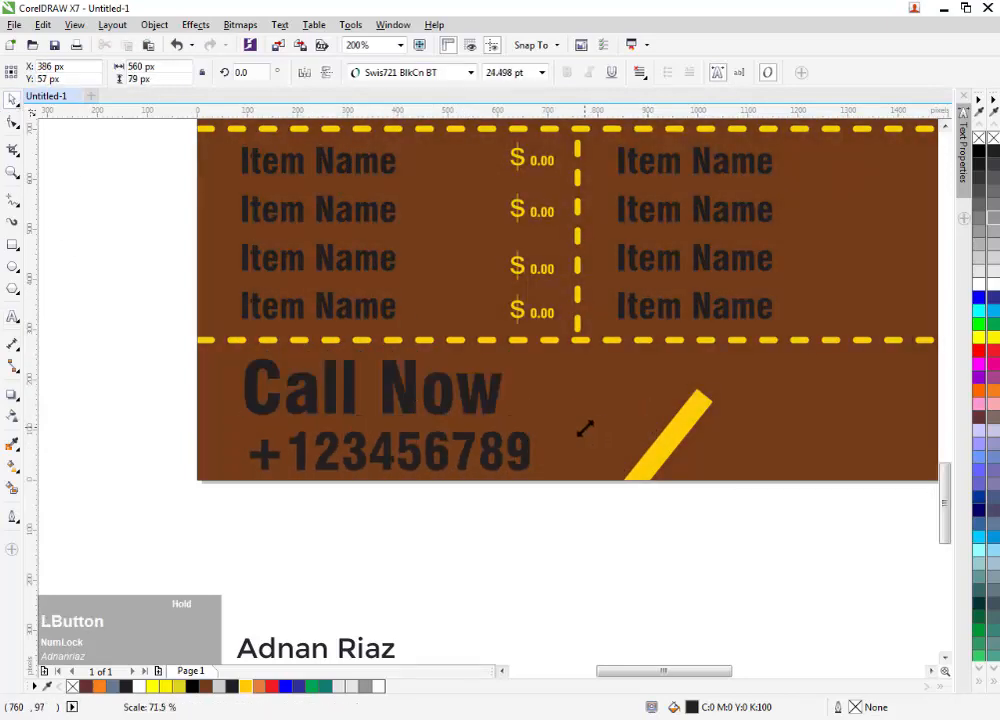
Step: Fill the Call Now text with the same yellow as the dashed lines
left_click(165, 686)
left_click(380, 491)
key("ctrl+z")
left_click(245, 440)
scroll(350, 480, "down", 2)
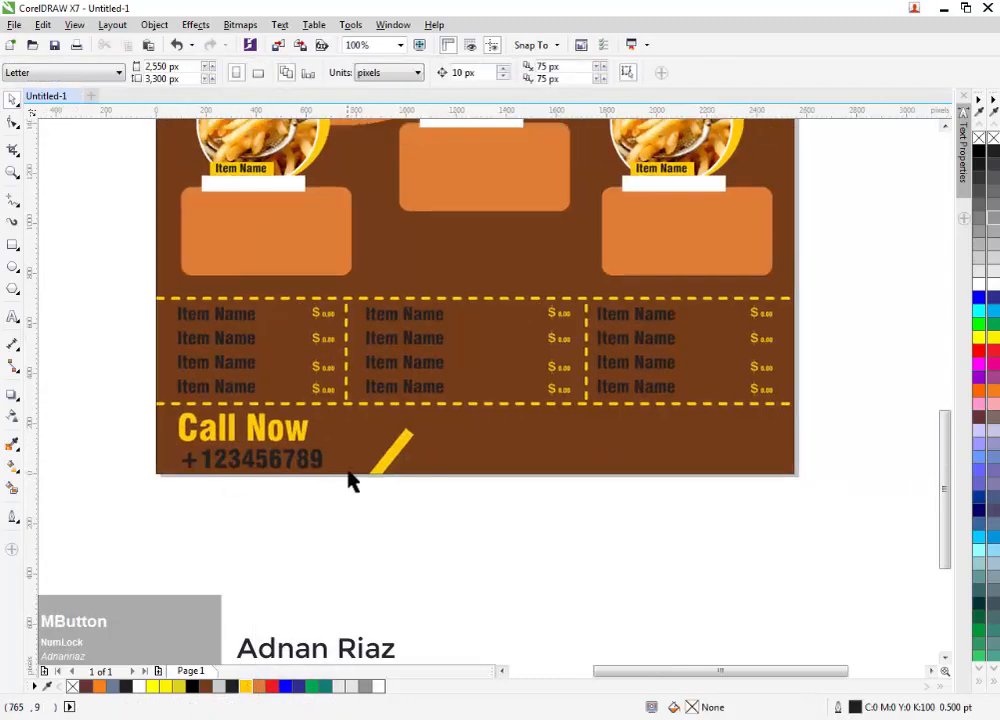
left_click(13, 316)
scroll(511, 417, "up", 2)
left_click(541, 72)
left_click(427, 203)
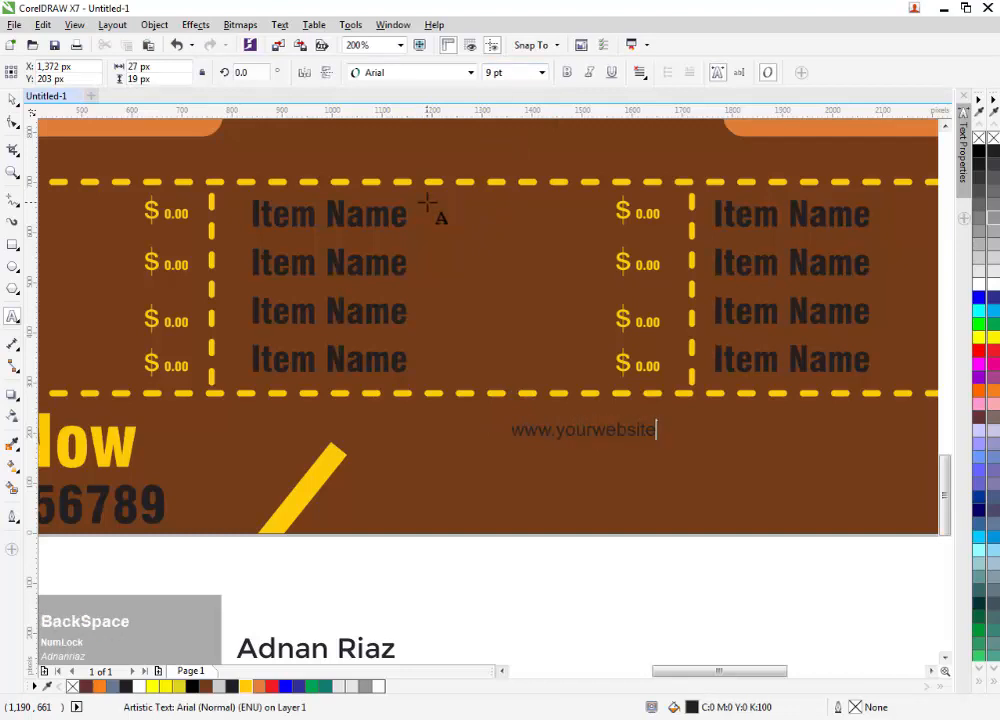
scroll(469, 364, "down", 1)
scroll(469, 364, "right", 1)
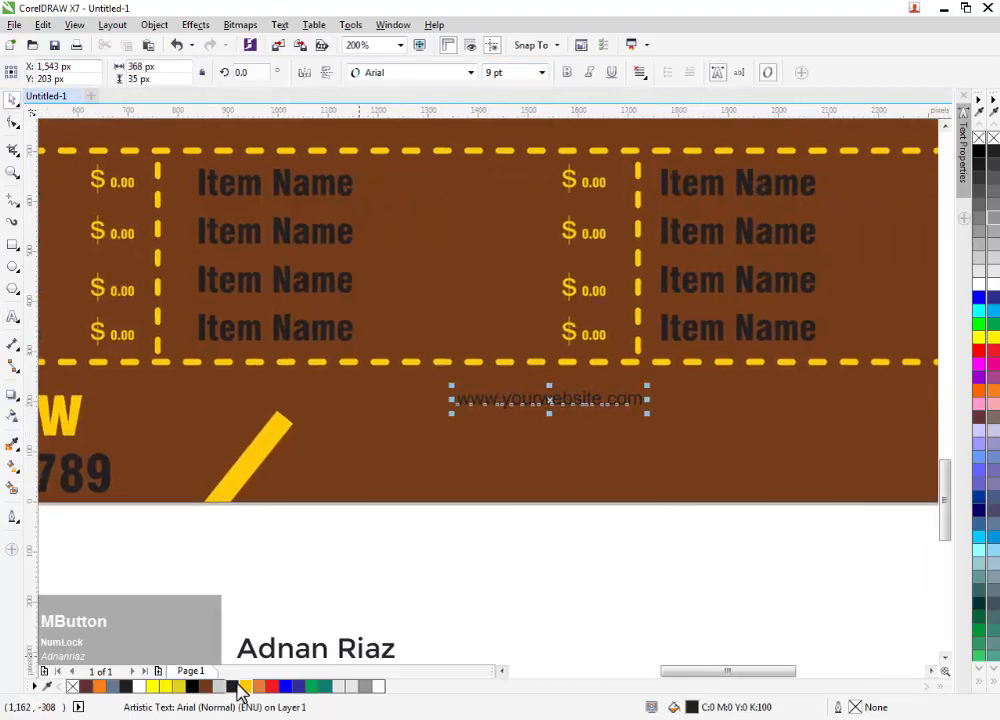
Step: Fill the website text with yellow R254 G202 B5 and move it slightly to the right
left_click(243, 686)
left_click(300, 560)
left_click(549, 404)
scroll(580, 420, "down", 2)
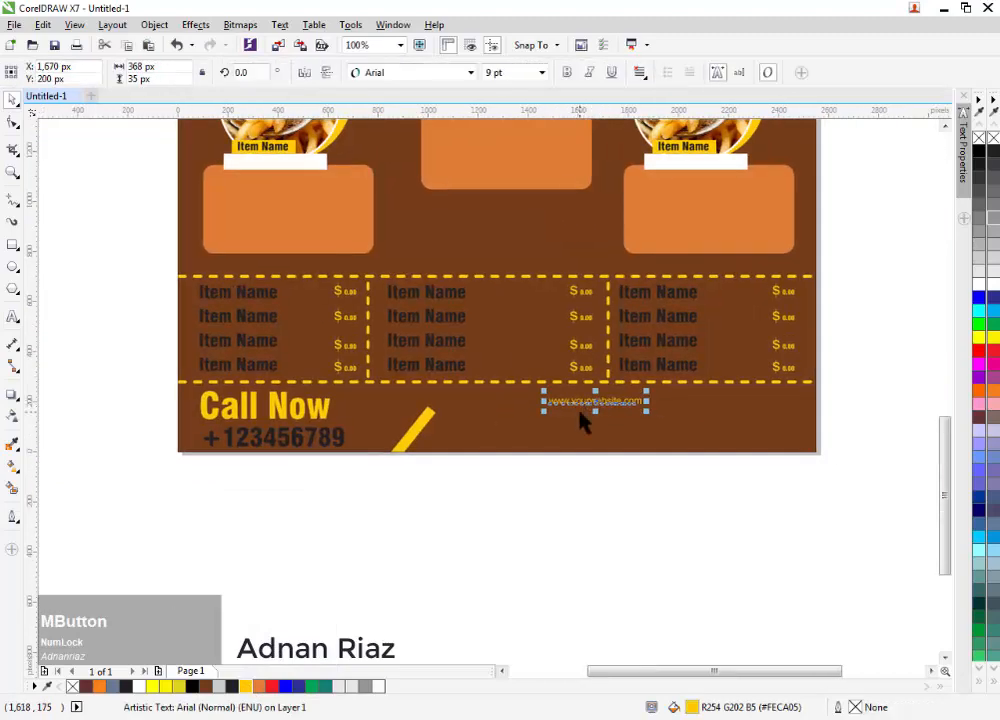
Step: Place a copy of the website text lower down, just right of the slanted yellow bar near the page's bottom edge
left_click_drag(580, 420, 486, 458)
right_click(486, 458)
left_click(549, 512)
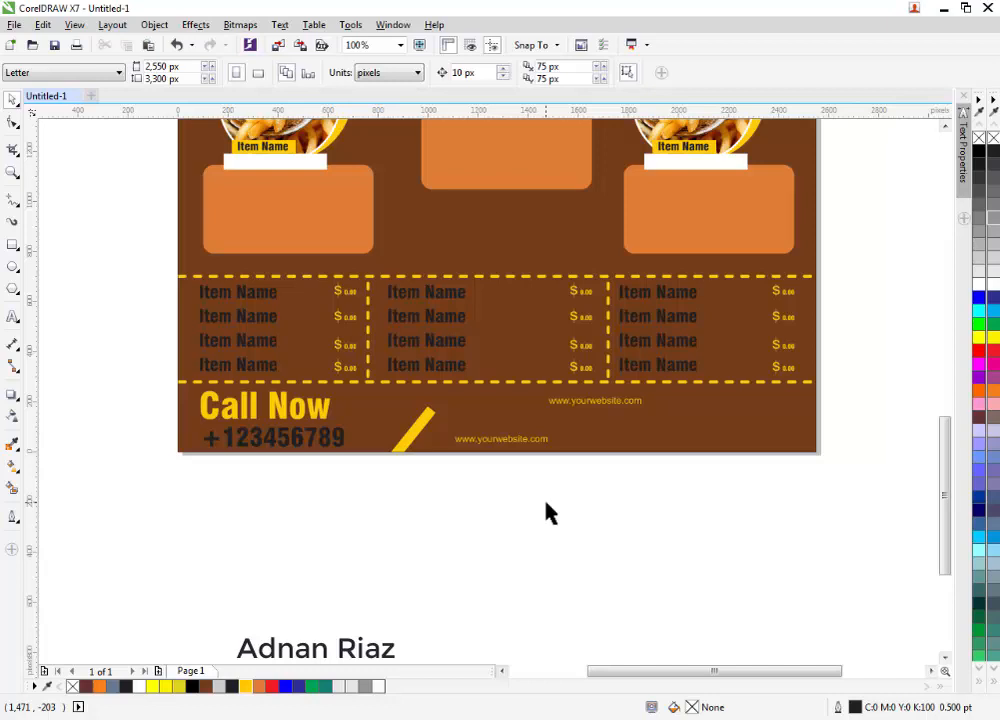
scroll(547, 489, "up", 2)
double_click(500, 427)
left_click_drag(527, 427, 467, 430)
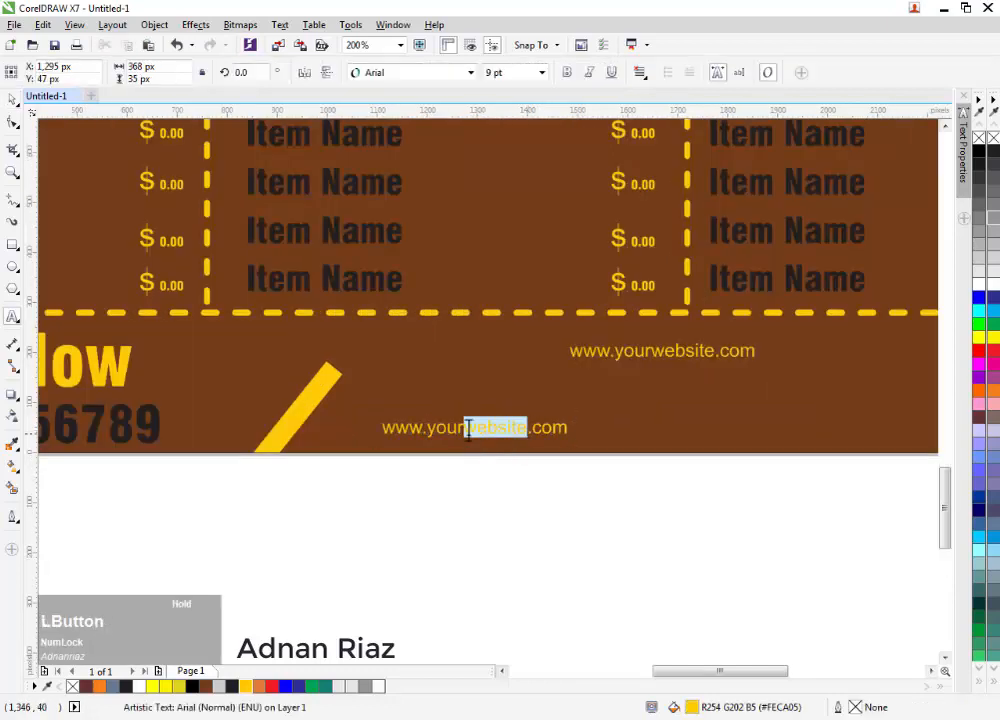
type("adress")
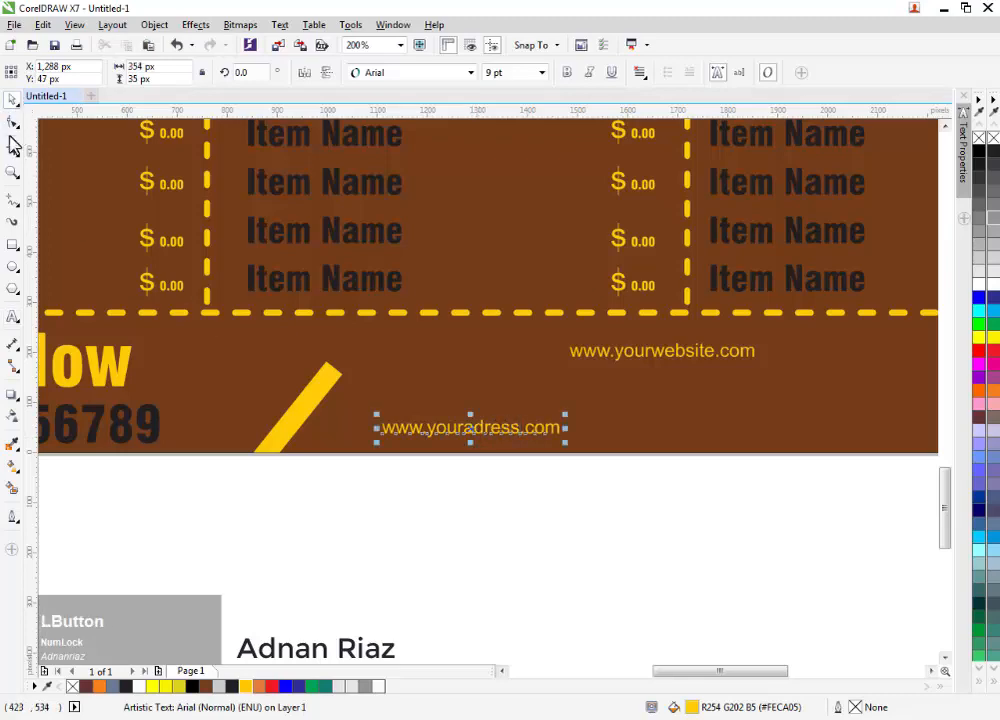
scroll(453, 424, "down", 1)
scroll(415, 430, "up", 1)
left_click_drag(415, 430, 384, 326)
scroll(618, 424, "down", 1)
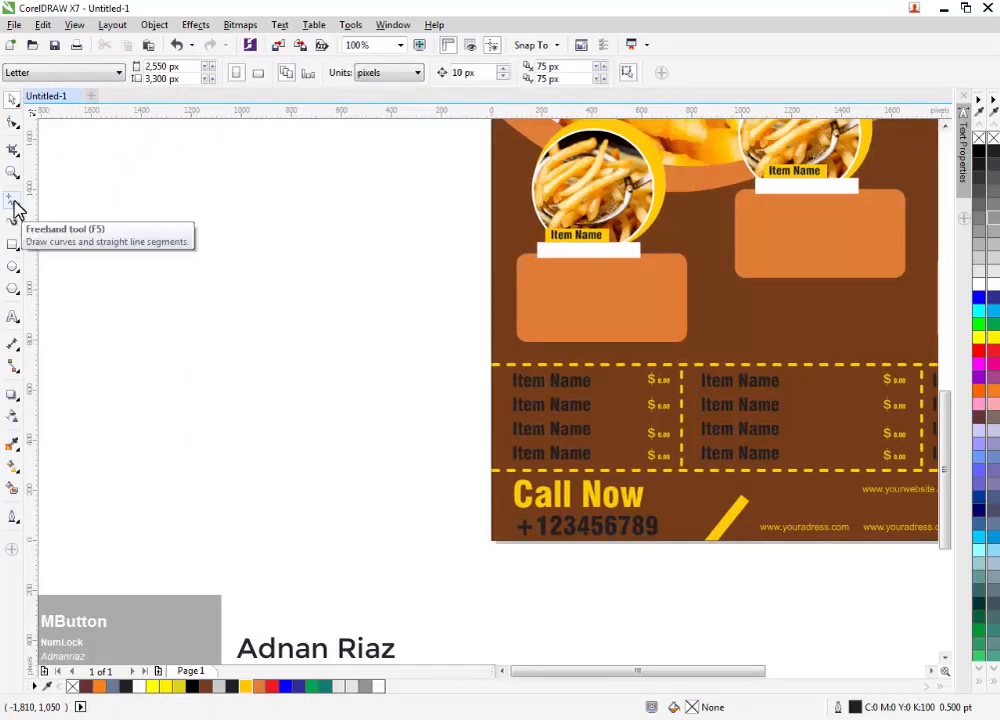
Step: Draw a paragraph text frame about 891 by 1,072 px left of the page, insert placeholder text and select its opening lines
left_click(12, 316)
left_click_drag(116, 230, 344, 504)
left_click(280, 24)
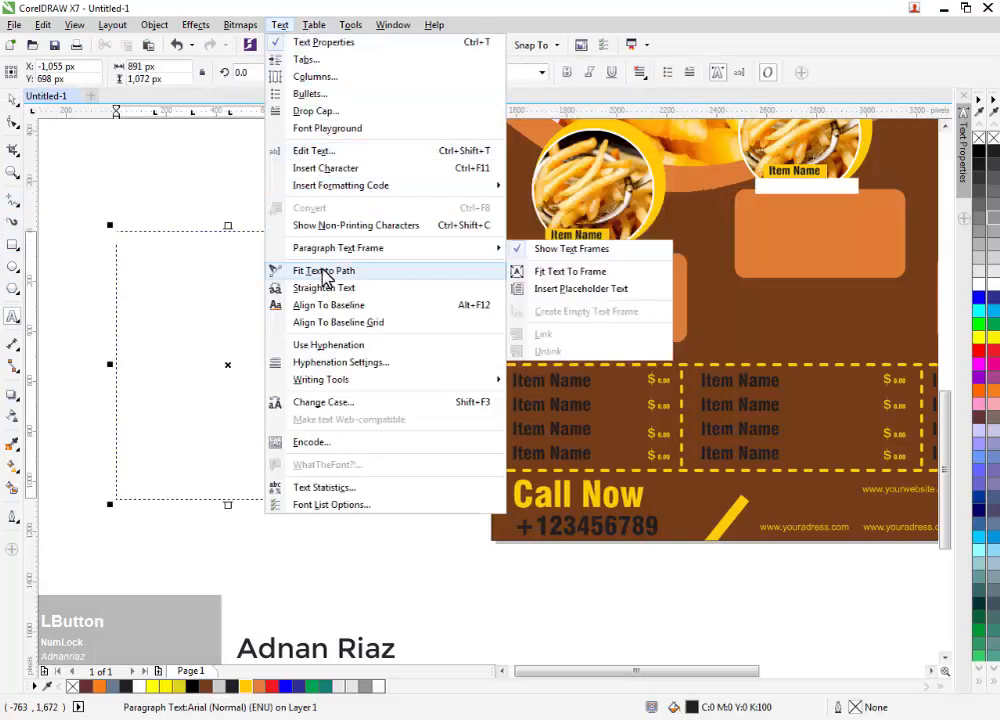
mouse_move(325, 380)
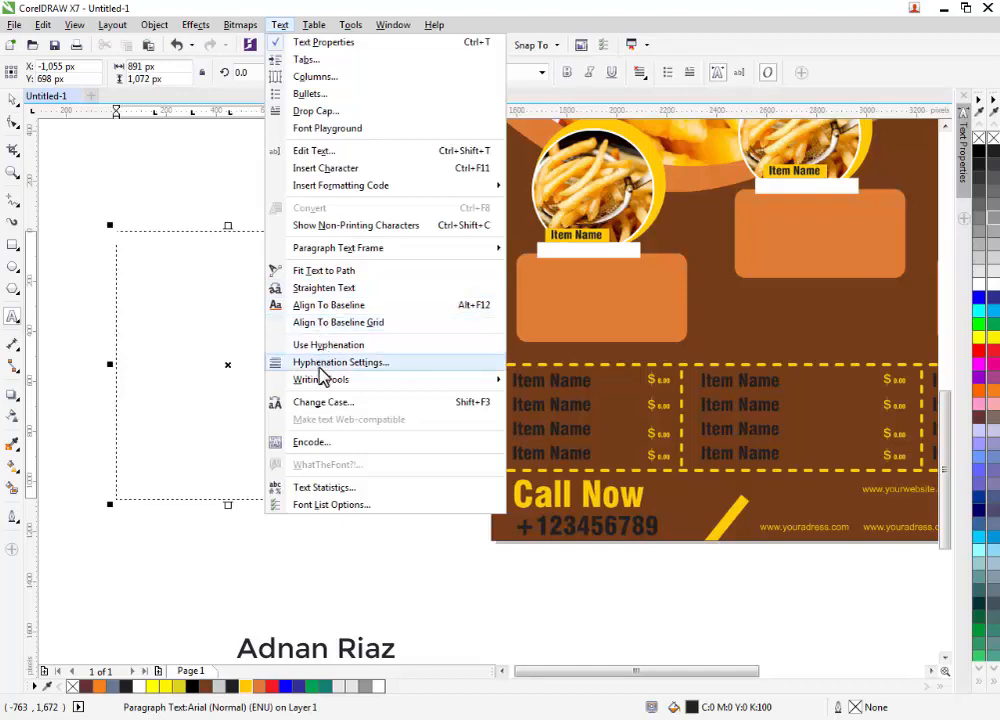
left_click(322, 487)
left_click(576, 487)
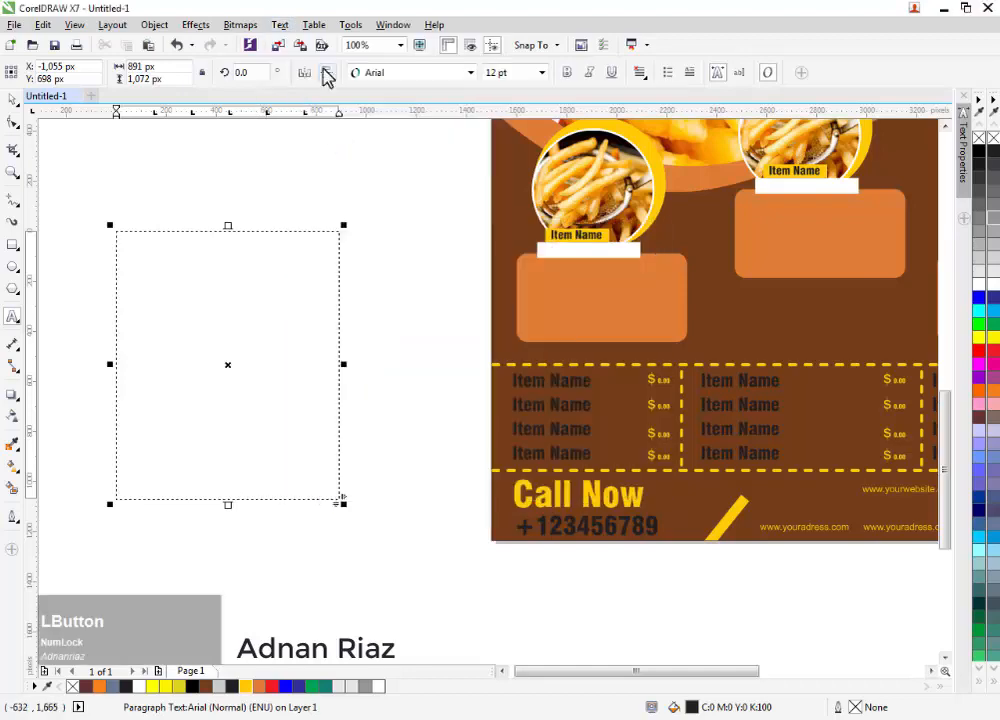
left_click(280, 24)
mouse_move(400, 248)
left_click(548, 290)
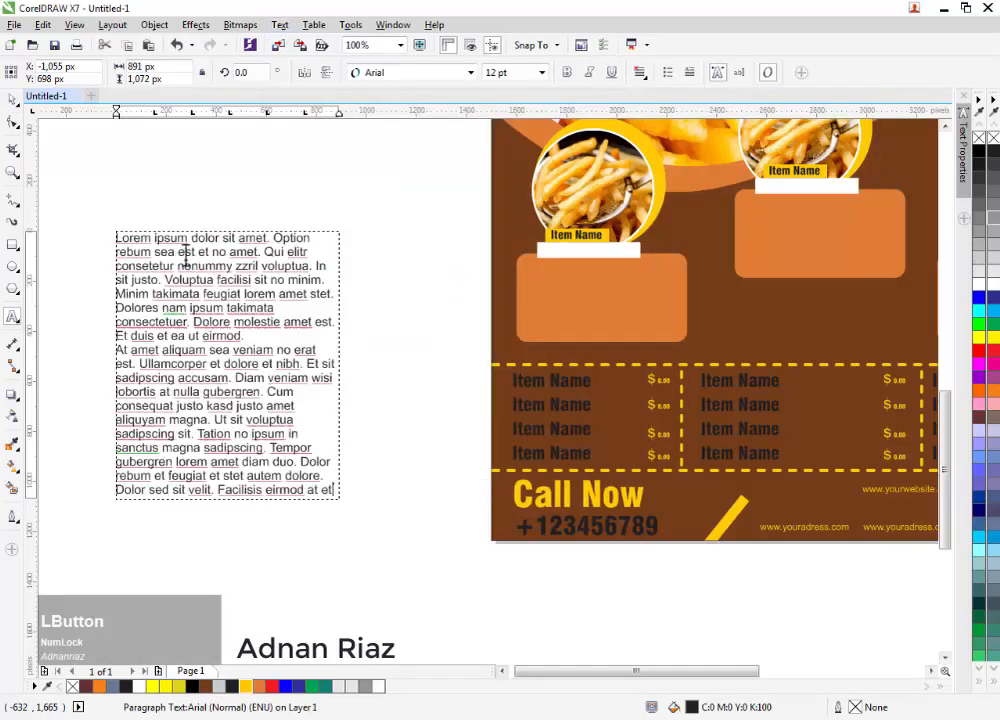
right_click(143, 246)
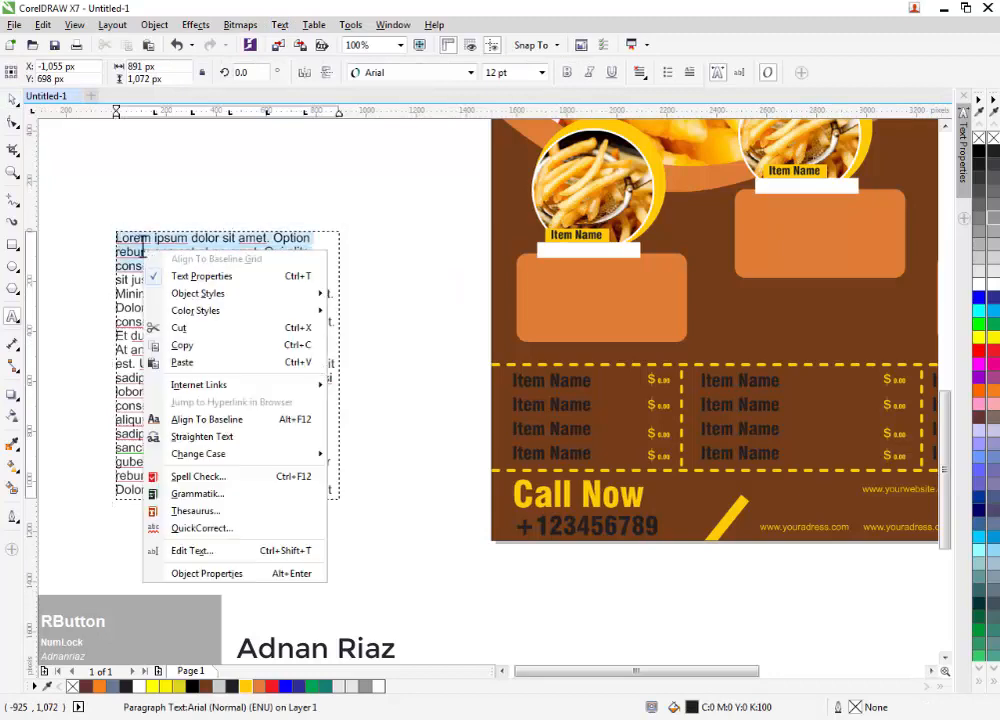
Step: Draw a paragraph text frame about 584 by 275 px inside the left orange box and fill it with placeholder text
middle_click(183, 357)
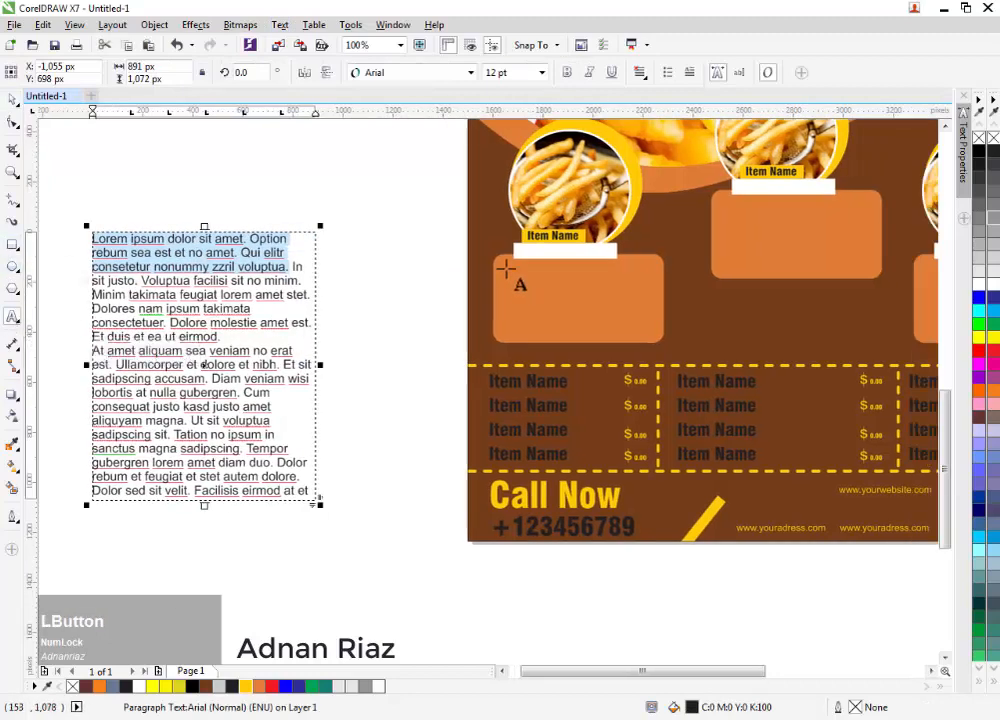
left_click_drag(505, 268, 651, 337)
left_click(279, 24)
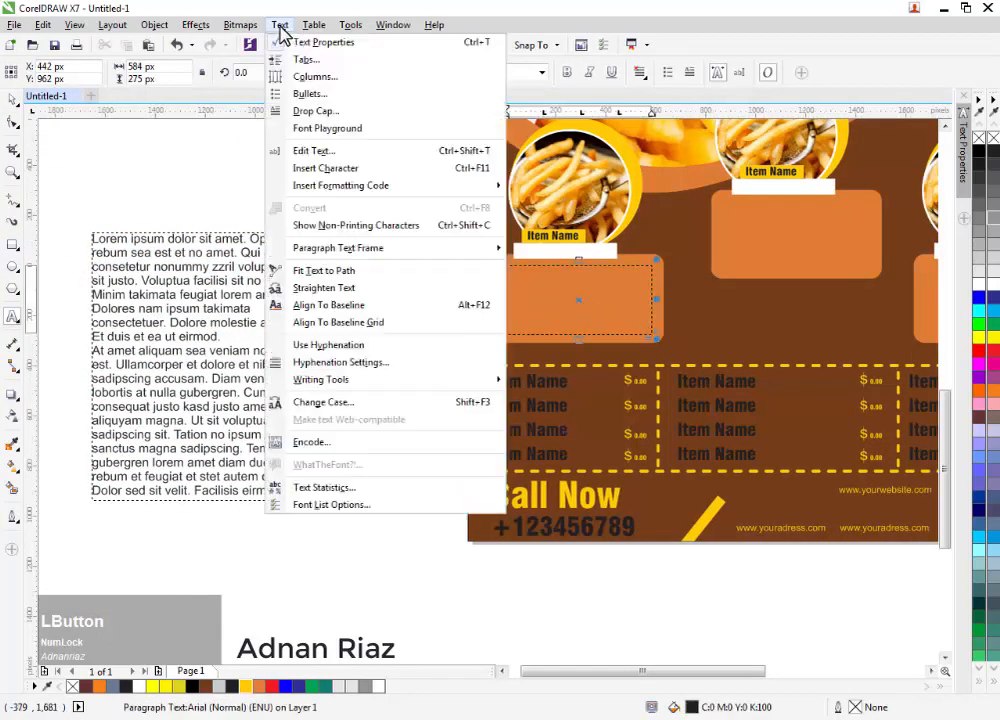
left_click(550, 268)
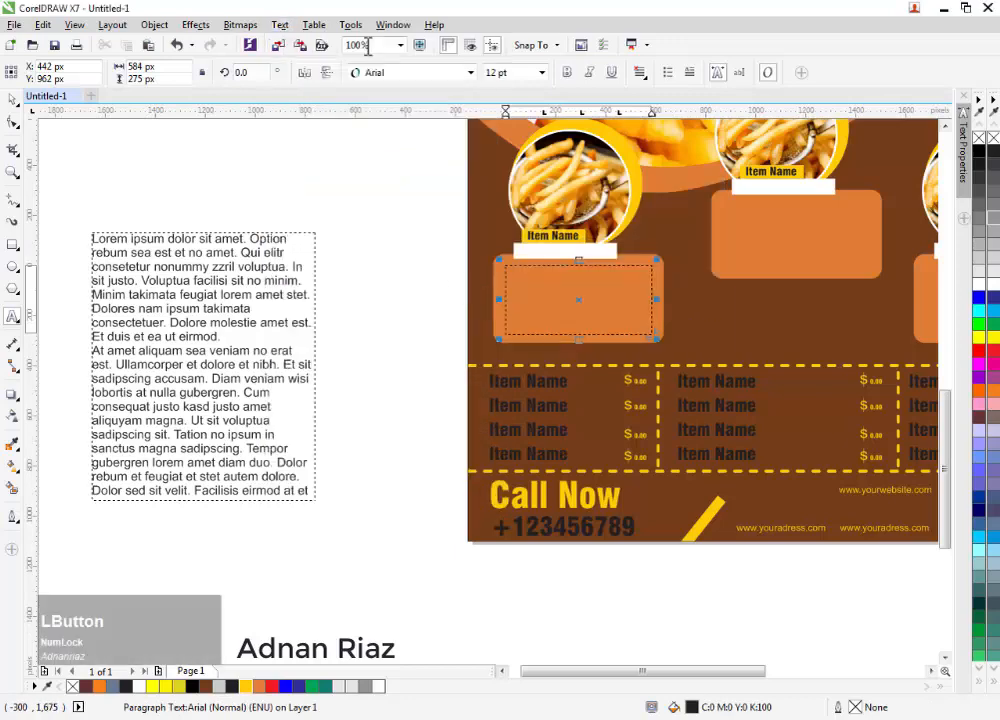
left_click(280, 24)
mouse_move(378, 256)
left_click(553, 288)
scroll(397, 335, "right", 3)
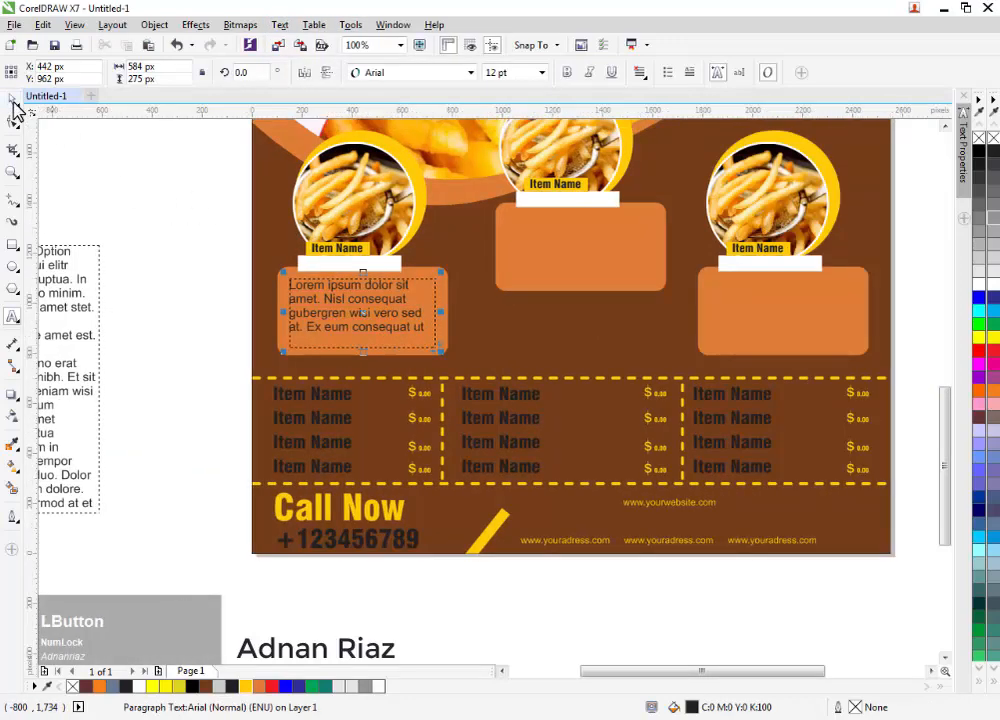
Step: Copy the placeholder text frame into the middle and right orange boxes and show the whole flyer
scroll(263, 301, "down", 3)
scroll(503, 263, "up", 2)
left_click_drag(360, 328, 783, 328)
right_click(575, 255)
scroll(783, 328, "down", 4)
key("F4")
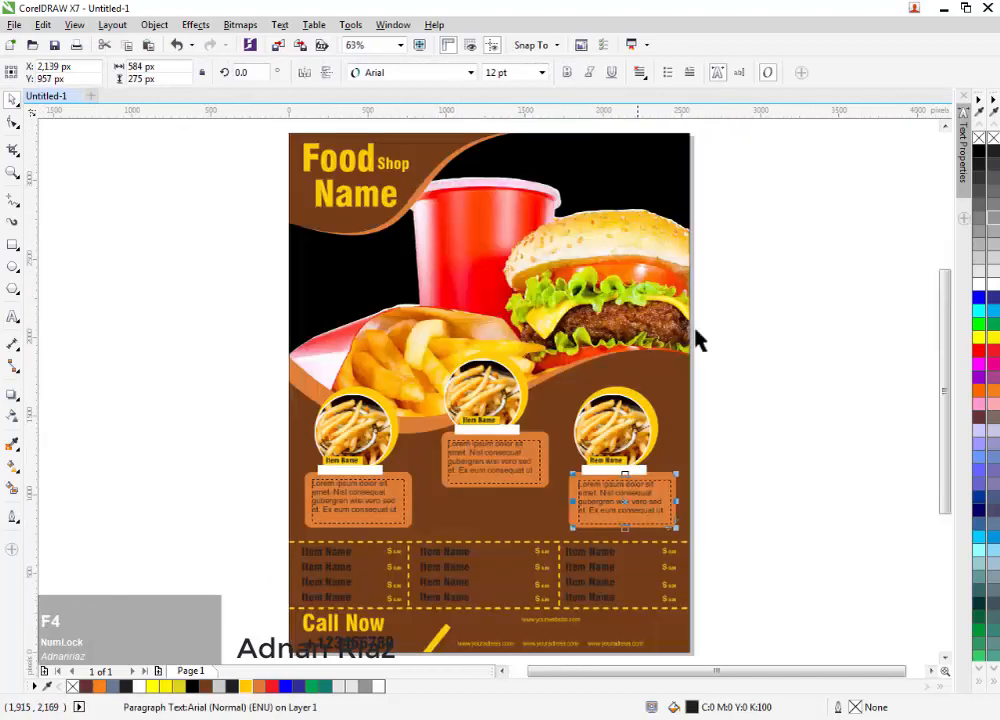